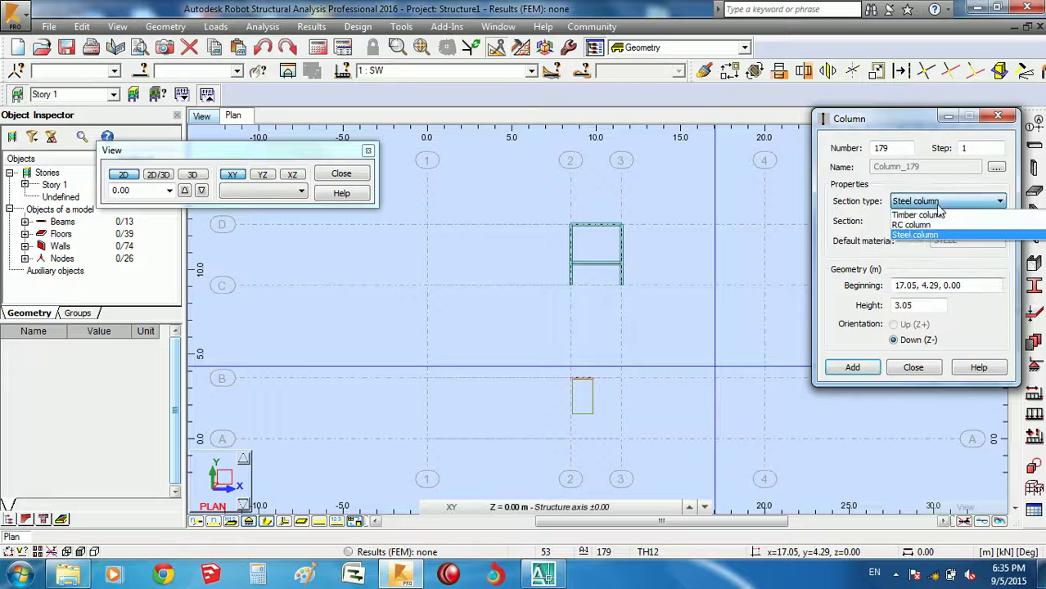
# Set the new column to an RC column with section C R40x60 and height 1 m.
pyautogui.click(940, 221)
pyautogui.click(940, 246)
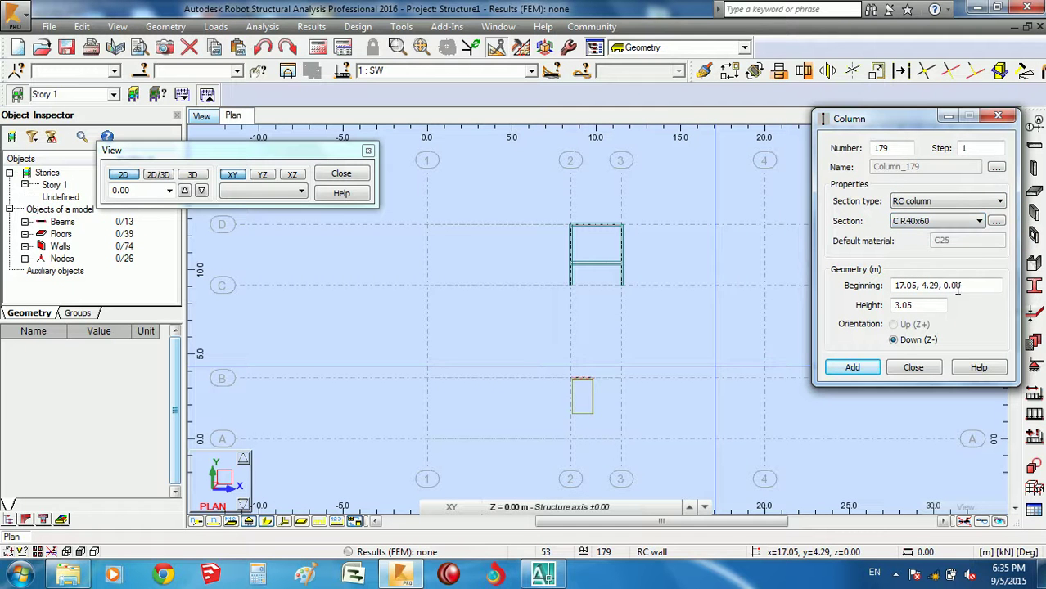
pyautogui.press('Tab')
pyautogui.press('Tab')
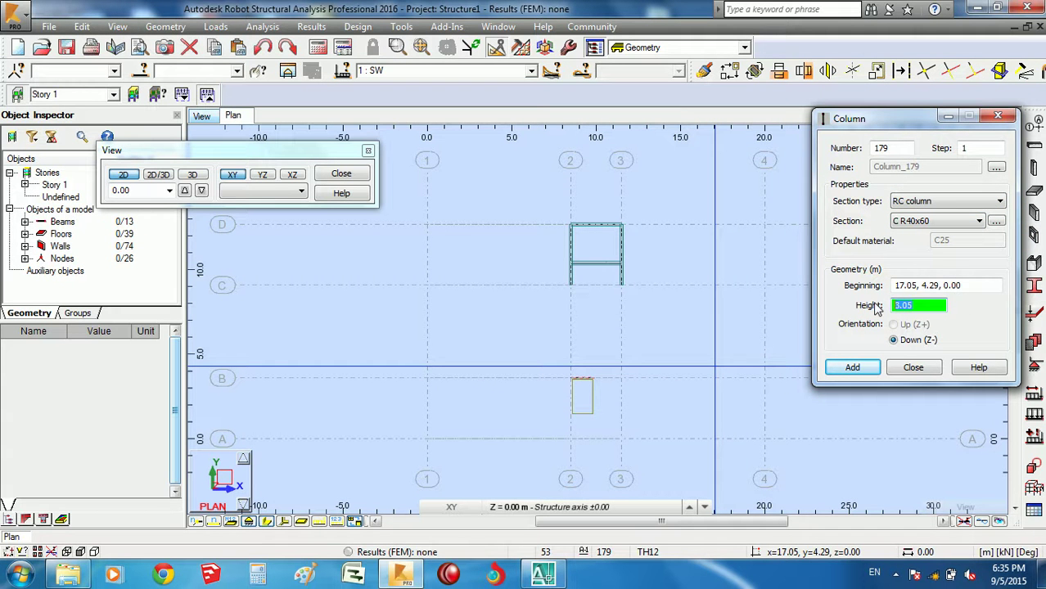
pyautogui.write('1')
pyautogui.click(956, 285)
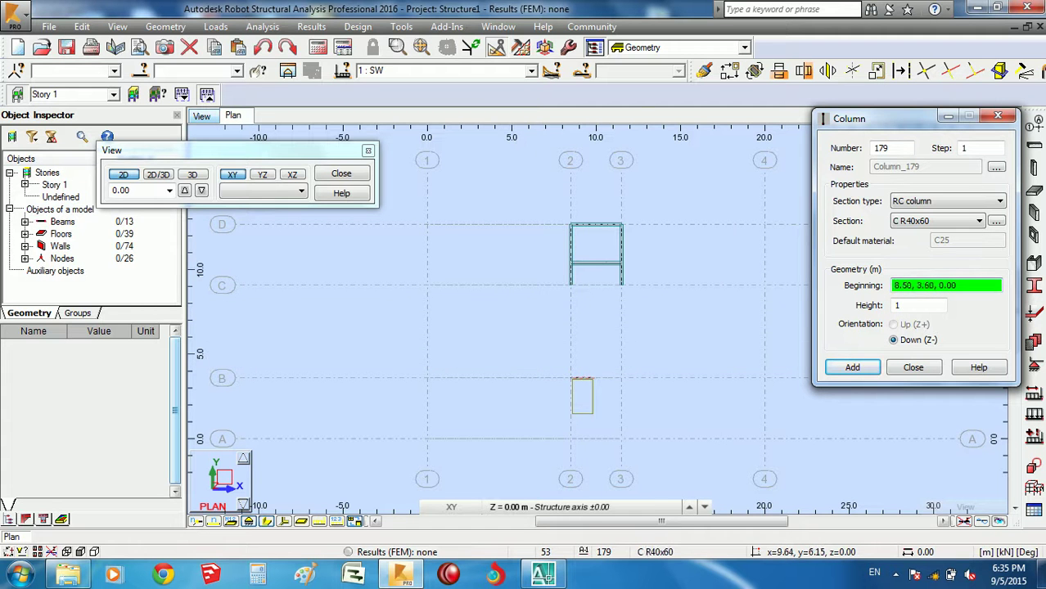
# Accept AutoCAD's substitute fonts for the missing-font prompts and return to Robot.
pyautogui.moveTo(643, 325); pyautogui.dragTo(632, 344, button='middle')
pyautogui.scroll(-2, 601, 306)
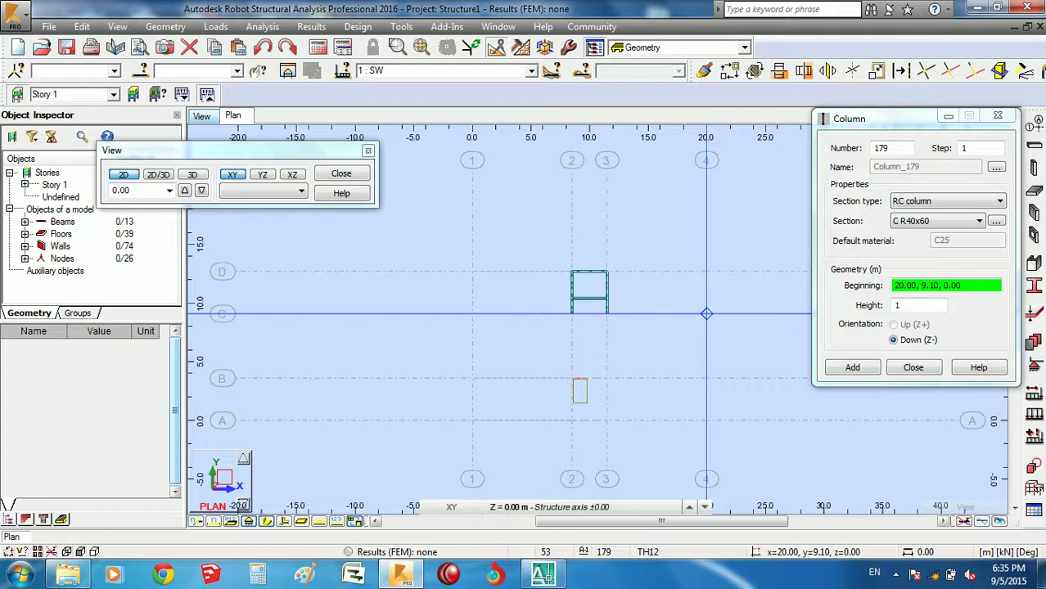
pyautogui.scroll(1, 497, 388)
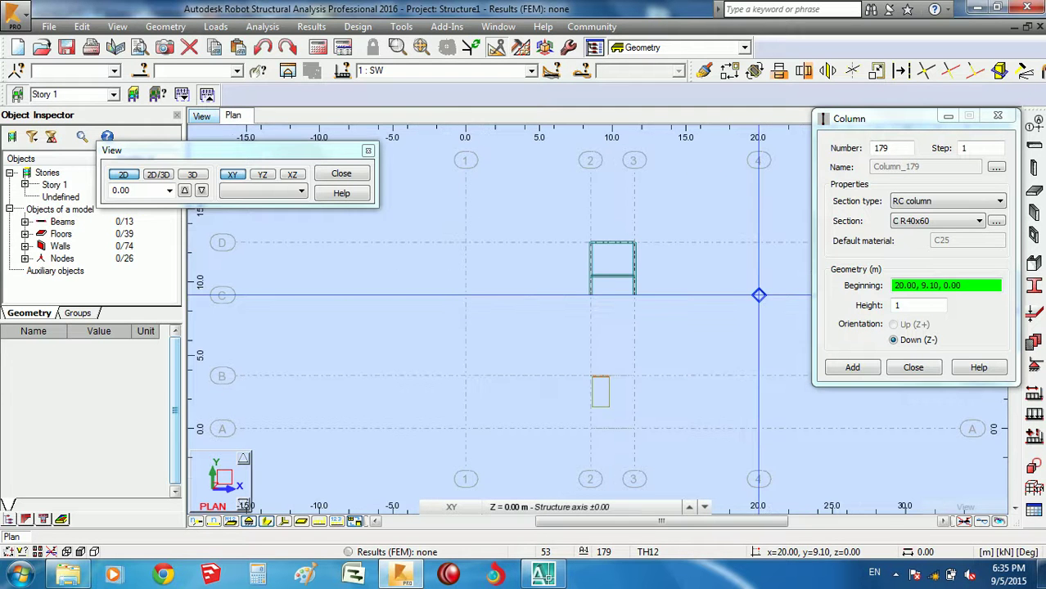
pyautogui.scroll(1, 548, 296)
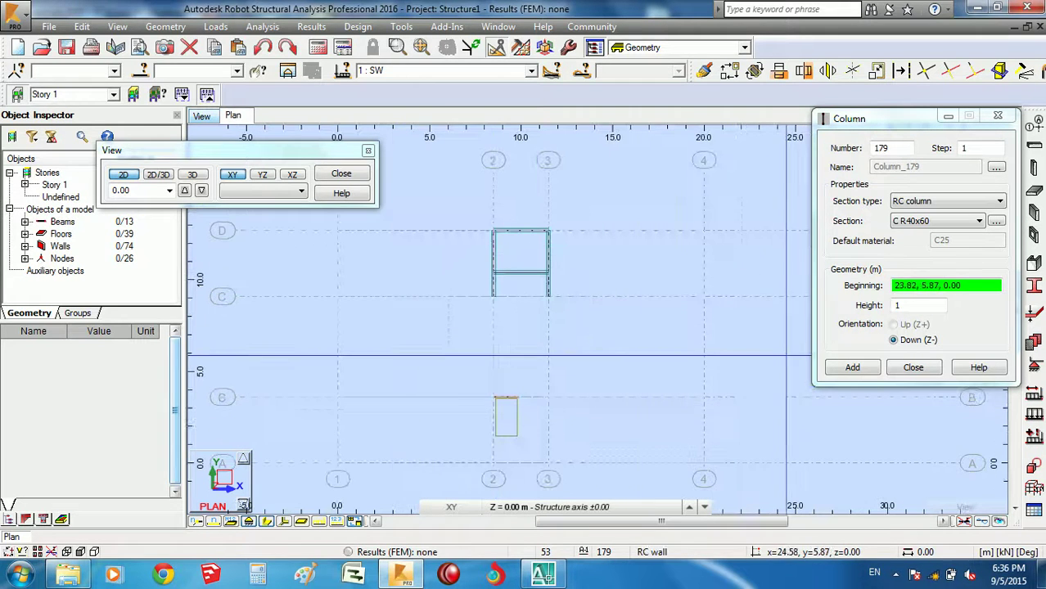
pyautogui.scroll(1, 547, 296)
pyautogui.moveTo(572, 301); pyautogui.dragTo(644, 329, button='middle')
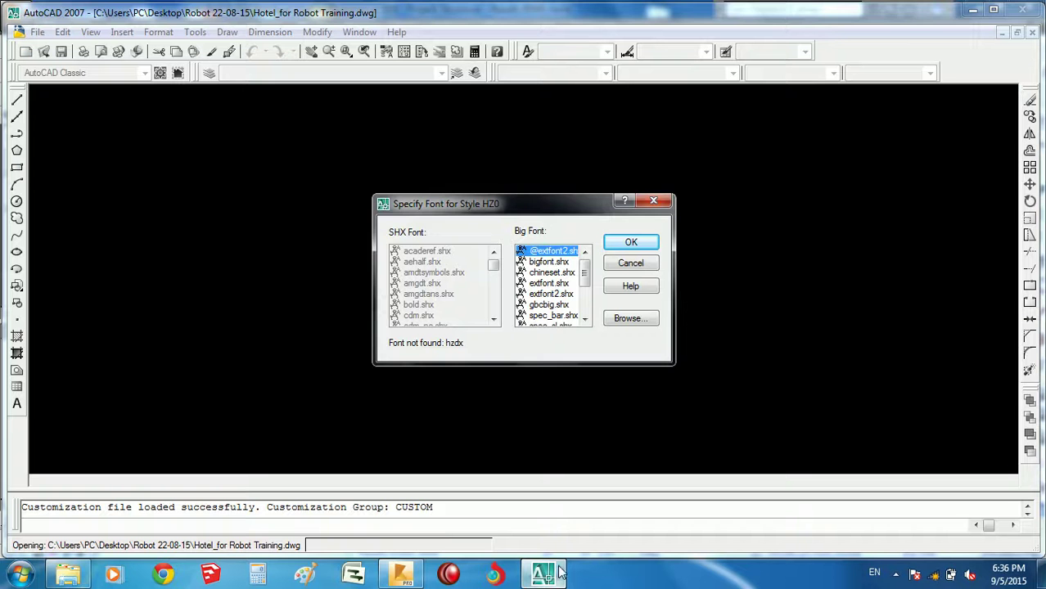
pyautogui.click(636, 245)
pyautogui.click(638, 247)
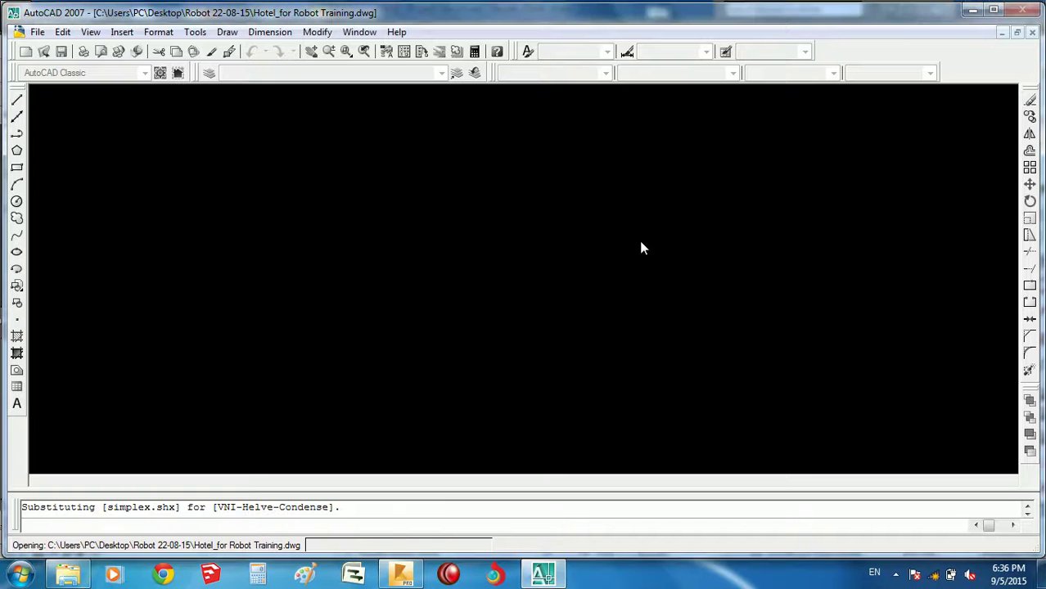
pyautogui.click(401, 575)
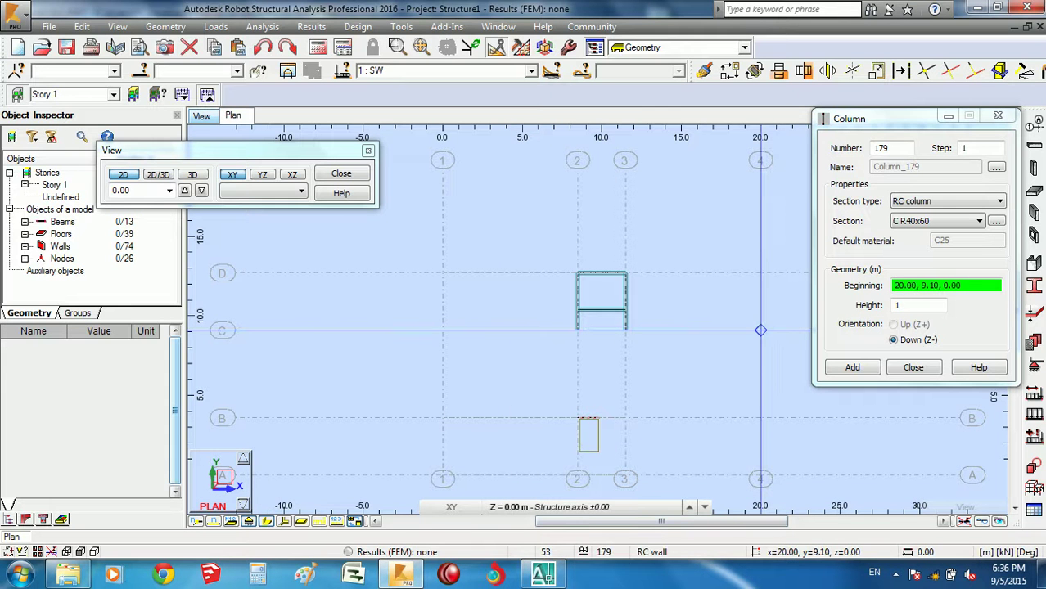
# Reconfirm RC column and section C R40x60 for the column, then switch to the AutoCAD drawing.
pyautogui.click(918, 200)
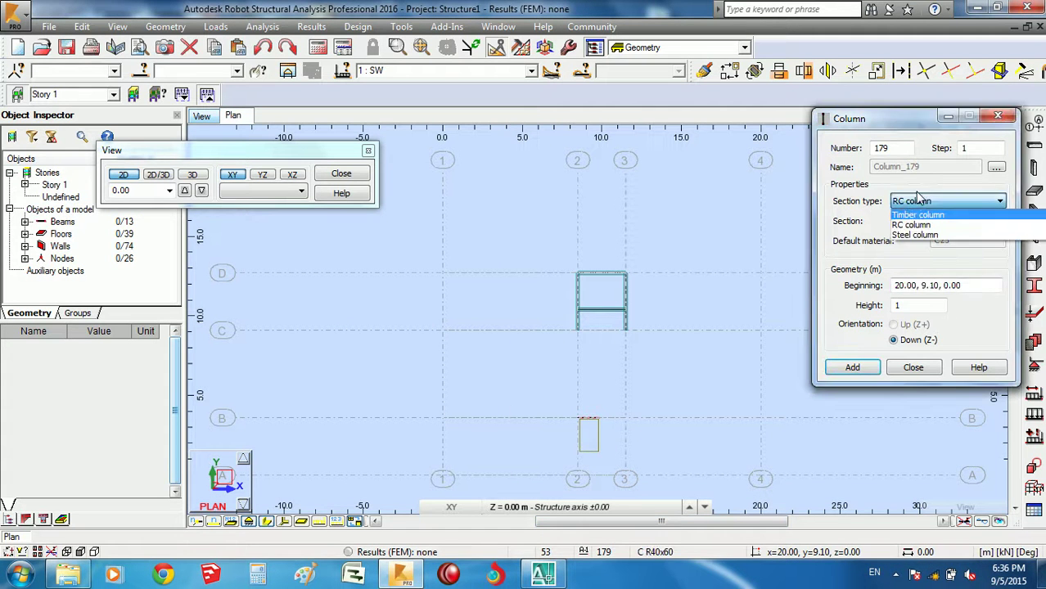
pyautogui.click(918, 198)
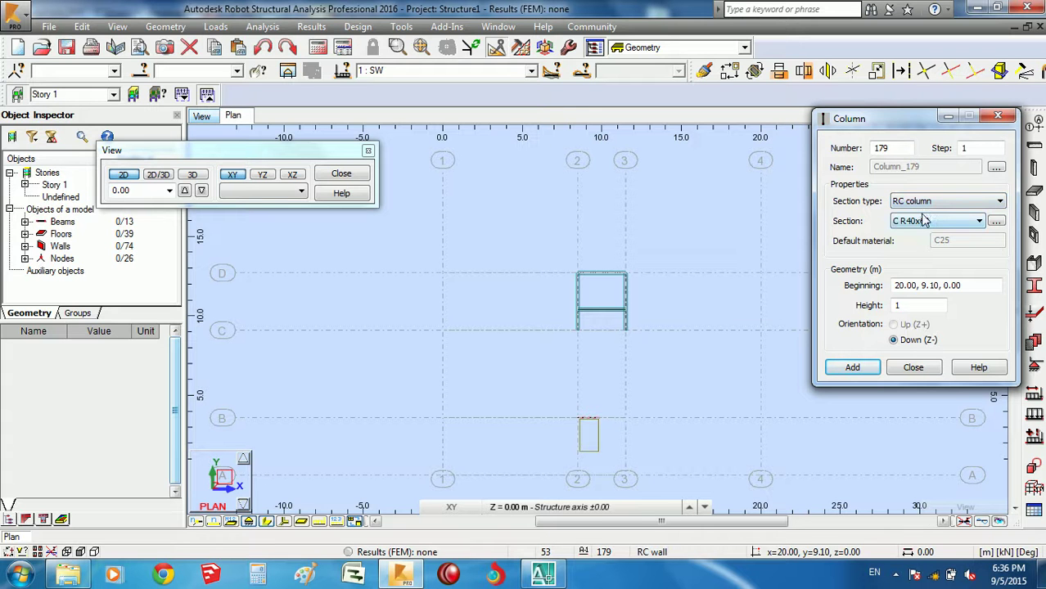
pyautogui.click(920, 221)
pyautogui.click(941, 285)
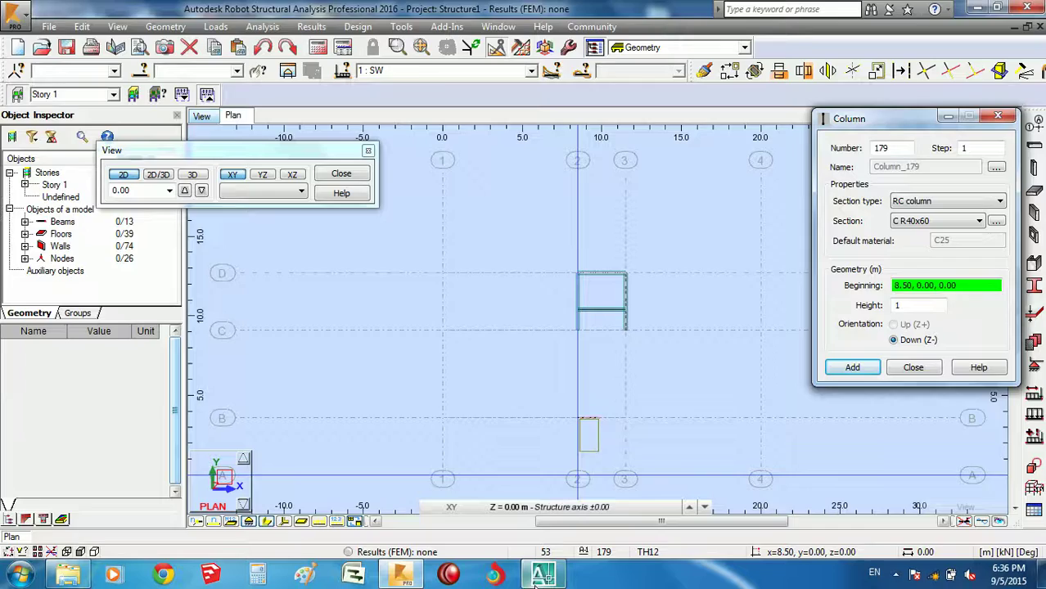
pyautogui.click(540, 575)
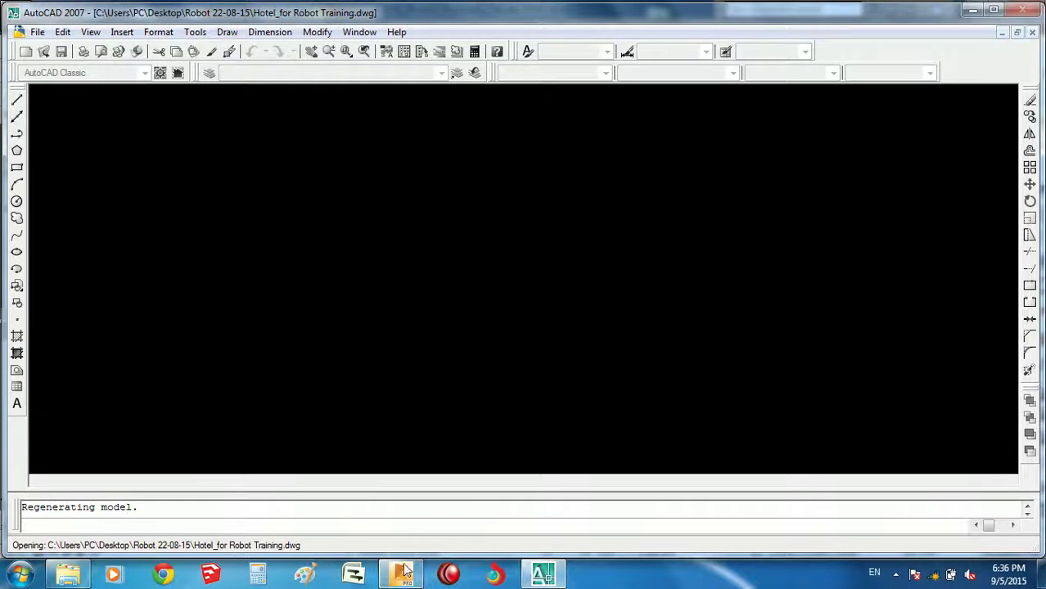
# Dismiss AutoCAD's Select Shape File prompt and return to Robot Structural Analysis.
pyautogui.click(401, 575)
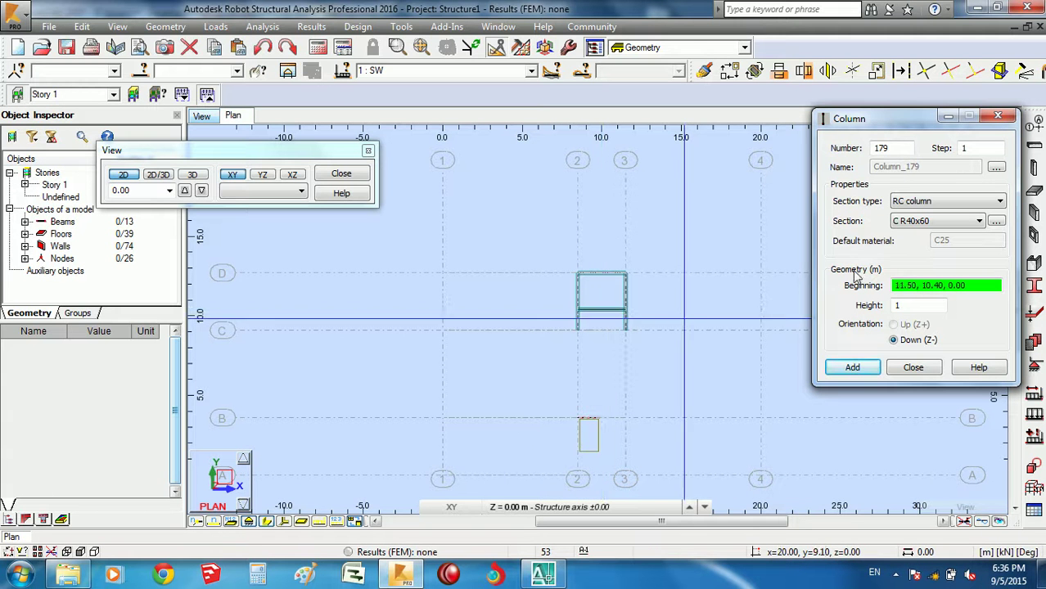
# Open the New Section dialog from the button beside the column's Section field.
pyautogui.click(995, 221)
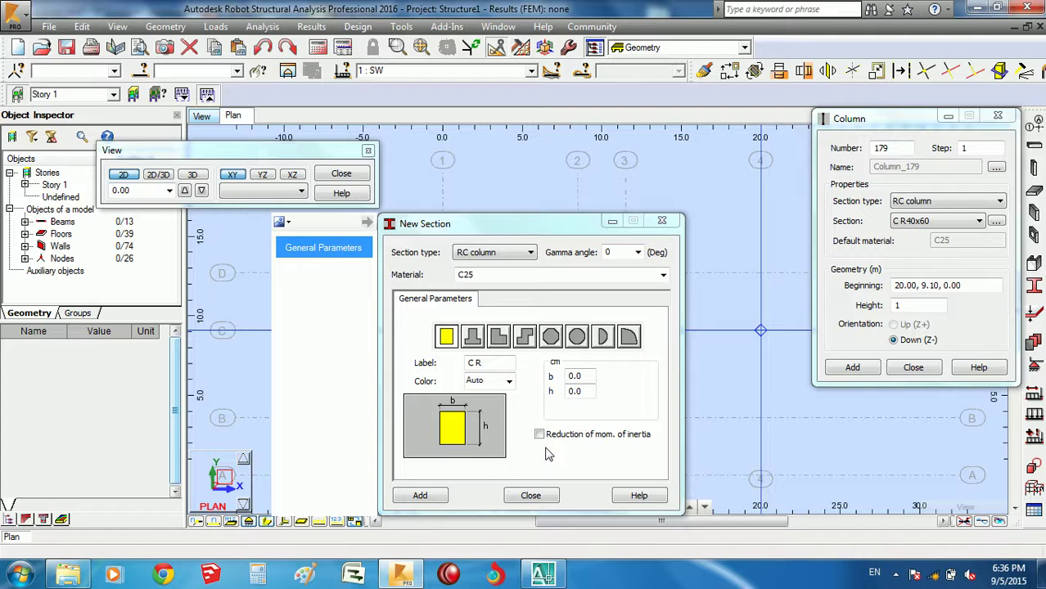
# Add rectangular RC section C R60x60 with b 60 cm and h 60 cm, inertia reduction off.
pyautogui.click(552, 438)
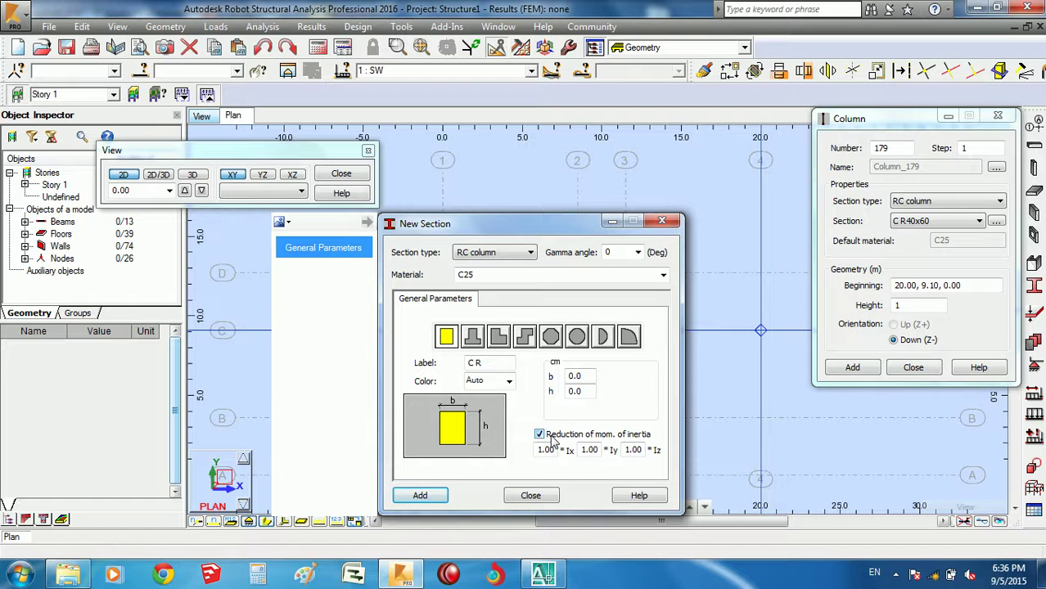
pyautogui.click(553, 440)
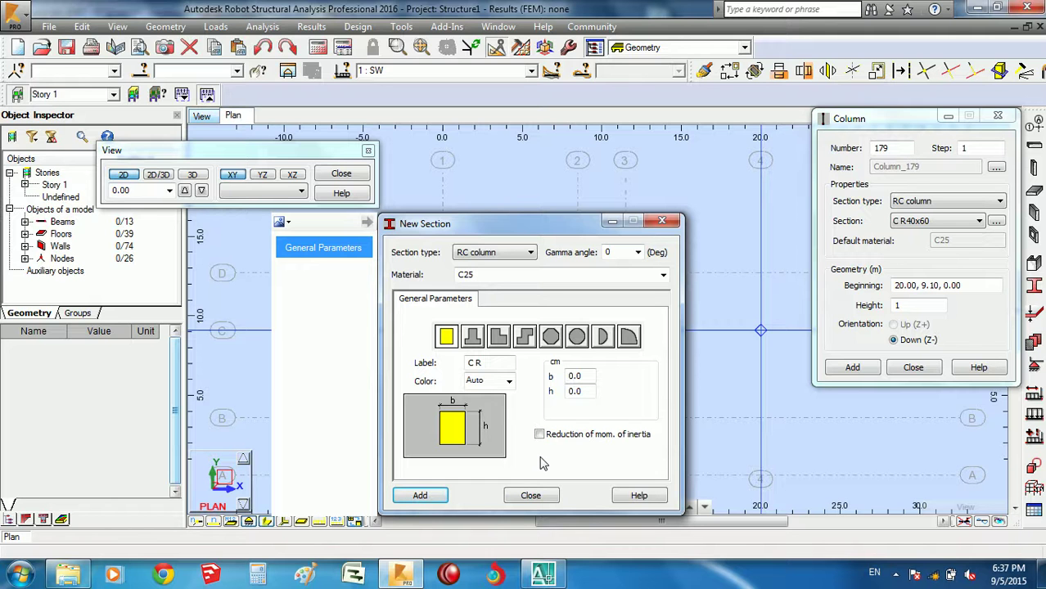
pyautogui.click(577, 375)
pyautogui.write('60')
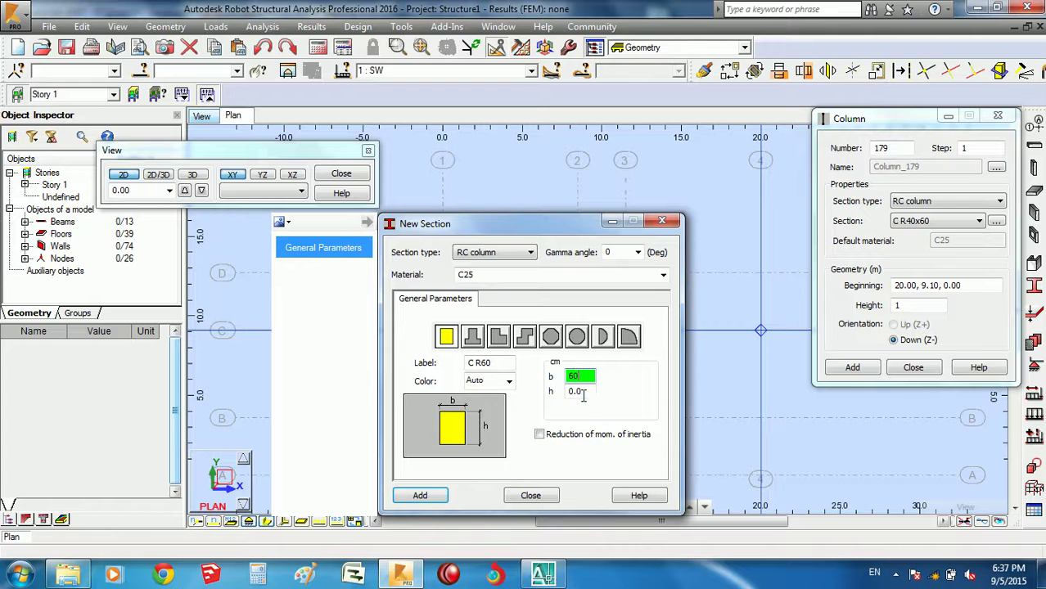
pyautogui.press('Tab')
pyautogui.write('60')
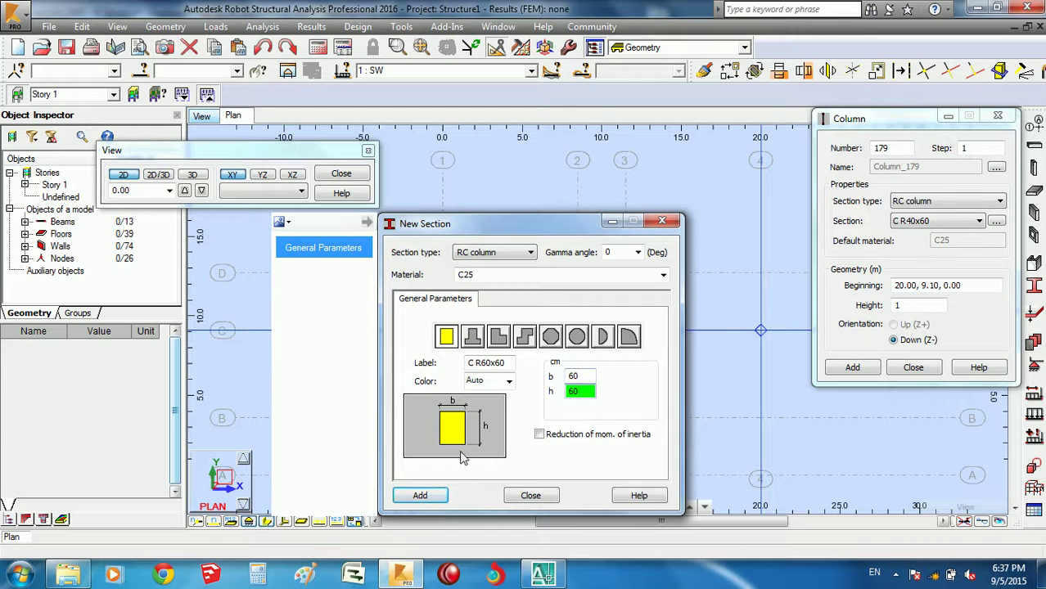
pyautogui.click(439, 500)
pyautogui.click(530, 495)
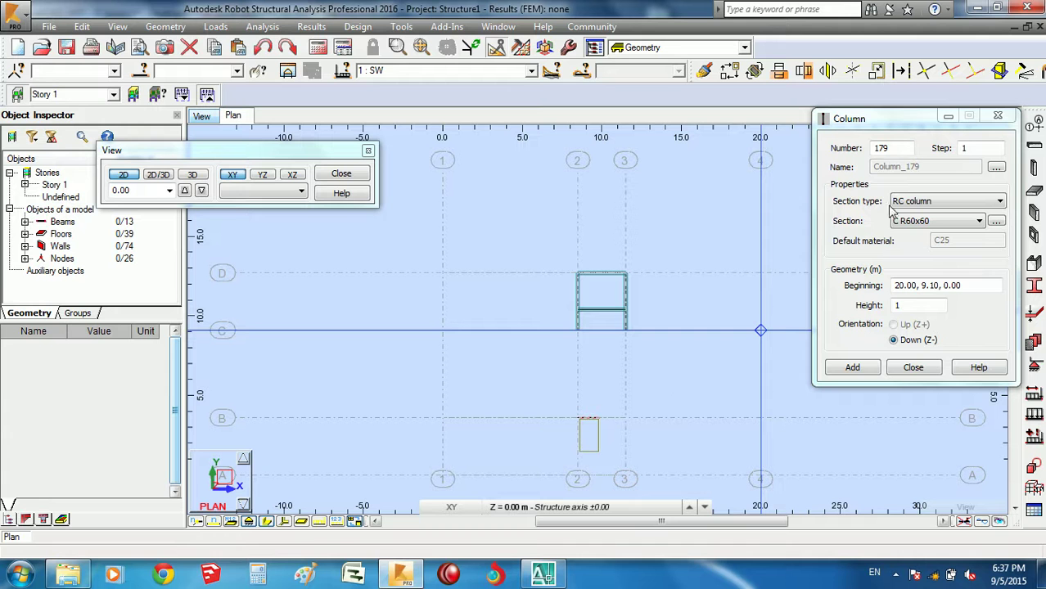
# Check the section list, choosing C R40x60, then bring up New Section again.
pyautogui.click(936, 223)
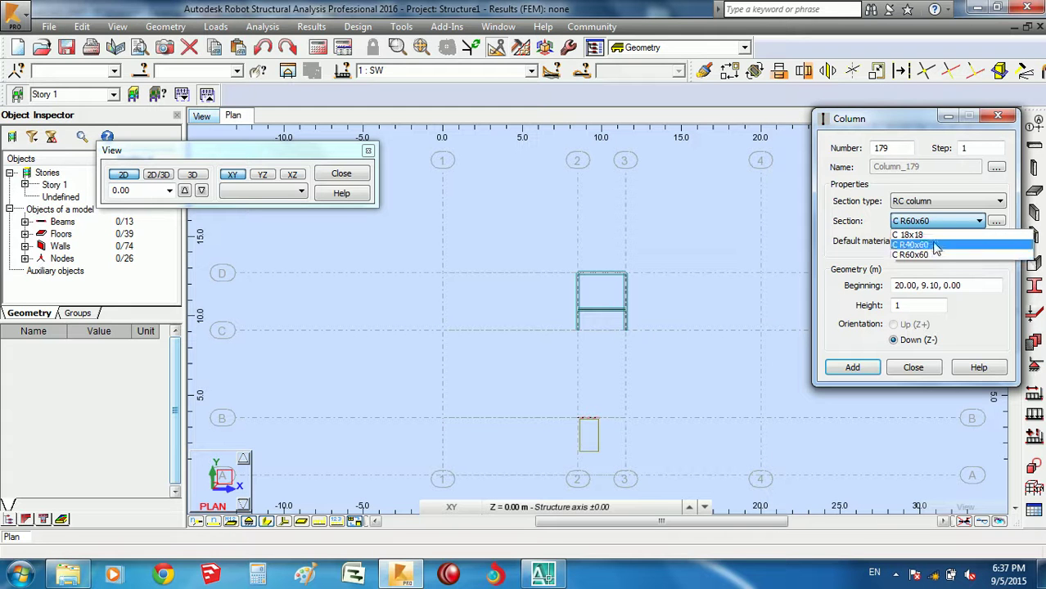
pyautogui.click(936, 245)
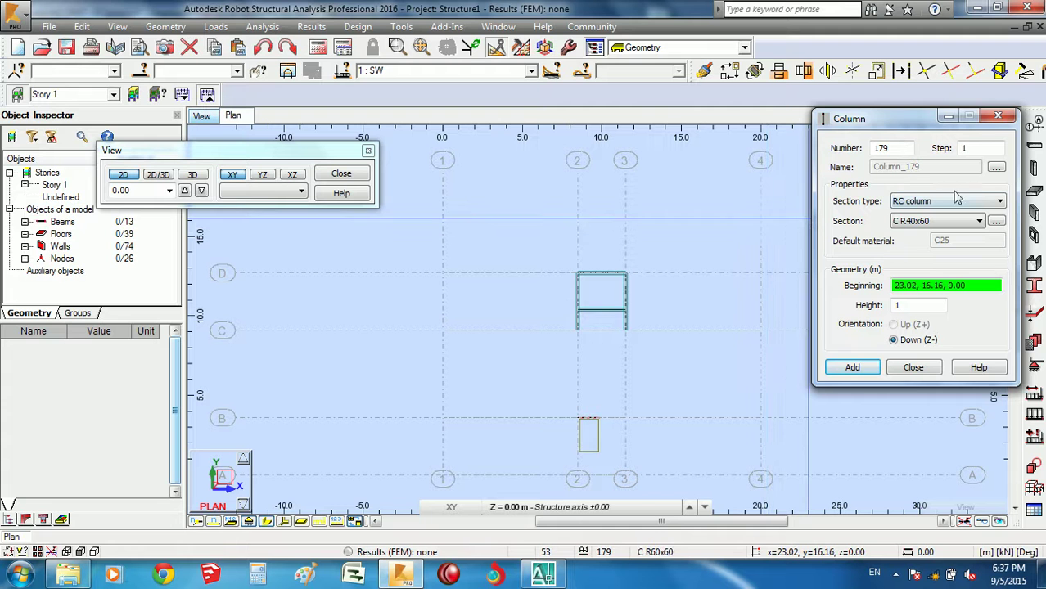
pyautogui.click(996, 221)
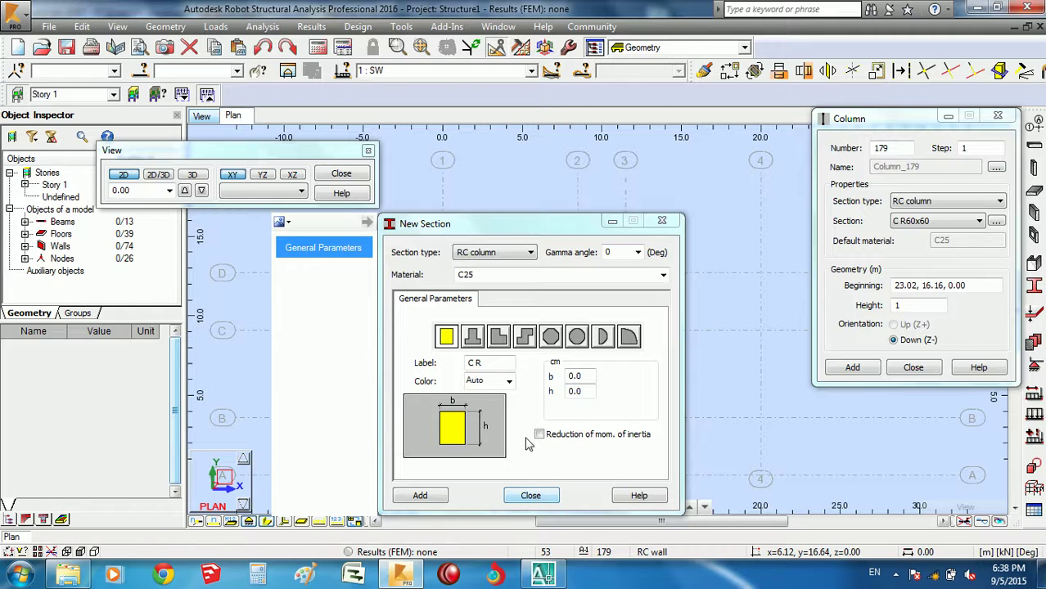
# Preview the T- and L-shaped section outlines, then close New Section without adding one.
pyautogui.click(478, 341)
pyautogui.click(499, 340)
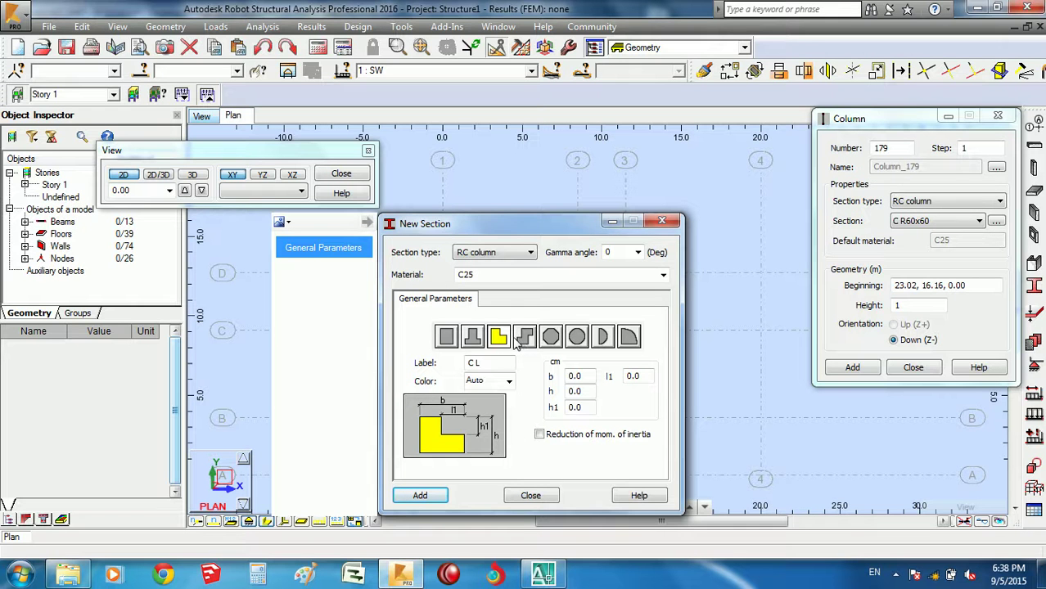
pyautogui.click(474, 340)
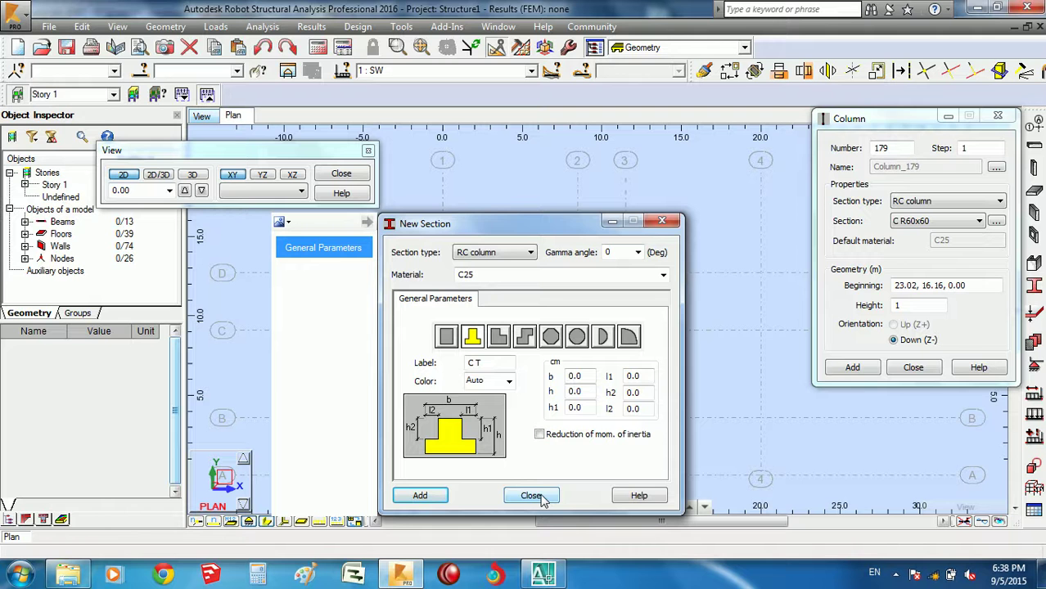
pyautogui.click(541, 500)
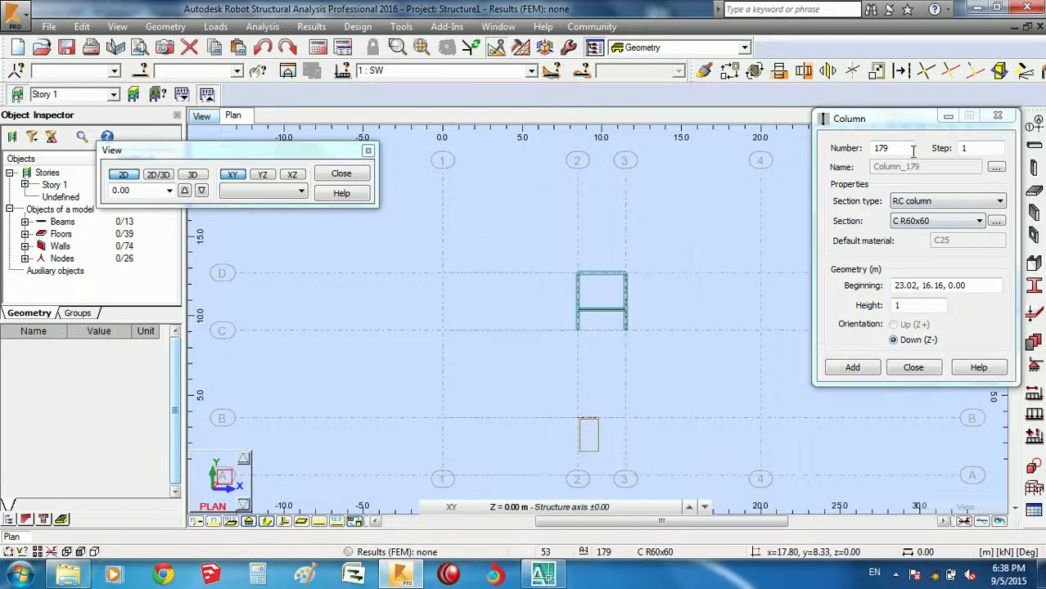
pyautogui.scroll(-2, 590, 303)
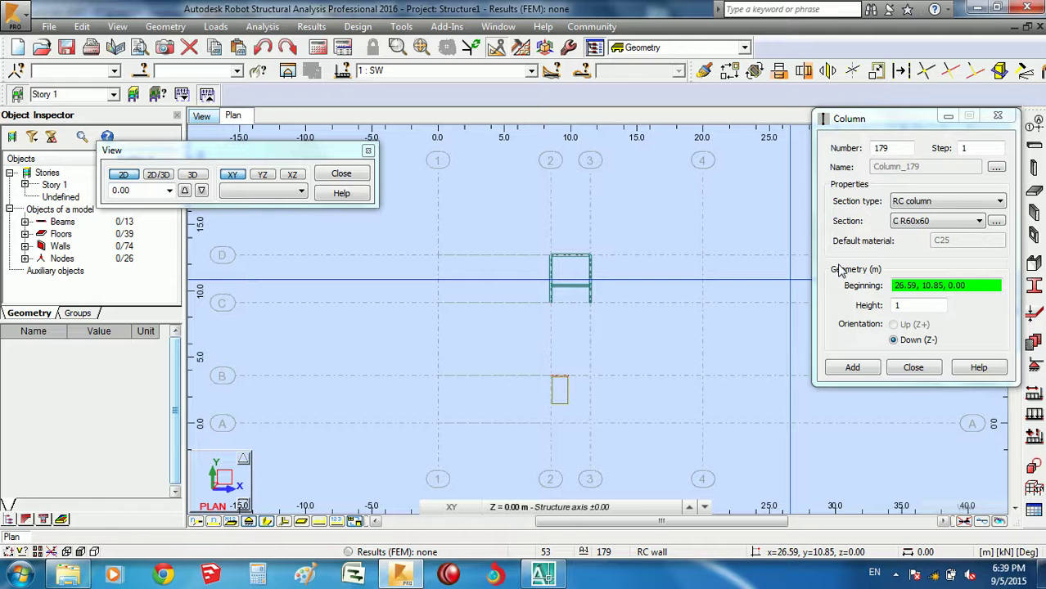
# Move the Column dialog to the top-right corner to uncover the plan grid.
pyautogui.moveTo(870, 122); pyautogui.dragTo(898, 51)
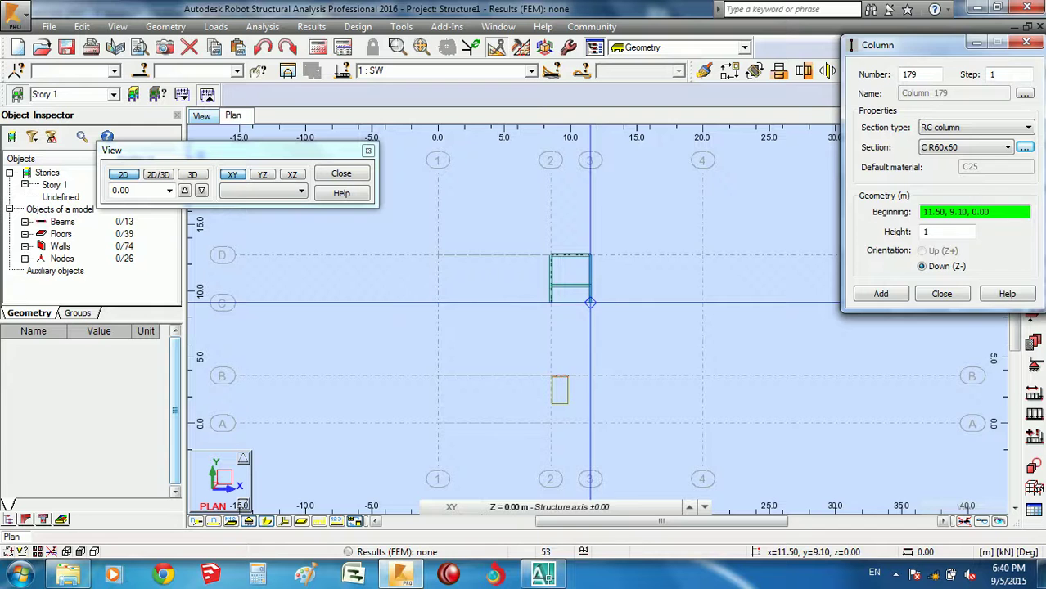
pyautogui.moveTo(590, 303); pyautogui.dragTo(577, 273, button='middle')
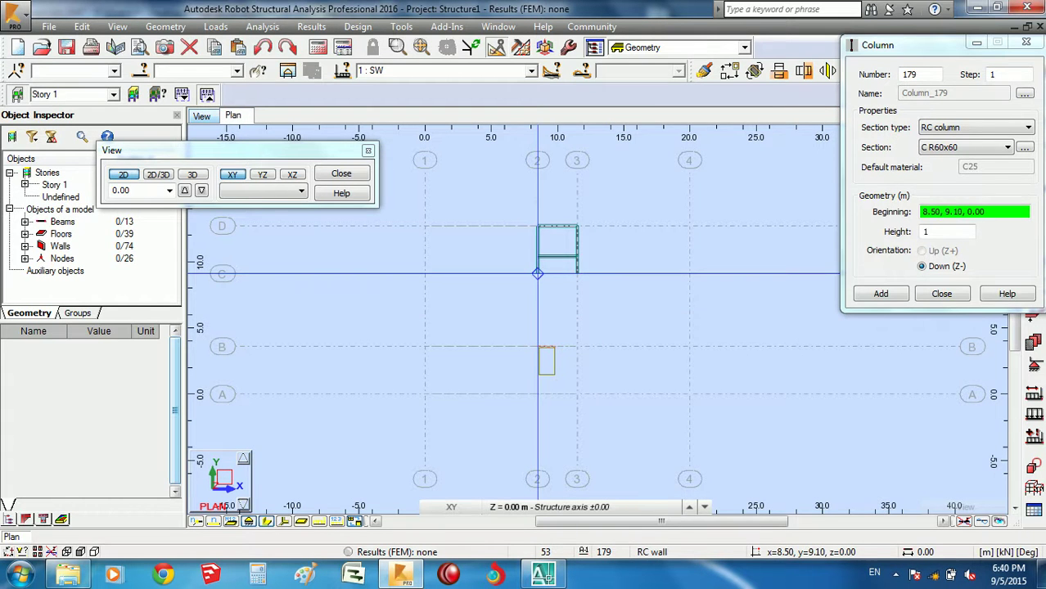
pyautogui.click(626, 507)
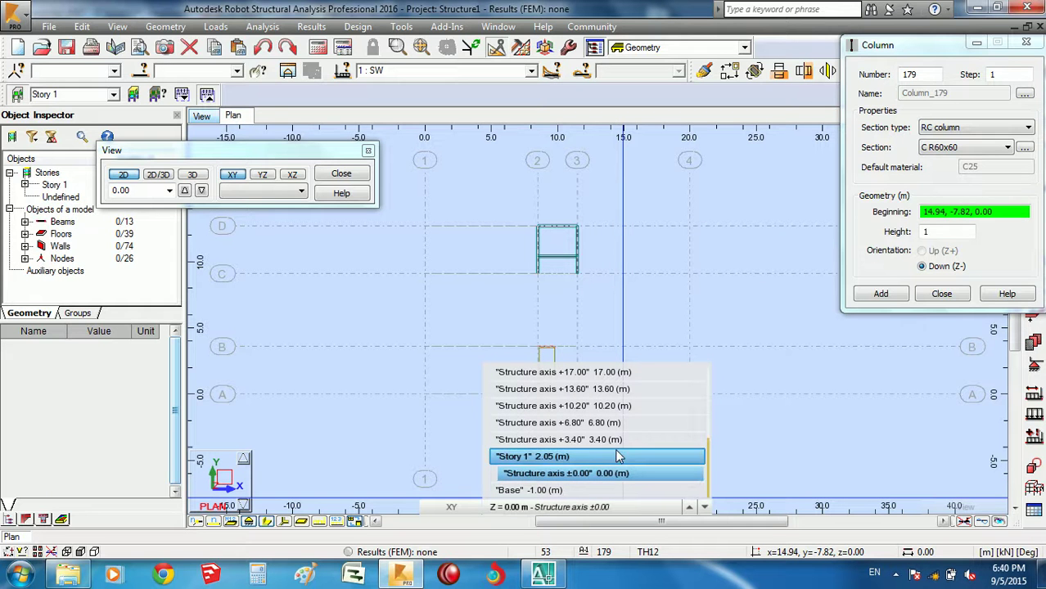
pyautogui.click(401, 319)
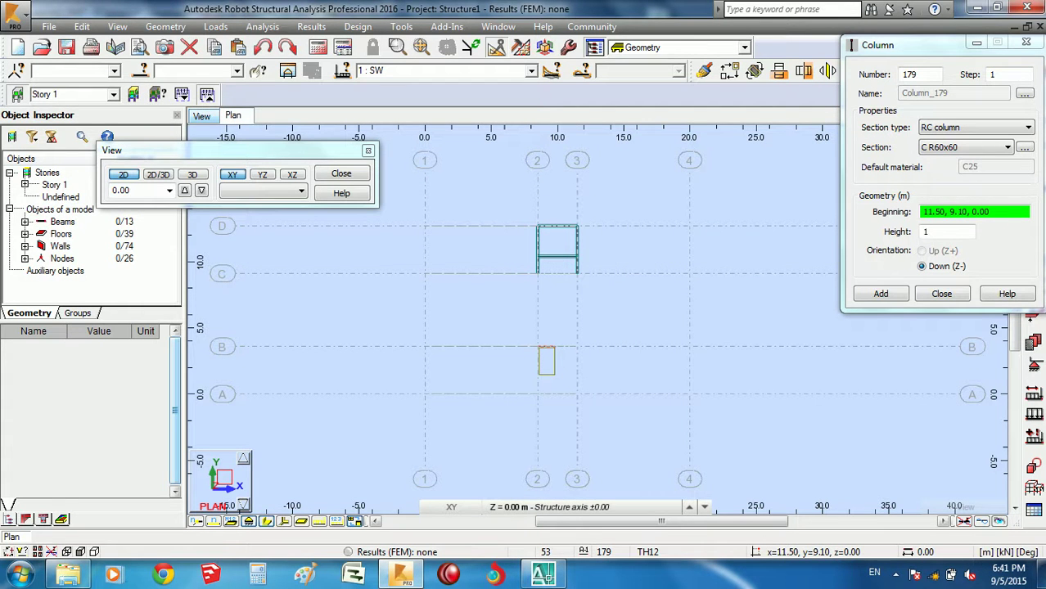
pyautogui.moveTo(690, 347); pyautogui.dragTo(643, 352, button='middle')
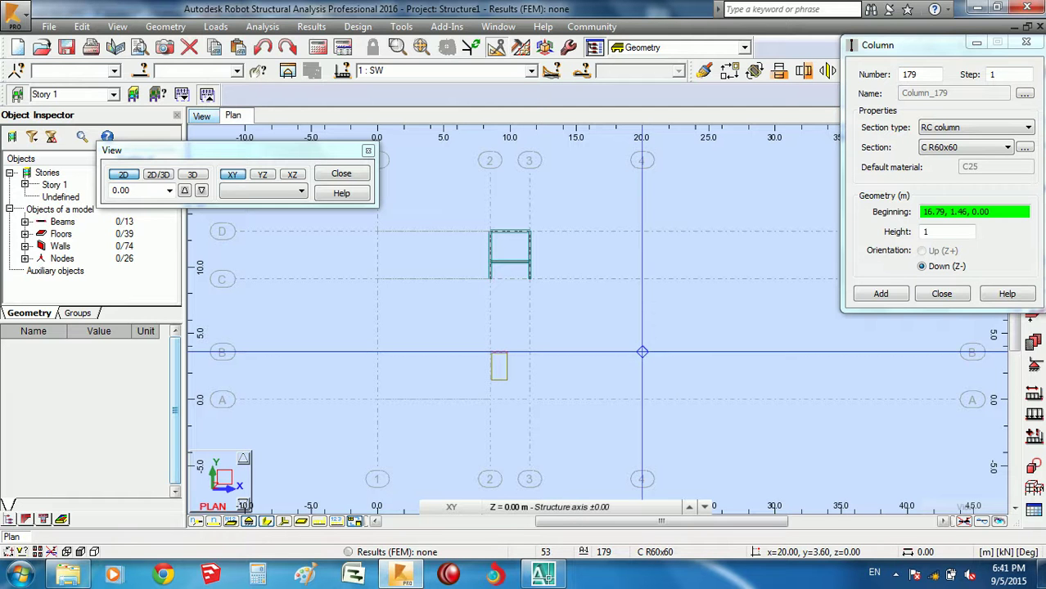
# Minimize the Column dialog and place C R60x60 columns at B-4, B-3, B-2 and B-1.
pyautogui.click(977, 42)
pyautogui.moveTo(642, 350); pyautogui.dragTo(709, 344, button='middle')
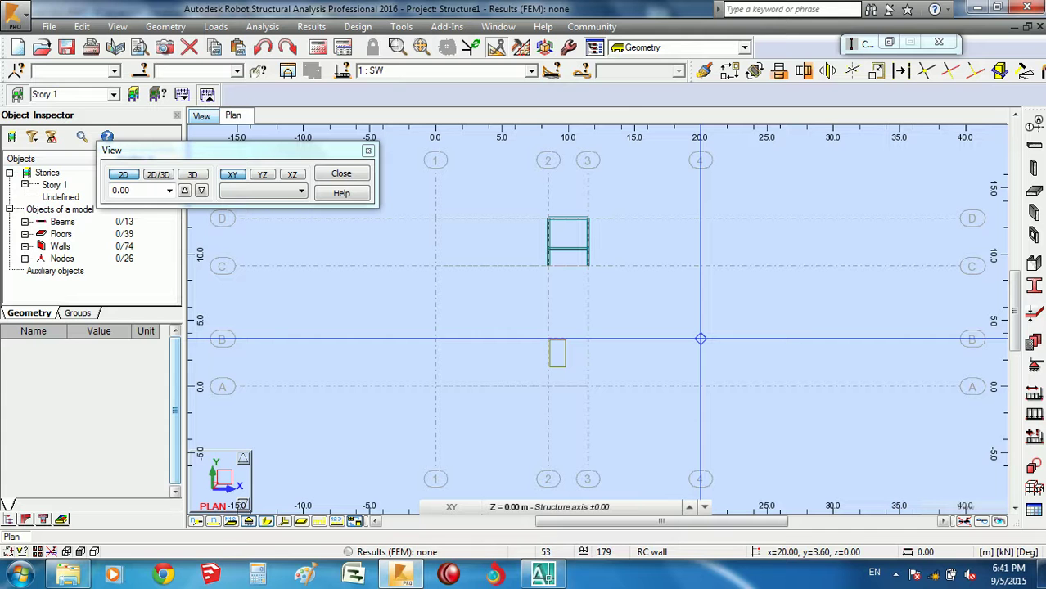
pyautogui.click(889, 42)
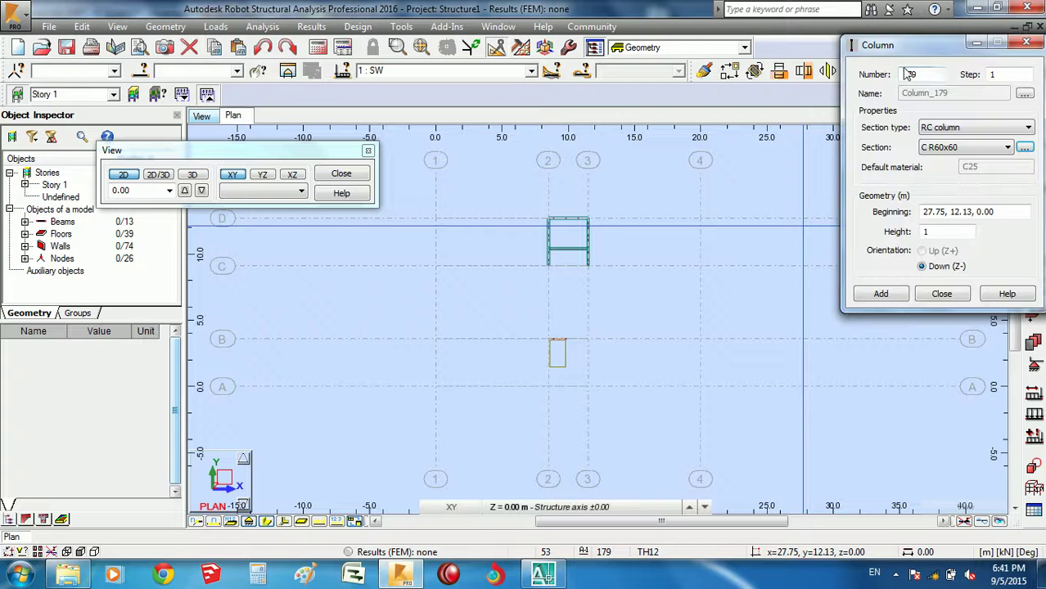
pyautogui.click(975, 42)
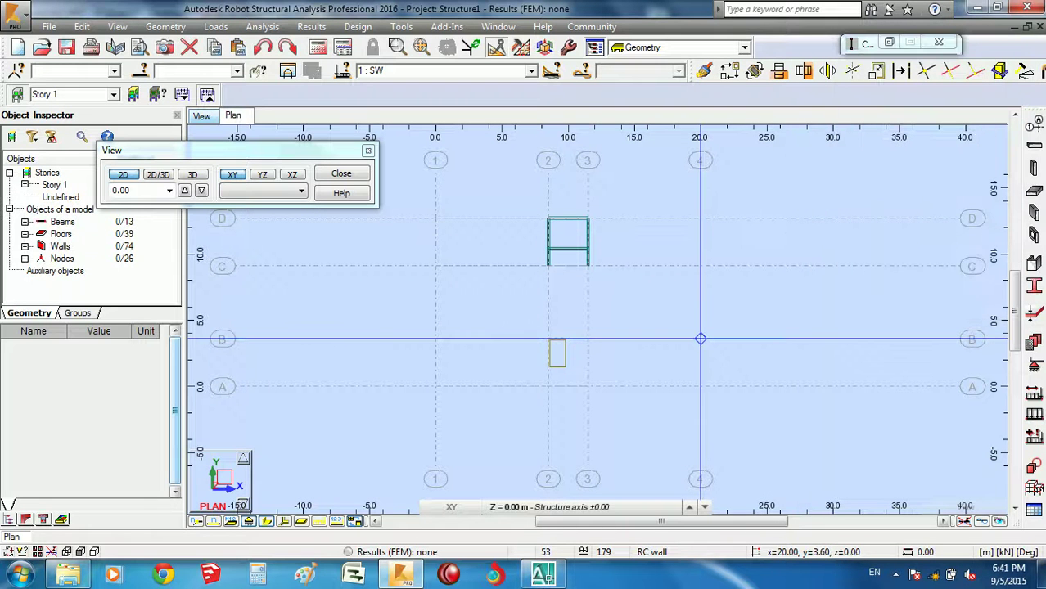
pyautogui.click(710, 383)
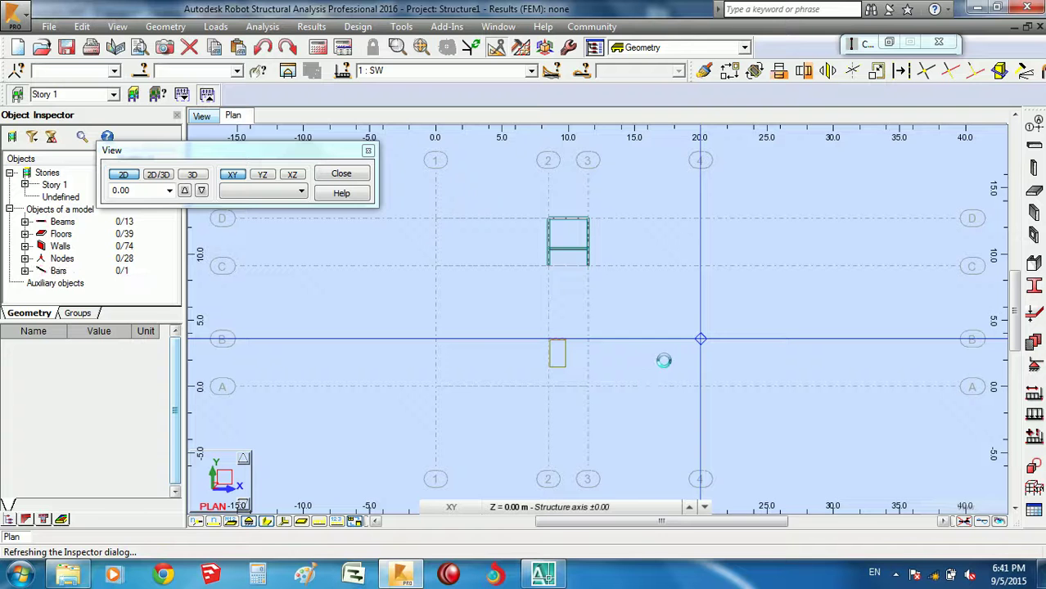
pyautogui.scroll(3, 587, 340)
pyautogui.click(585, 334)
pyautogui.click(508, 334)
pyautogui.scroll(-1, 506, 336)
pyautogui.scroll(-2, 448, 352)
pyautogui.click(361, 344)
# Place C R60x60 columns at grid intersections C-1, C-2 and C-3.
pyautogui.moveTo(446, 354); pyautogui.dragTo(461, 386, button='middle')
pyautogui.click(375, 292)
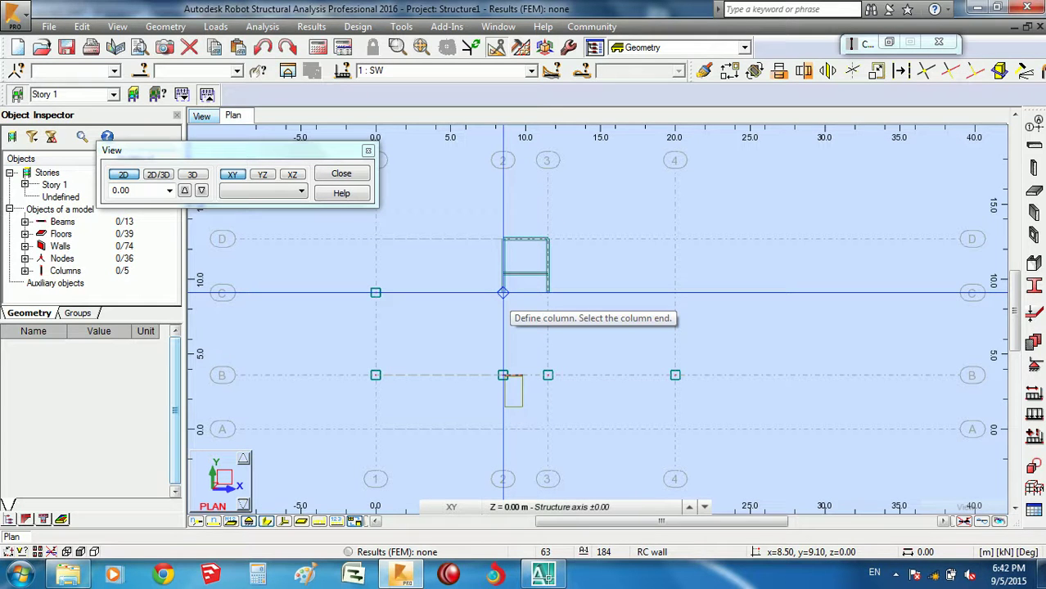
pyautogui.click(502, 293)
pyautogui.click(548, 293)
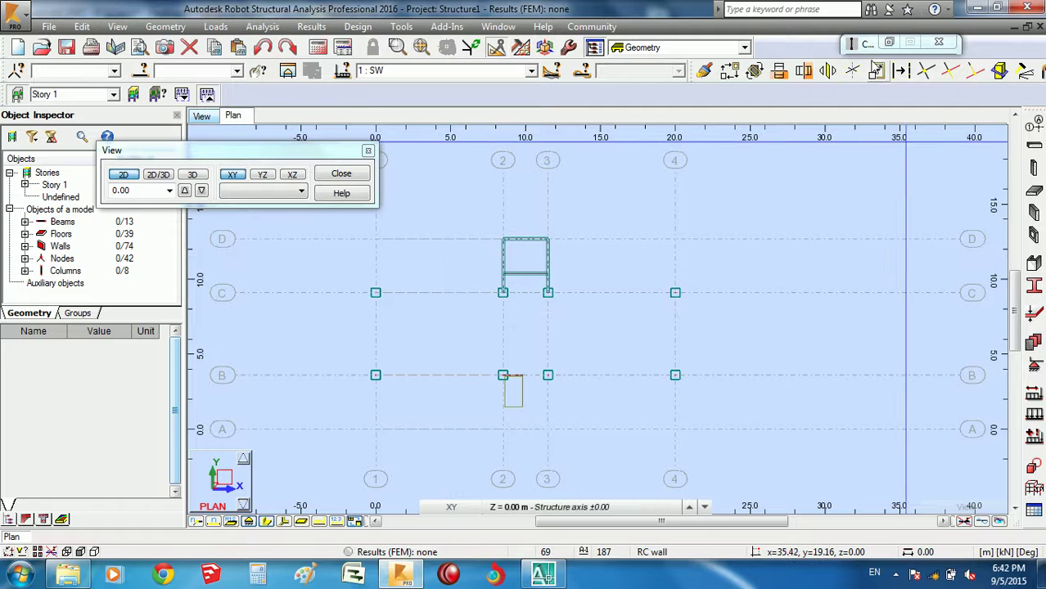
# Switch the section to C R40x60 and place columns at D-1 through D-4.
pyautogui.click(962, 150)
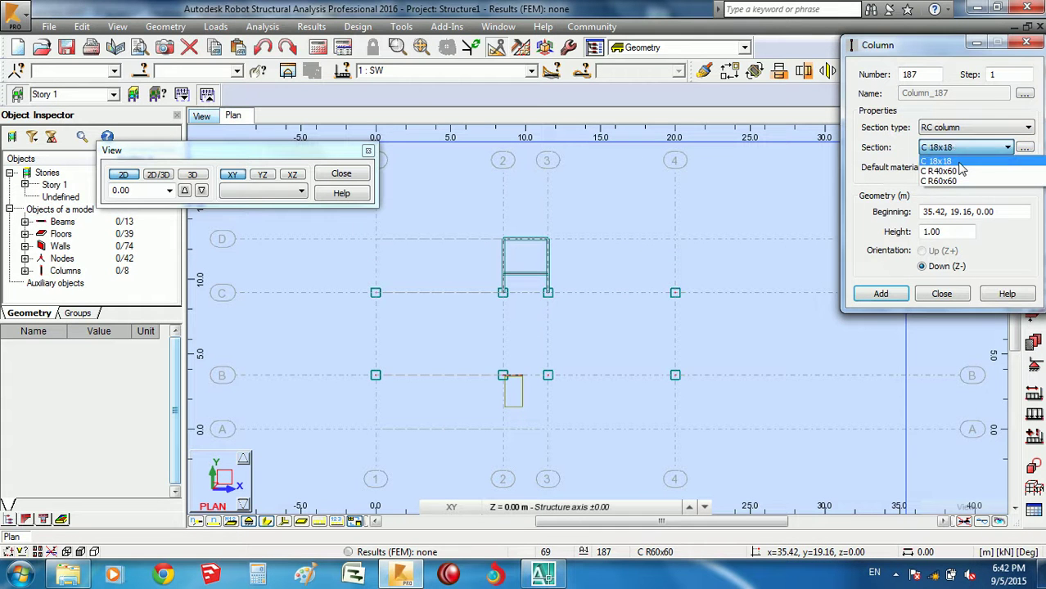
pyautogui.click(942, 167)
pyautogui.moveTo(794, 196); pyautogui.dragTo(790, 235, button='middle')
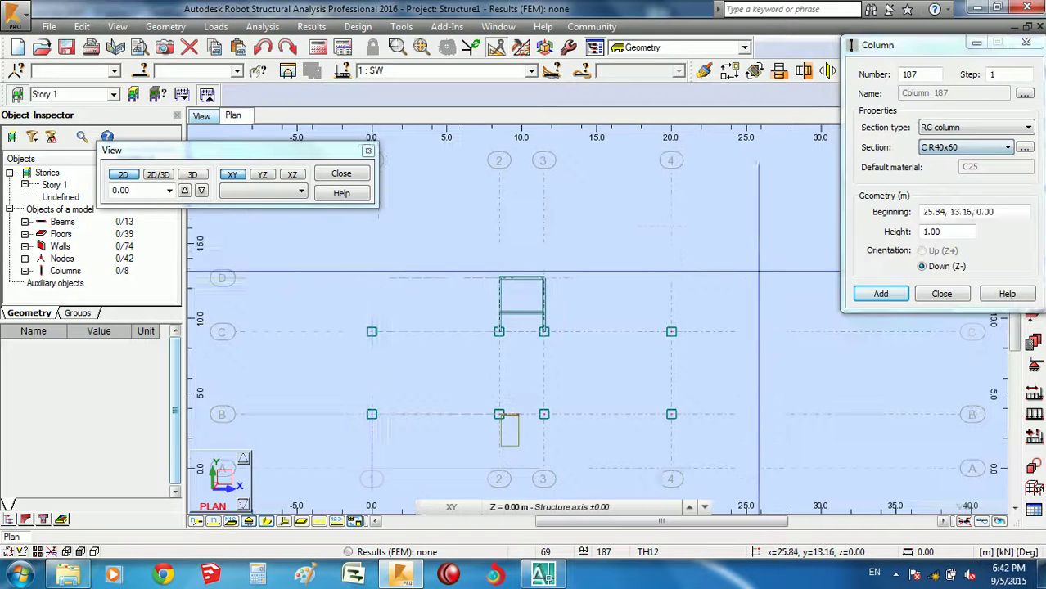
pyautogui.click(372, 278)
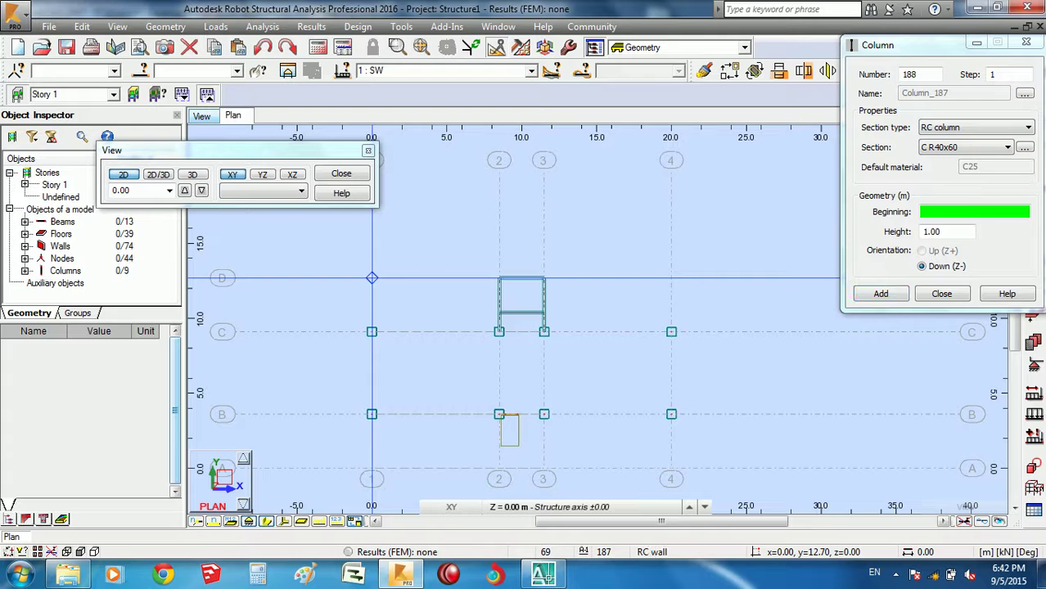
pyautogui.click(499, 278)
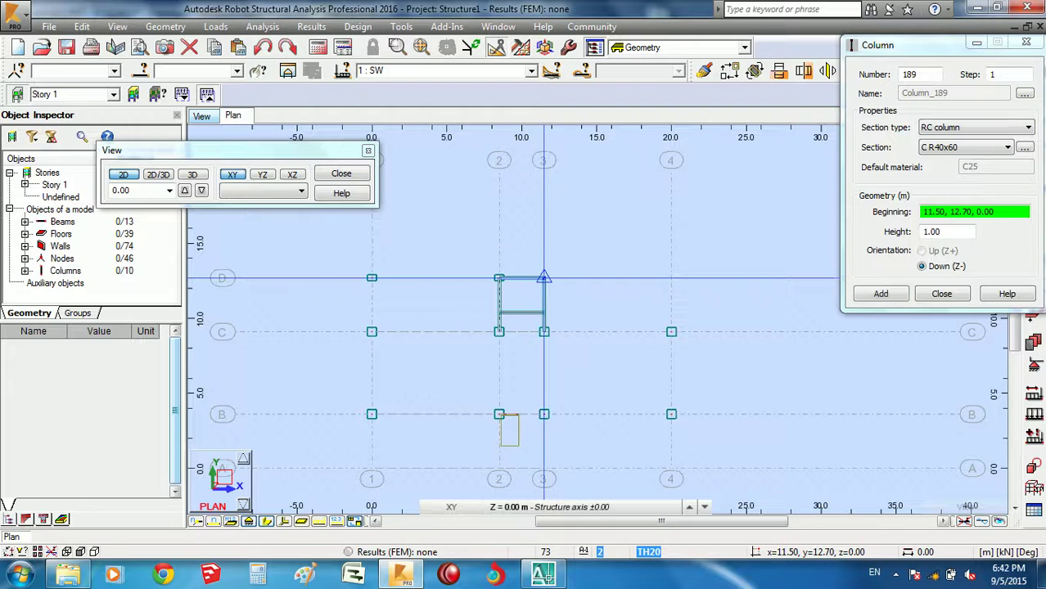
pyautogui.click(544, 278)
pyautogui.click(671, 278)
# Place C R40x60 columns at grid intersections A-4, A-3, A-2 and A-1.
pyautogui.moveTo(708, 285); pyautogui.dragTo(716, 200, button='middle')
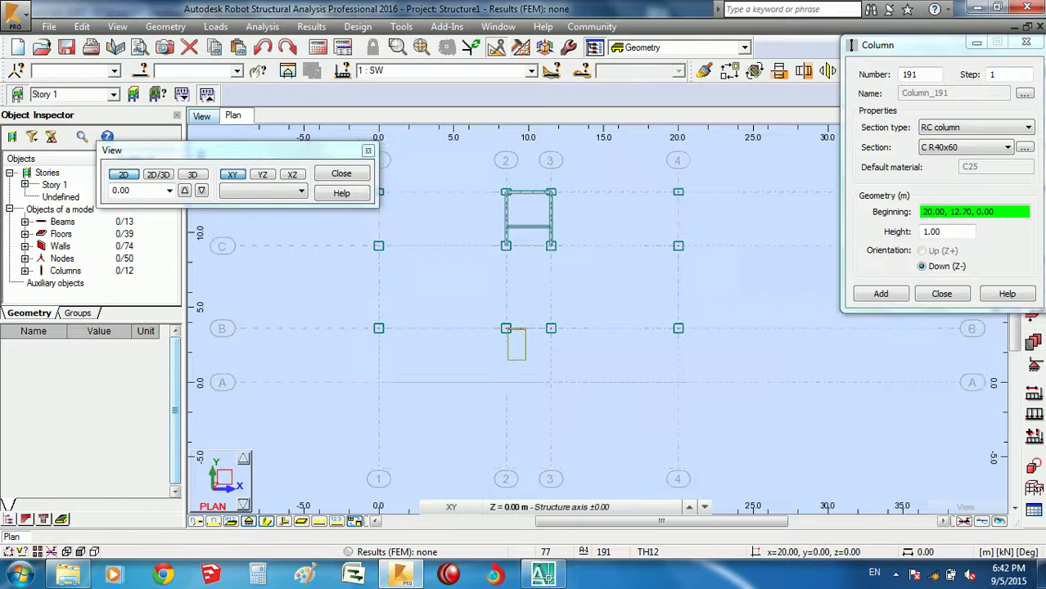
pyautogui.click(677, 383)
pyautogui.click(551, 382)
pyautogui.click(506, 382)
pyautogui.click(505, 382)
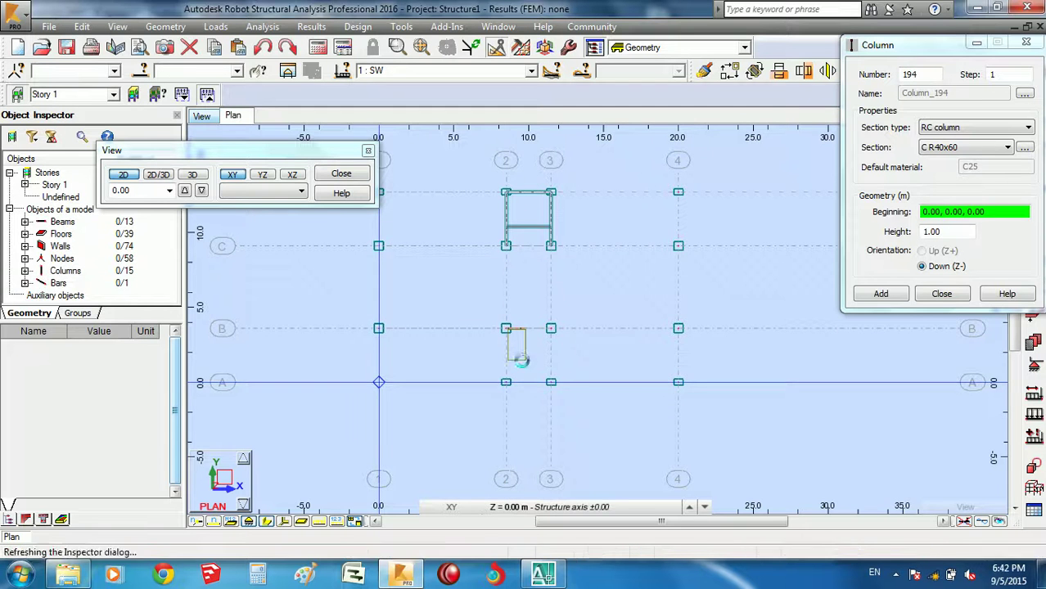
pyautogui.moveTo(501, 386)
pyautogui.mouseDown(button='middle')
pyautogui.moveTo(526, 425)
pyautogui.moveTo(517, 363)
pyautogui.mouseUp(button='middle')
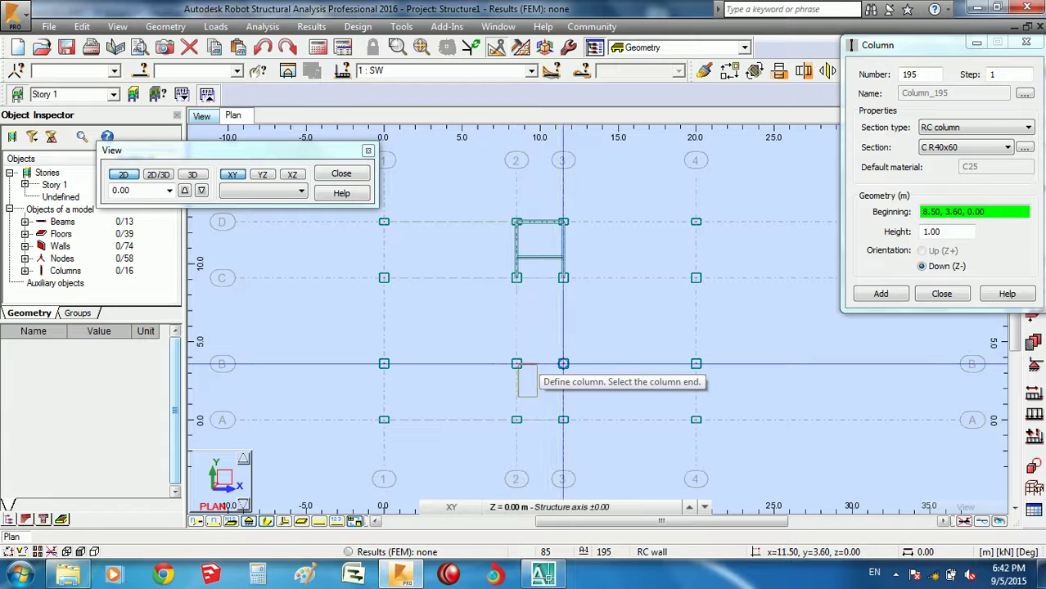
# Stop placing columns and close the Column dialog.
pyautogui.rightClick(667, 258)
pyautogui.click(655, 275)
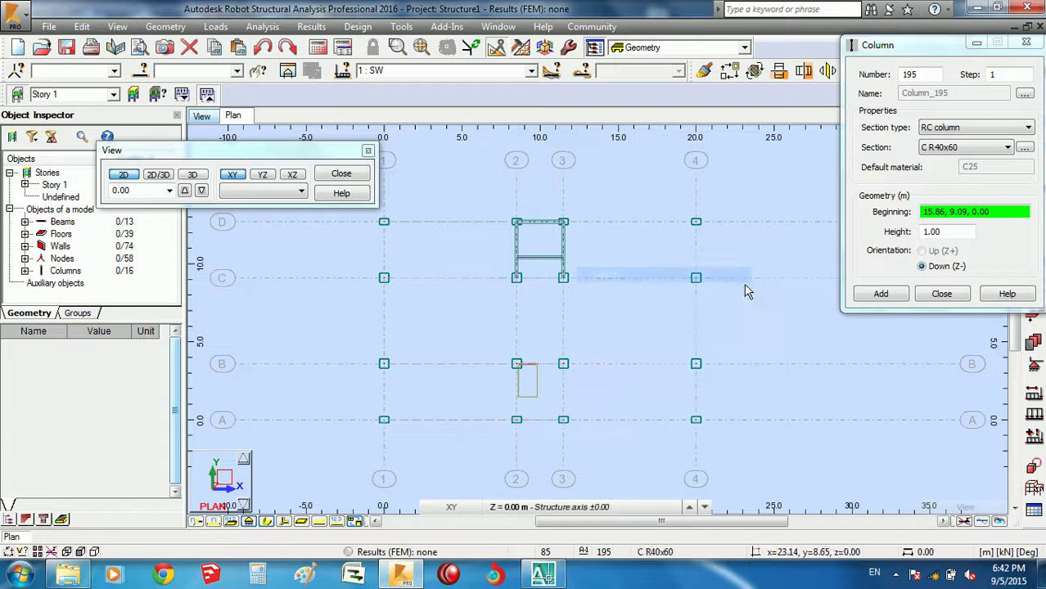
pyautogui.click(939, 293)
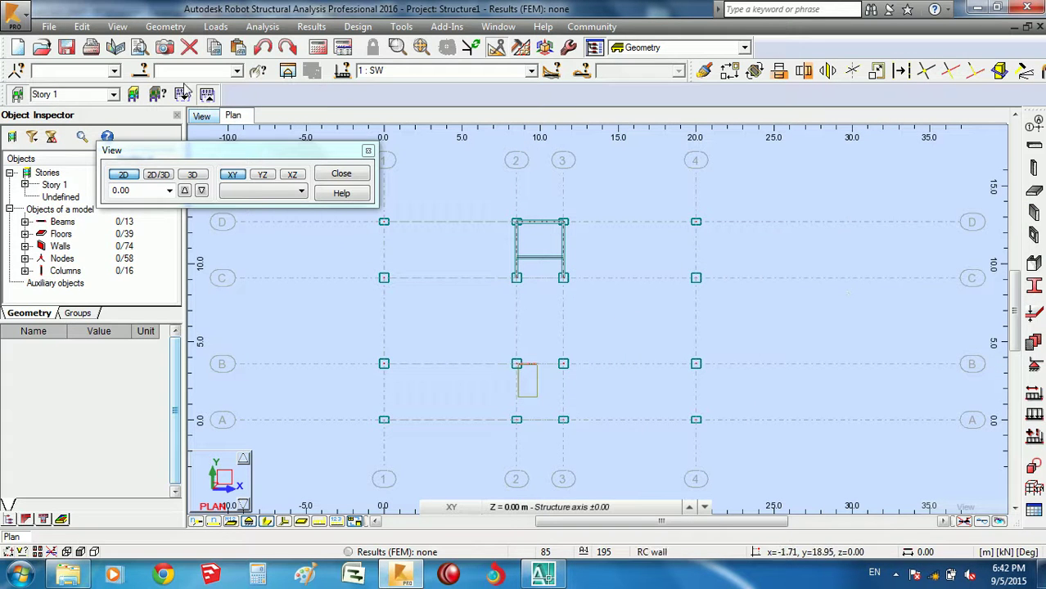
# Switch the model to the 3D view and zoom in.
pyautogui.click(201, 123)
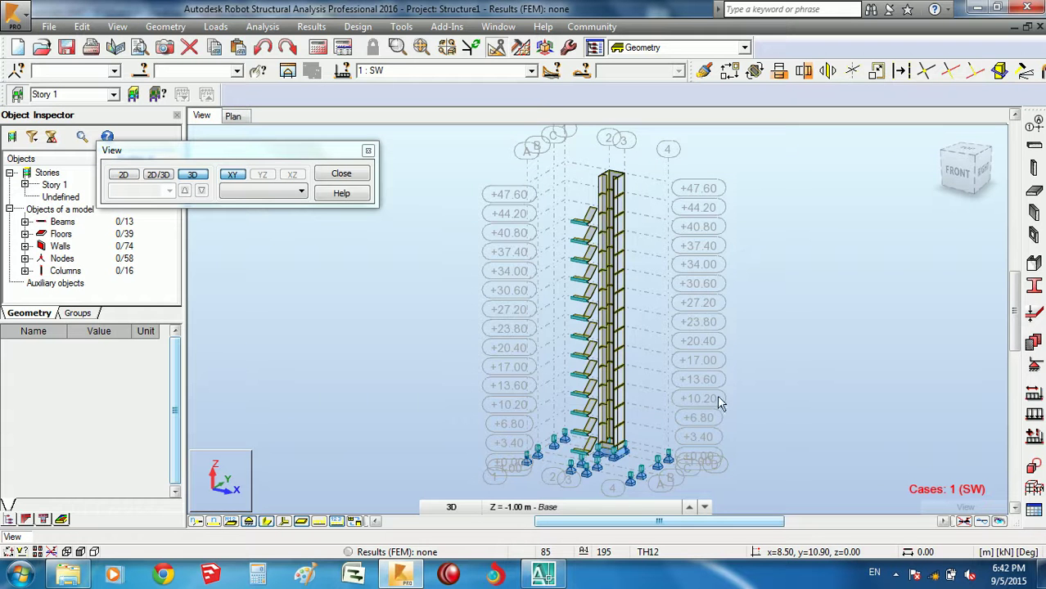
pyautogui.scroll(2, 707, 299)
pyautogui.scroll(2, 635, 362)
# Turn on colour legends for bar sections and member types (B R20x40, C R40x60, C R60x60).
pyautogui.rightClick(694, 255)
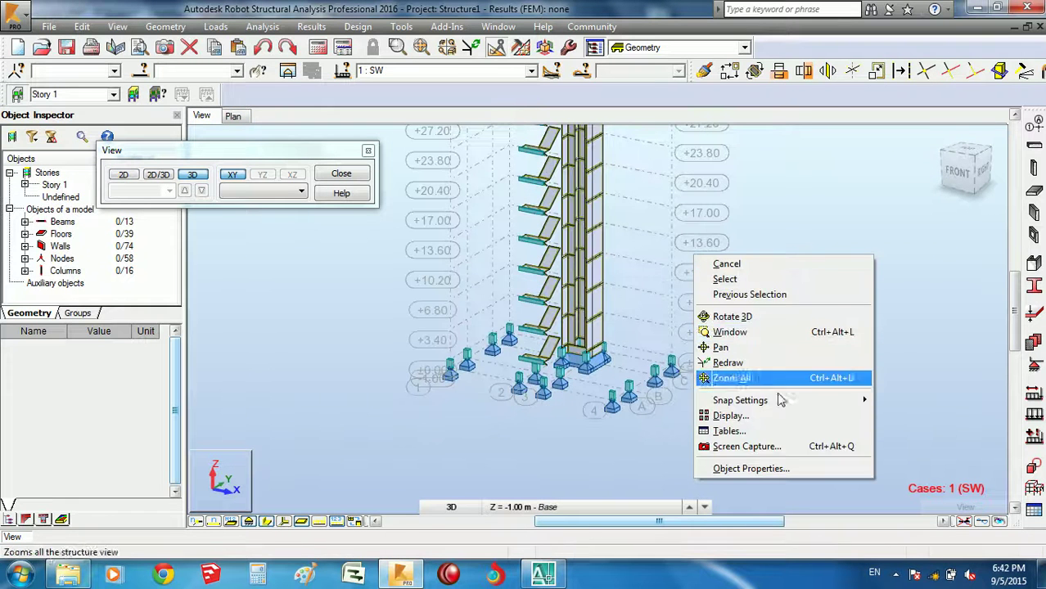
pyautogui.click(787, 418)
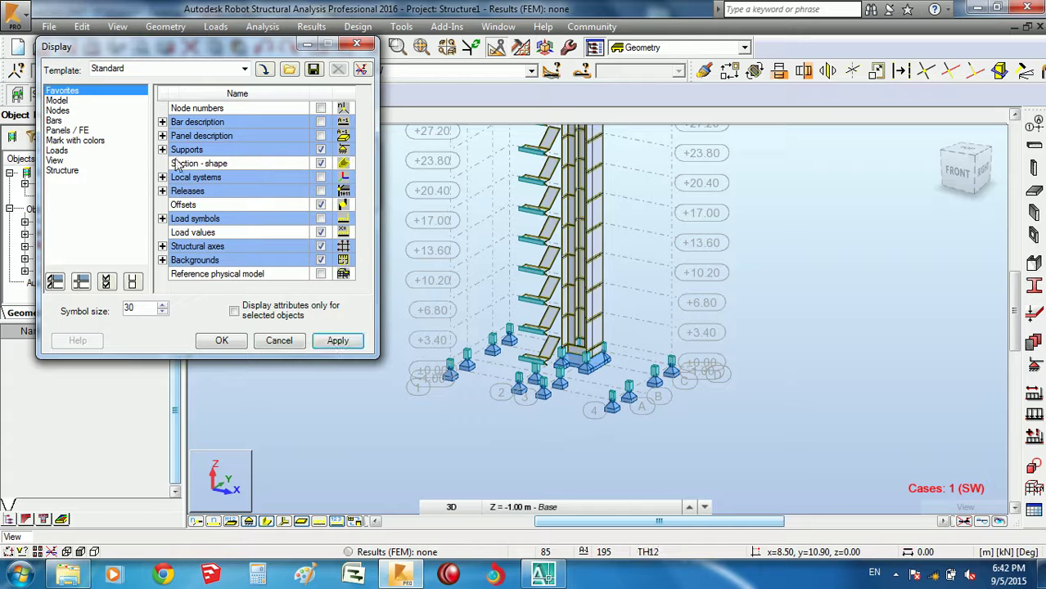
pyautogui.click(55, 121)
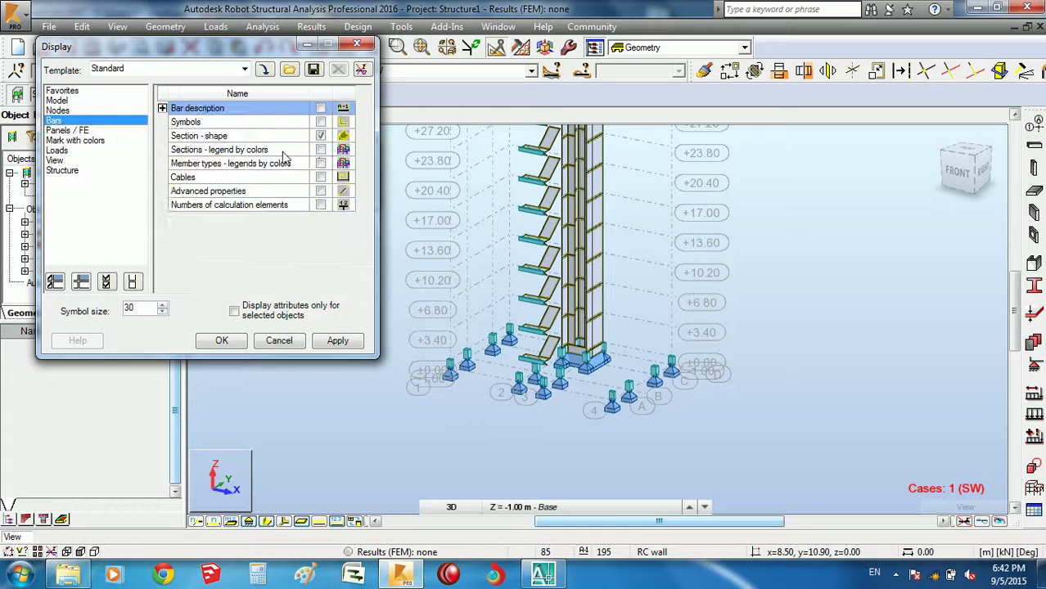
pyautogui.click(320, 149)
pyautogui.click(320, 163)
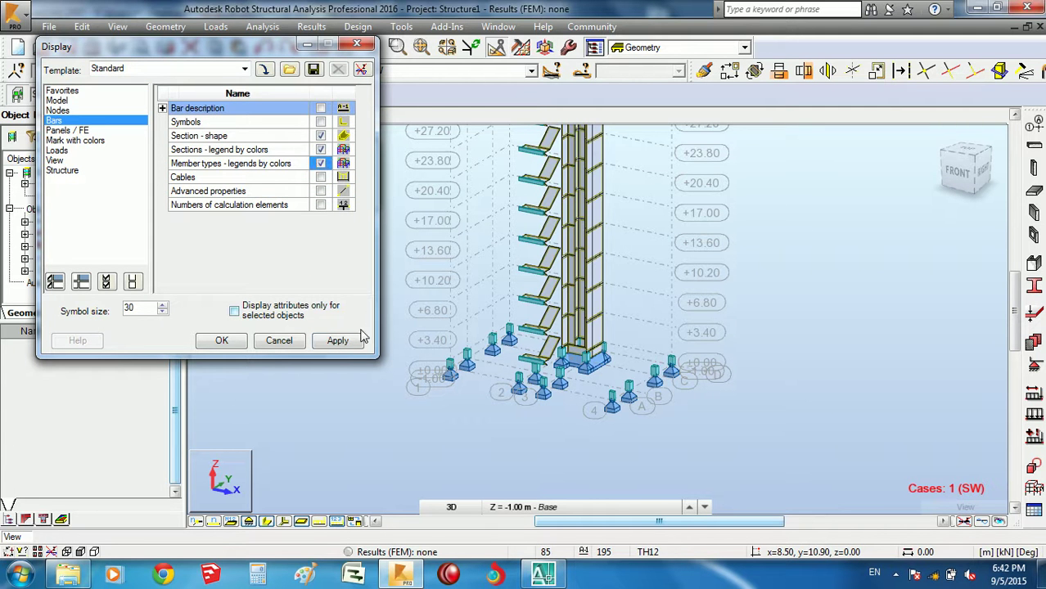
pyautogui.click(222, 341)
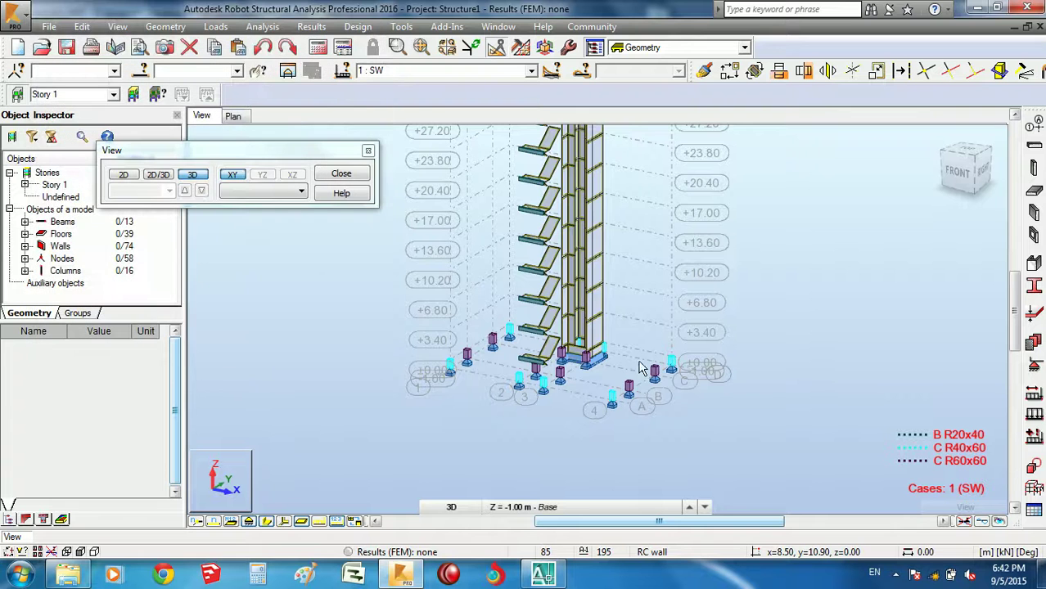
pyautogui.scroll(2, 709, 375)
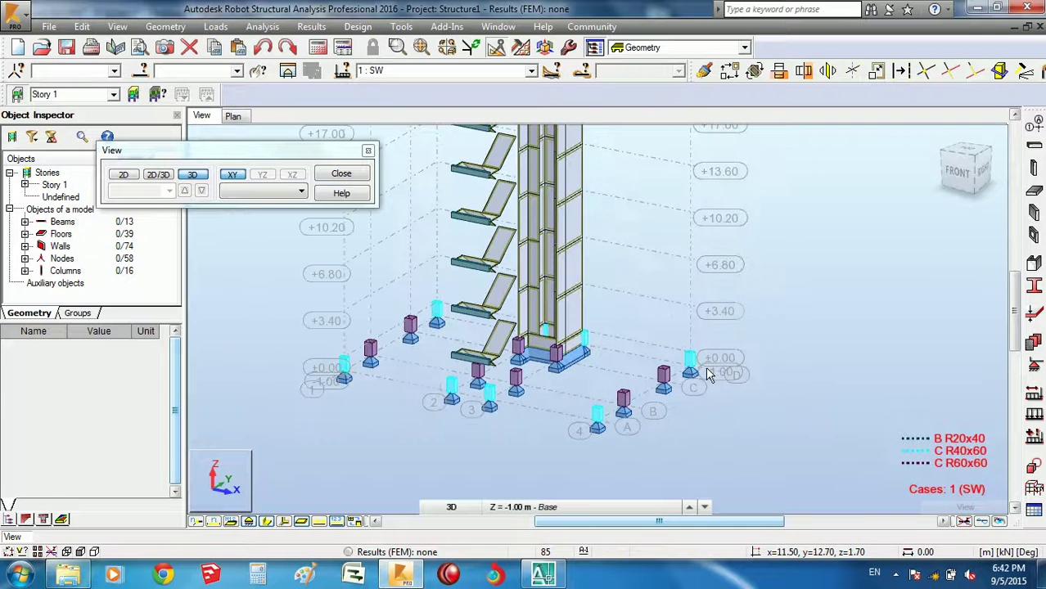
pyautogui.scroll(2, 699, 319)
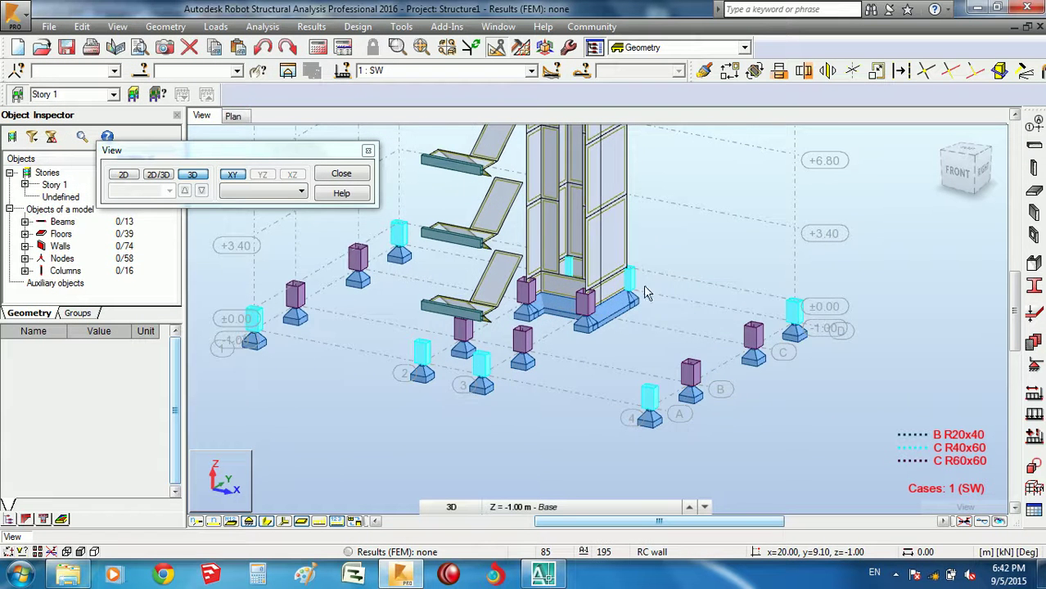
pyautogui.rightClick(691, 255)
pyautogui.click(689, 307)
pyautogui.moveTo(690, 306)
pyautogui.mouseDown()
pyautogui.moveTo(684, 320)
pyautogui.moveTo(705, 311)
pyautogui.moveTo(778, 327)
pyautogui.moveTo(768, 325)
pyautogui.mouseUp()
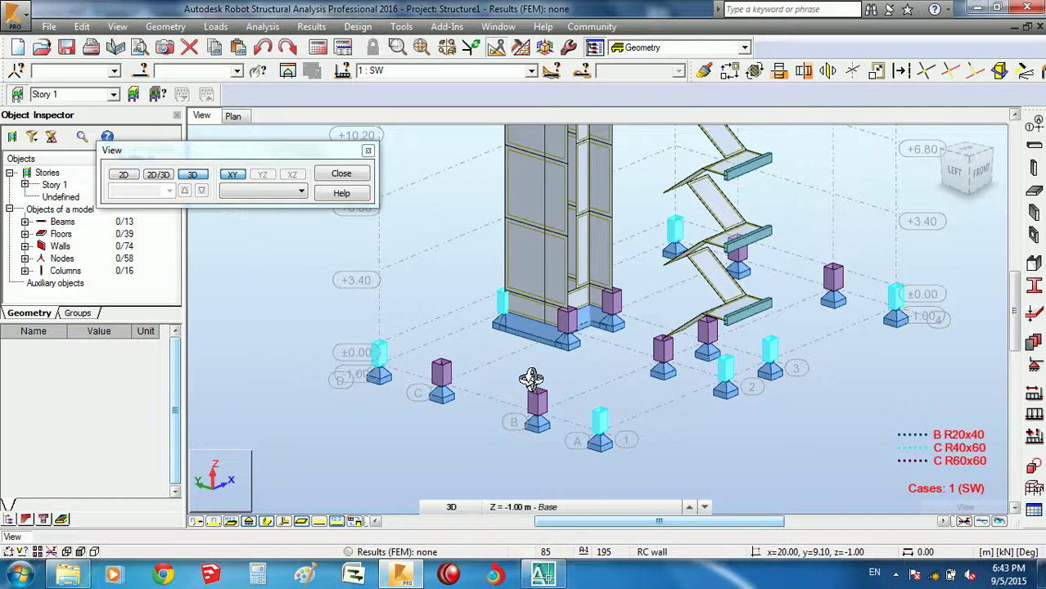
pyautogui.keyDown('shift'); pyautogui.moveTo(530, 379); pyautogui.dragTo(624, 381, button='middle'); pyautogui.keyUp('shift')
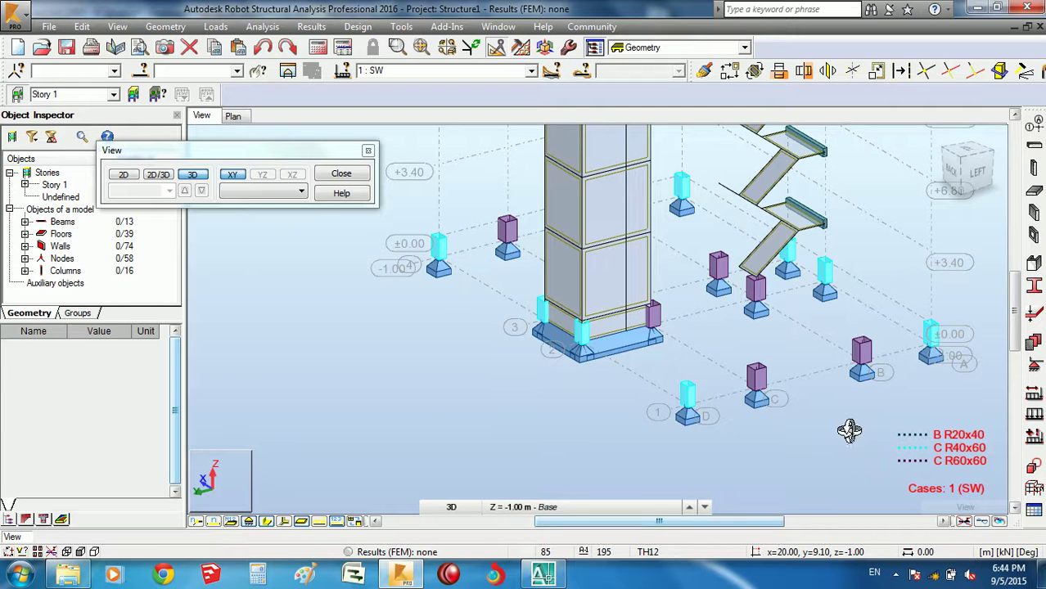
pyautogui.moveTo(816, 436); pyautogui.dragTo(691, 434)
pyautogui.moveTo(759, 455)
pyautogui.mouseDown()
pyautogui.moveTo(810, 404)
pyautogui.moveTo(707, 374)
pyautogui.moveTo(727, 411)
pyautogui.moveTo(691, 367)
pyautogui.mouseUp()
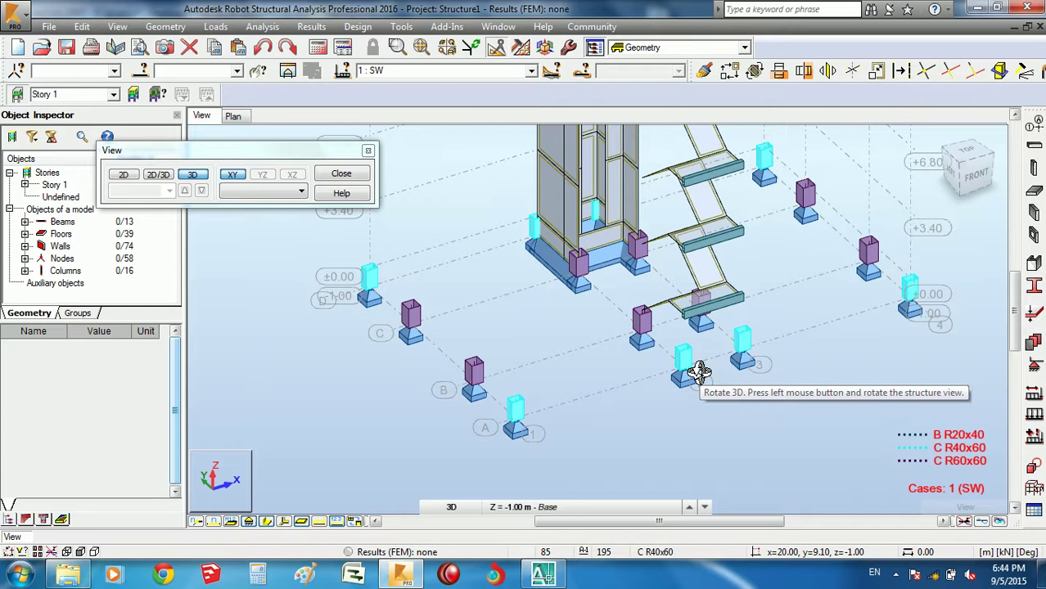
# Bring the AutoCAD floor plan forward and frame grids 1–4 and A–B around the stair core.
pyautogui.click(543, 574)
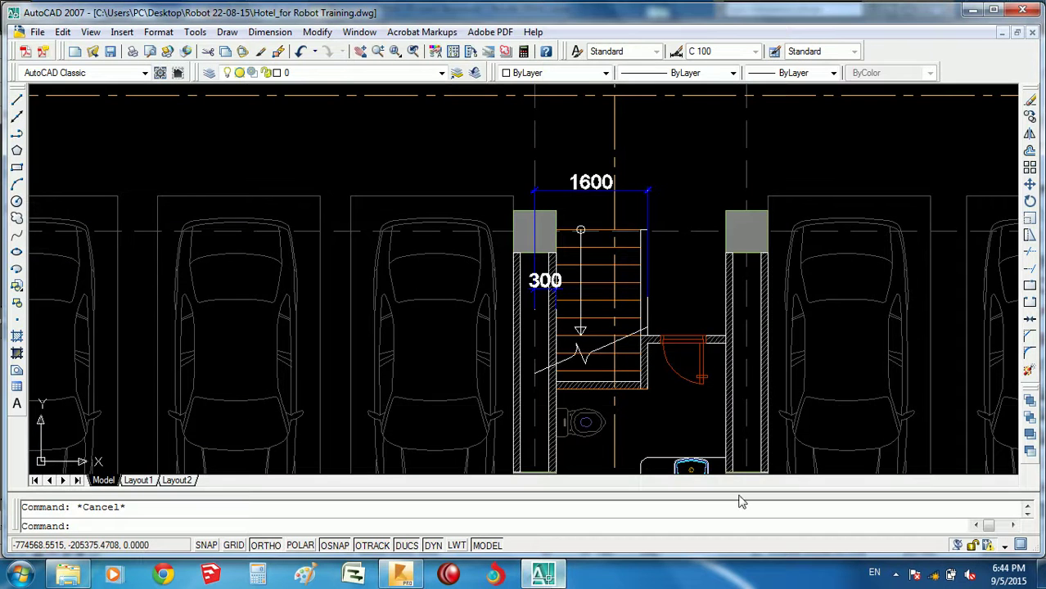
pyautogui.scroll(-3, 584, 296)
pyautogui.scroll(-2, 584, 296)
pyautogui.scroll(3, 585, 296)
pyautogui.scroll(-1, 635, 344)
pyautogui.scroll(1, 573, 295)
pyautogui.scroll(1, 533, 247)
pyautogui.scroll(1, 536, 422)
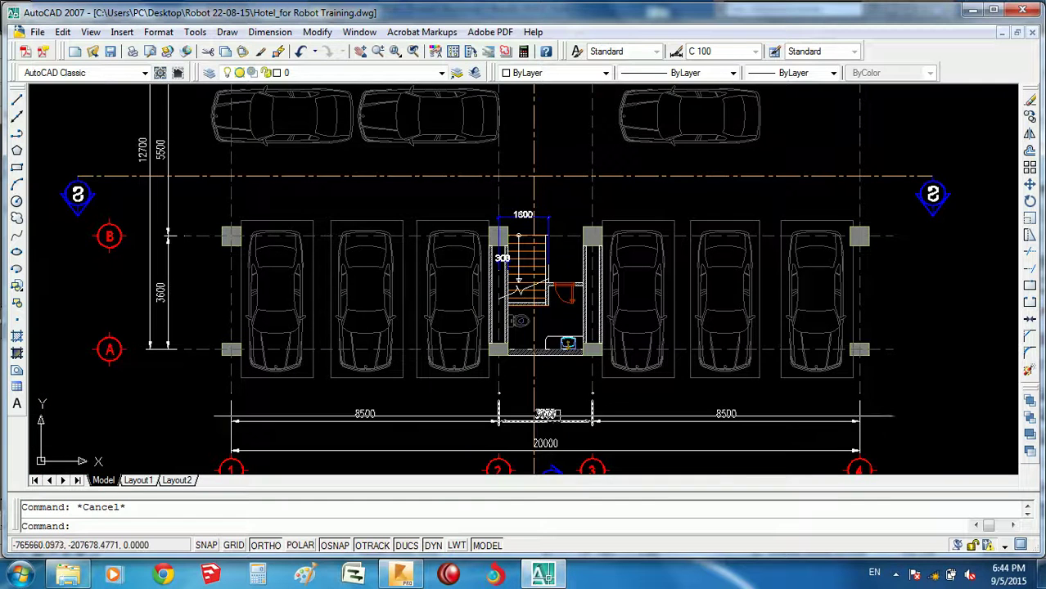
pyautogui.moveTo(632, 400); pyautogui.dragTo(611, 381, button='middle')
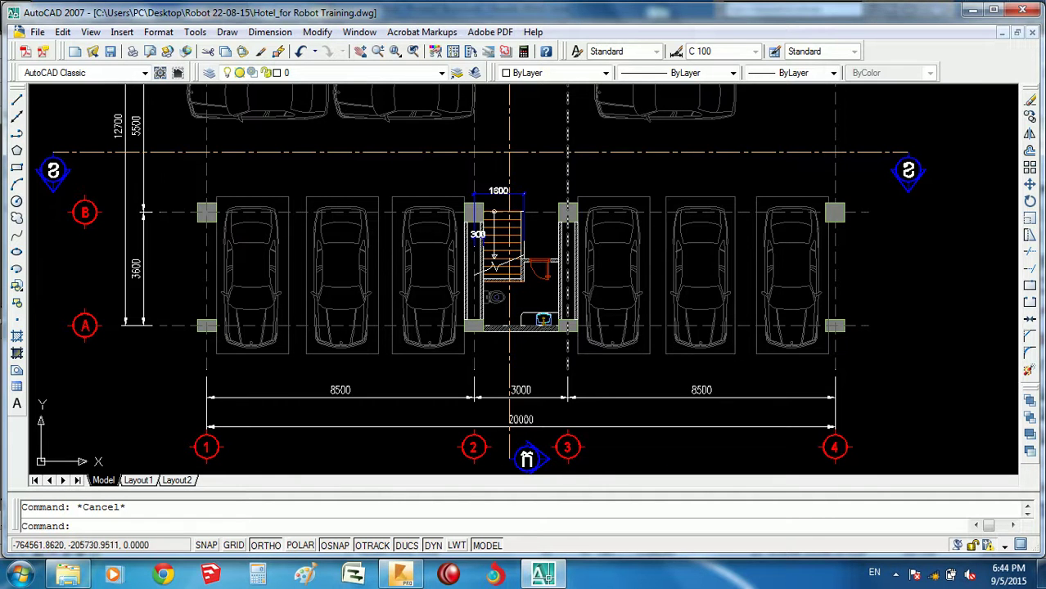
pyautogui.click(399, 576)
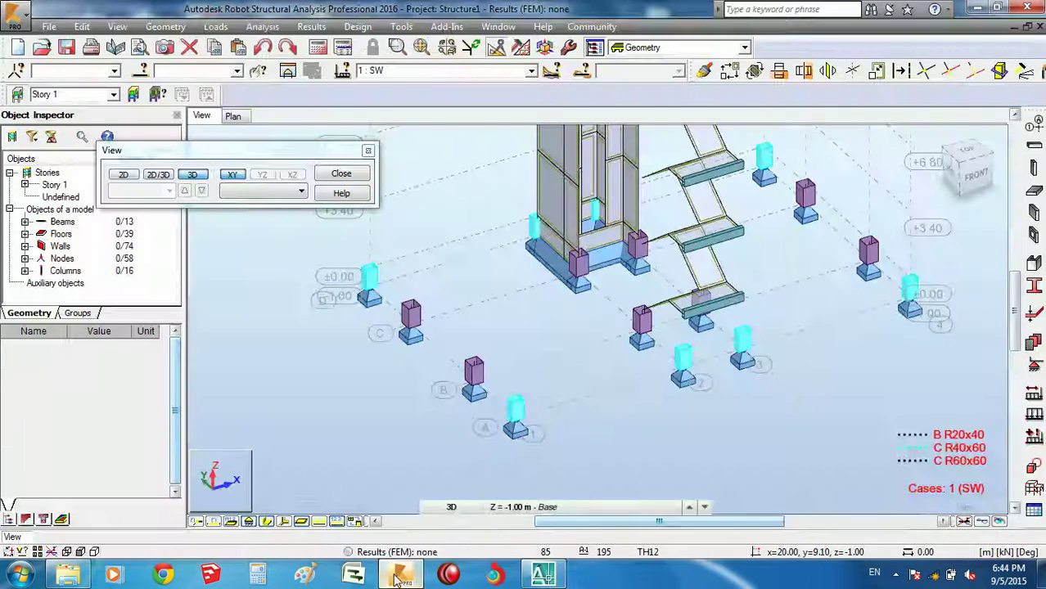
pyautogui.moveTo(345, 371)
pyautogui.mouseDown()
pyautogui.moveTo(525, 388)
pyautogui.moveTo(483, 392)
pyautogui.moveTo(521, 407)
pyautogui.mouseUp()
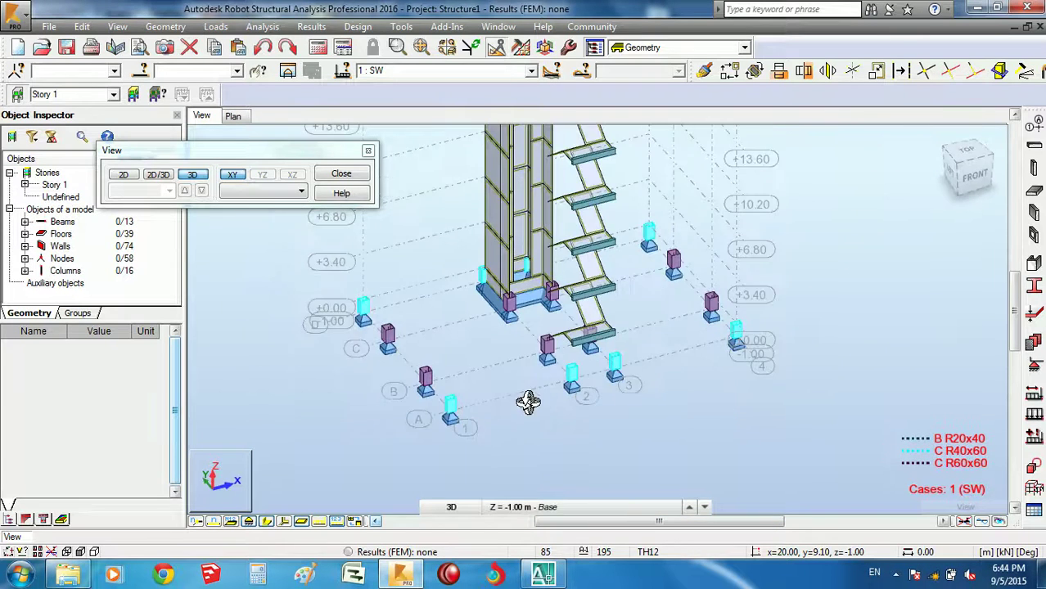
pyautogui.rightClick(458, 342)
pyautogui.click(458, 342)
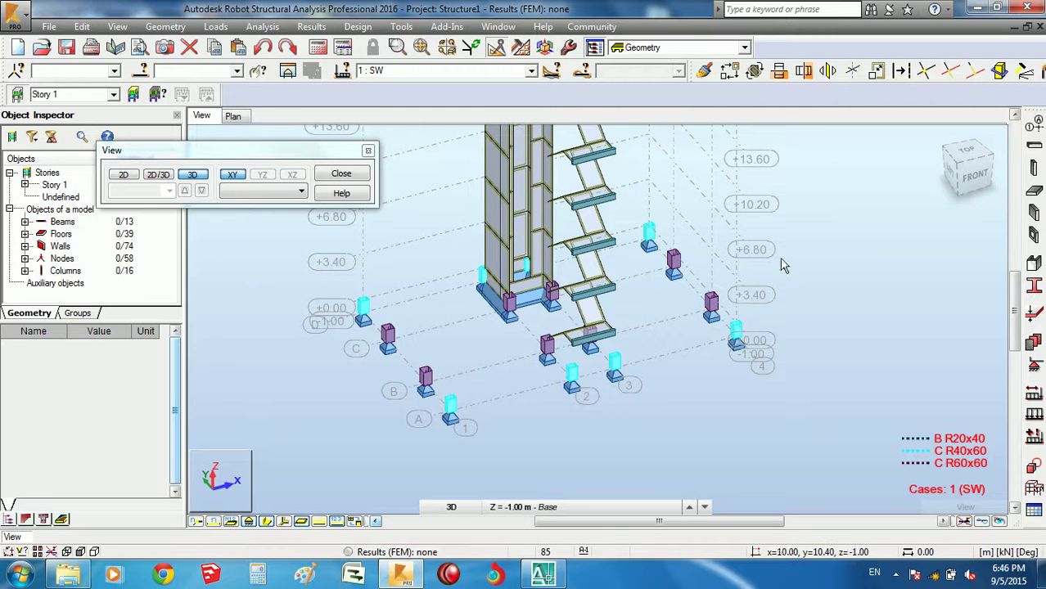
pyautogui.rightClick(683, 263)
pyautogui.click(786, 322)
pyautogui.moveTo(644, 355)
pyautogui.mouseDown()
pyautogui.moveTo(546, 323)
pyautogui.moveTo(622, 339)
pyautogui.moveTo(649, 333)
pyautogui.moveTo(635, 334)
pyautogui.moveTo(643, 308)
pyautogui.mouseUp()
pyautogui.rightClick(686, 257)
pyautogui.click(692, 262)
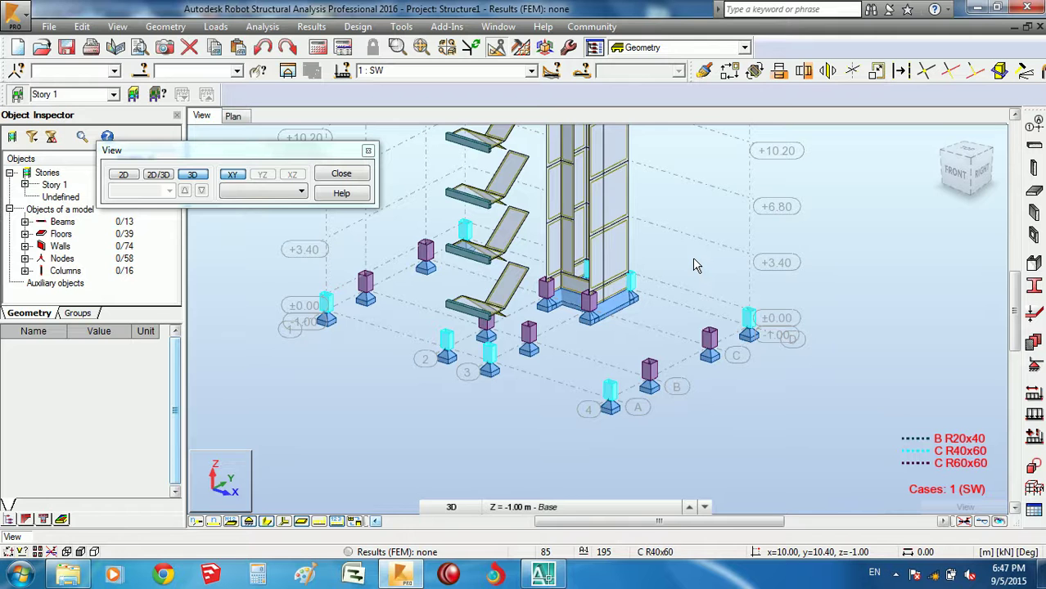
# Assign the C R40x60 section to the two core base columns, including column 184.
pyautogui.rightClick(730, 223)
pyautogui.click(825, 231)
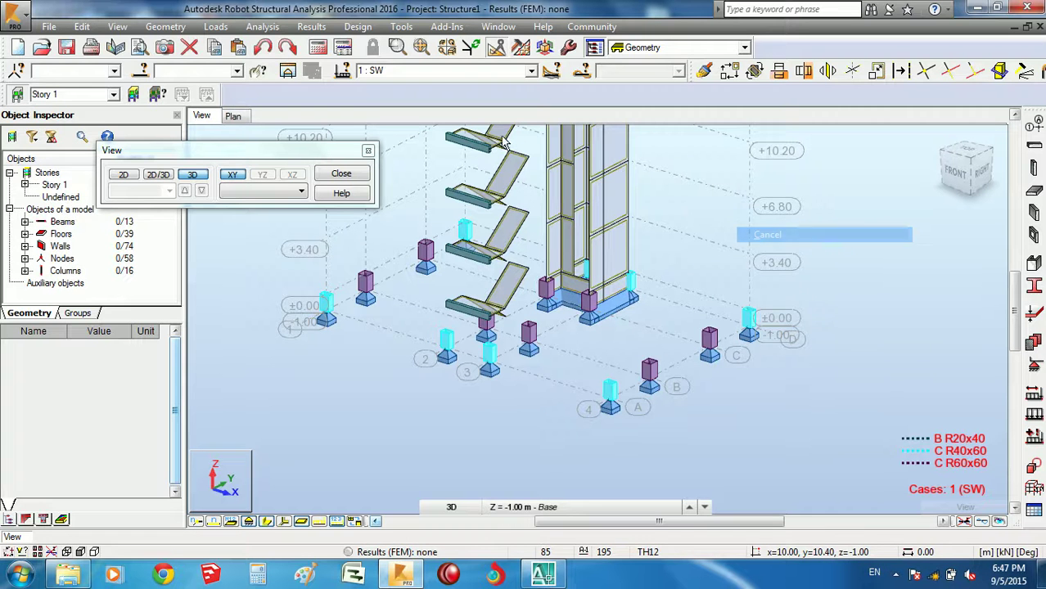
pyautogui.click(165, 26)
pyautogui.moveTo(176, 311)
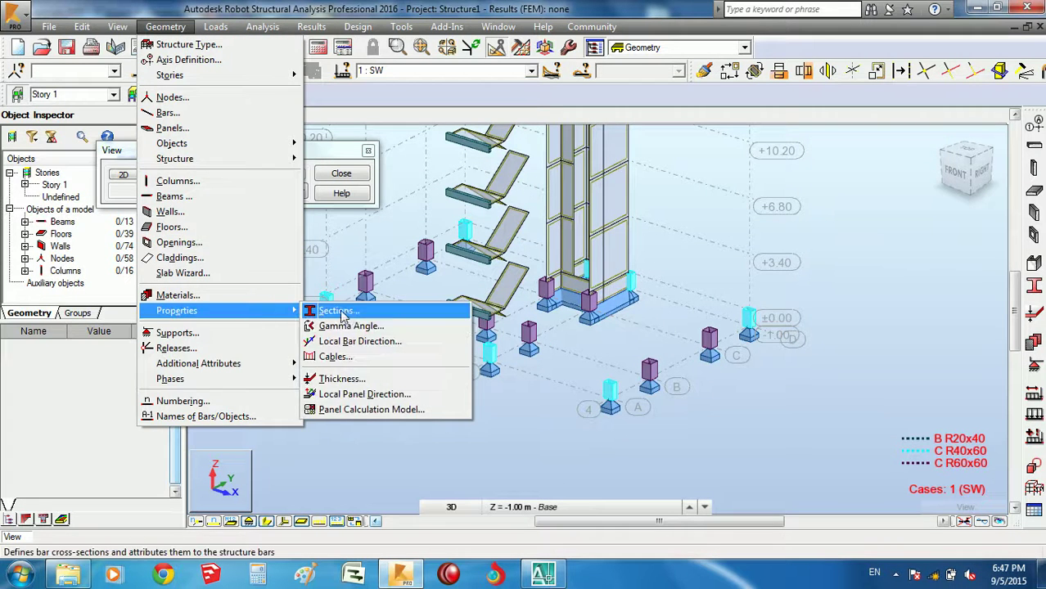
pyautogui.click(341, 314)
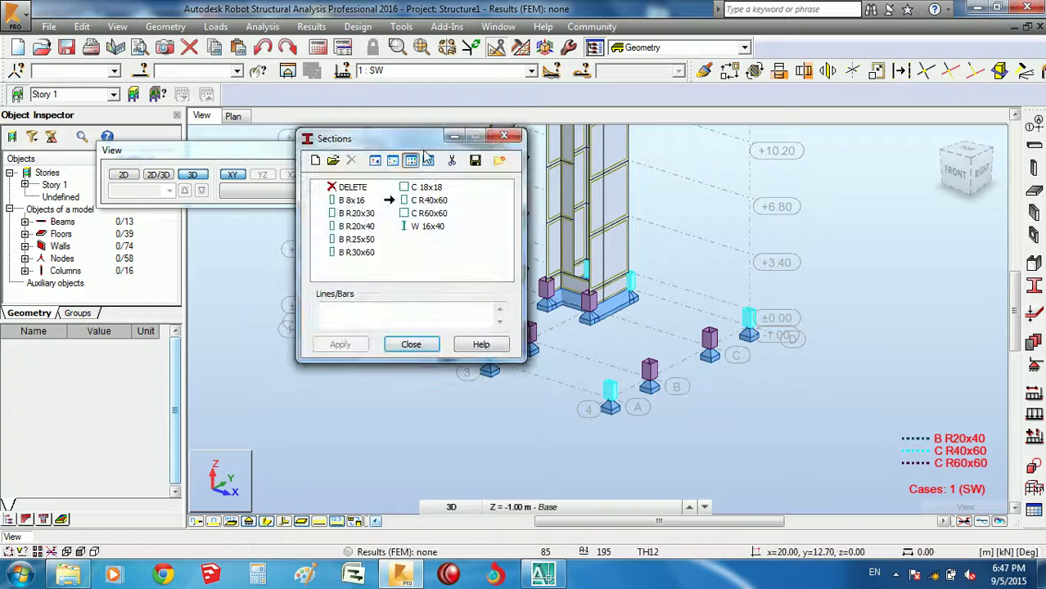
pyautogui.moveTo(424, 139); pyautogui.dragTo(344, 181)
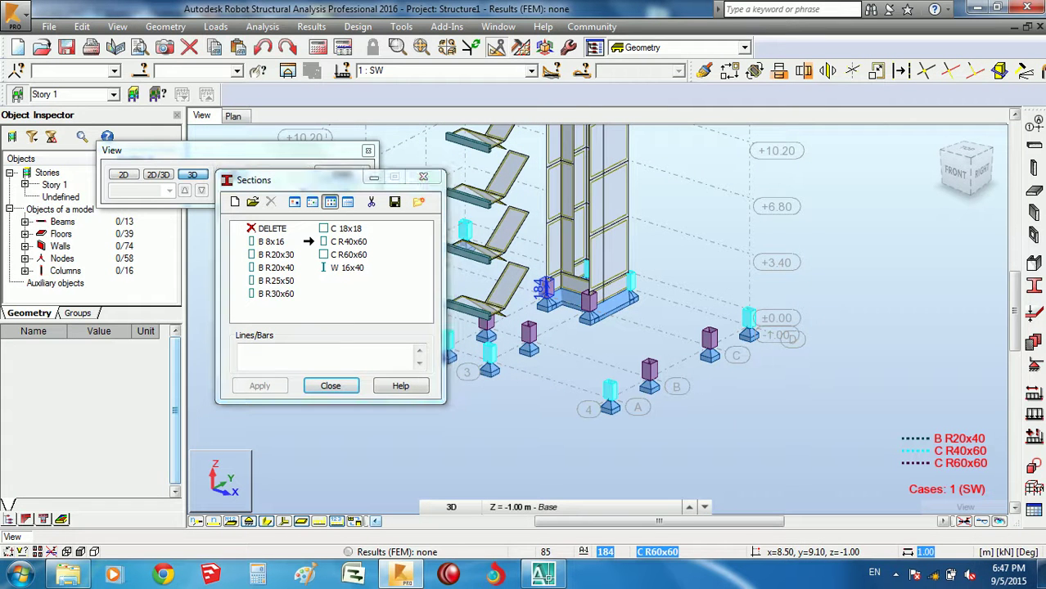
pyautogui.click(542, 289)
pyautogui.click(585, 301)
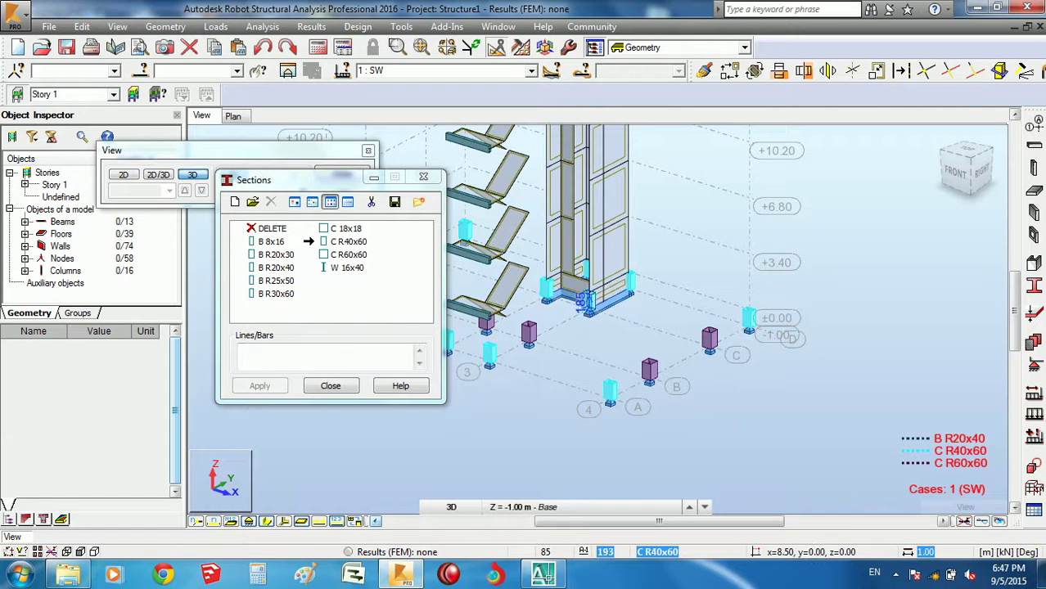
pyautogui.click(332, 385)
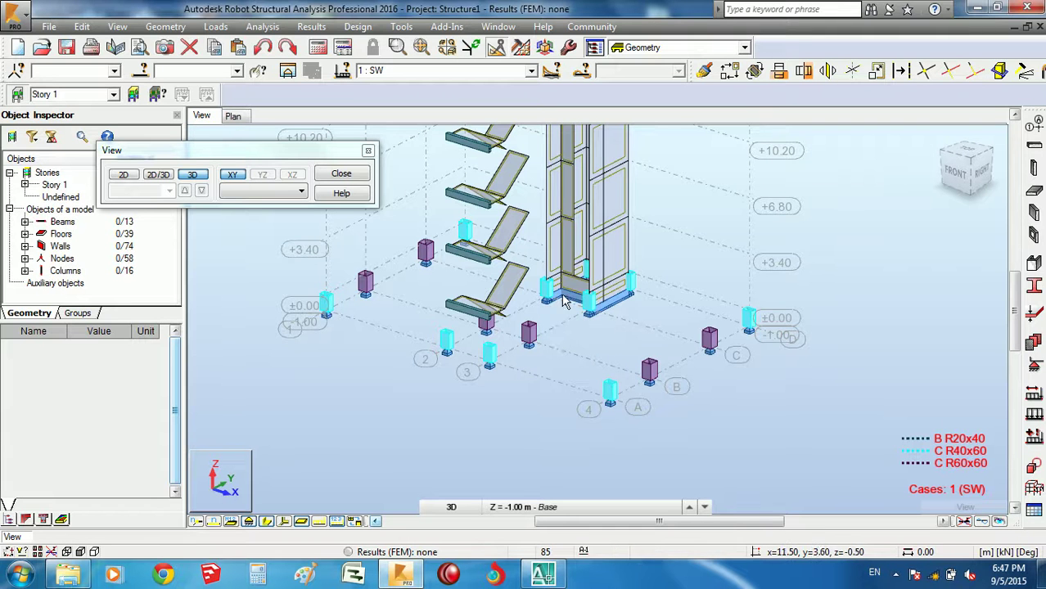
pyautogui.scroll(3, 590, 299)
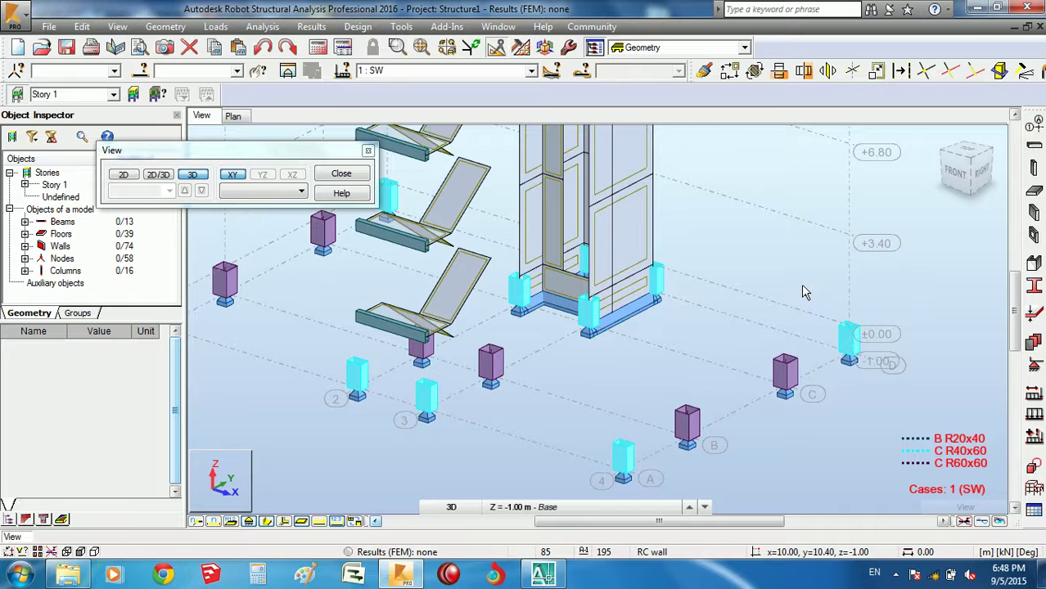
pyautogui.click(165, 27)
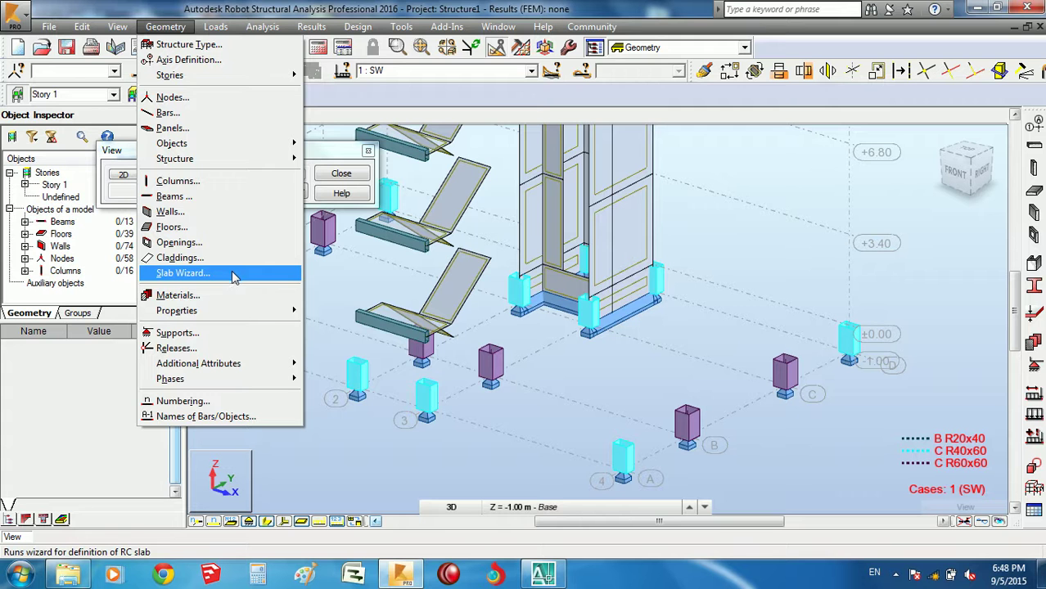
pyautogui.moveTo(166, 26)
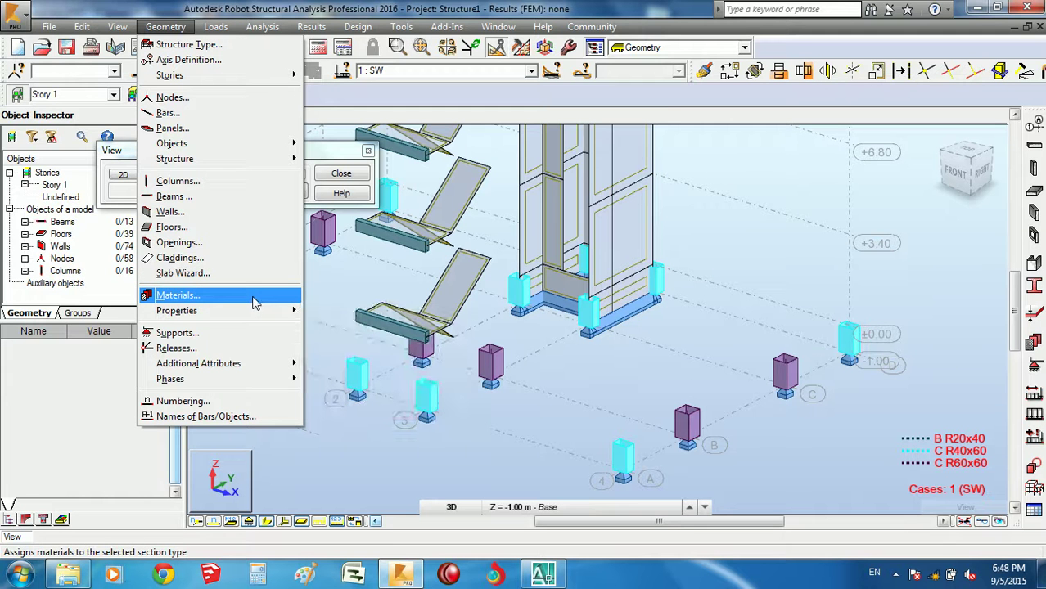
pyautogui.click(82, 26)
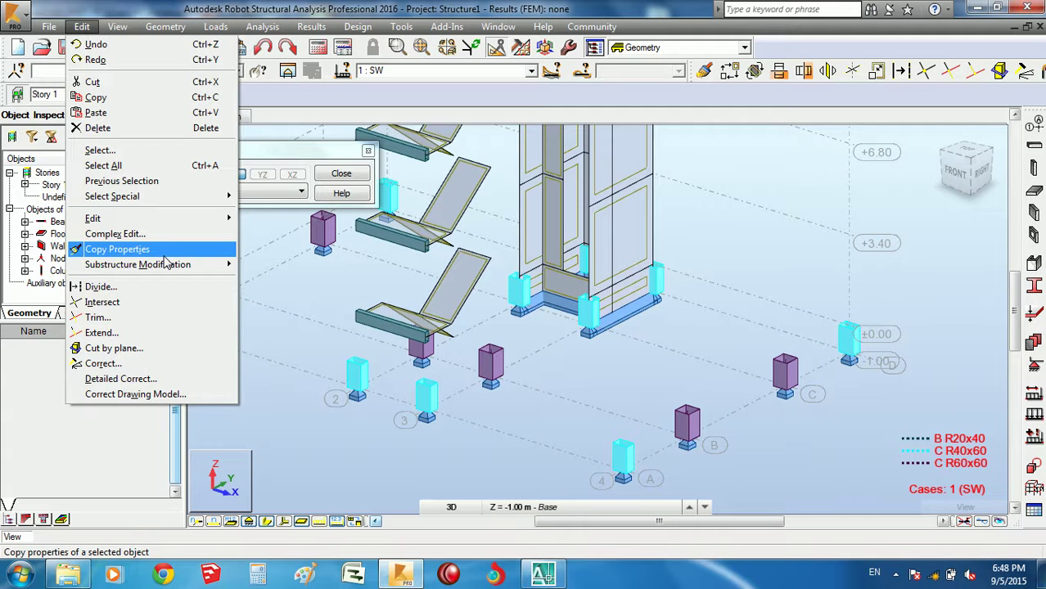
# Select all C R60x60 columns by section, orbit to inspect them, then clear the selection.
pyautogui.click(336, 315)
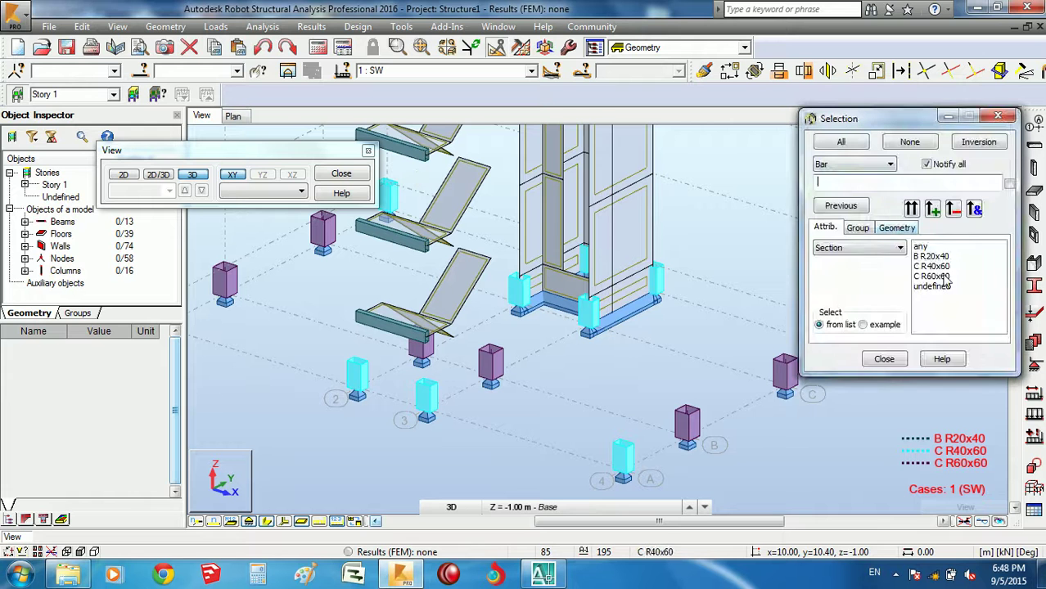
pyautogui.click(947, 277)
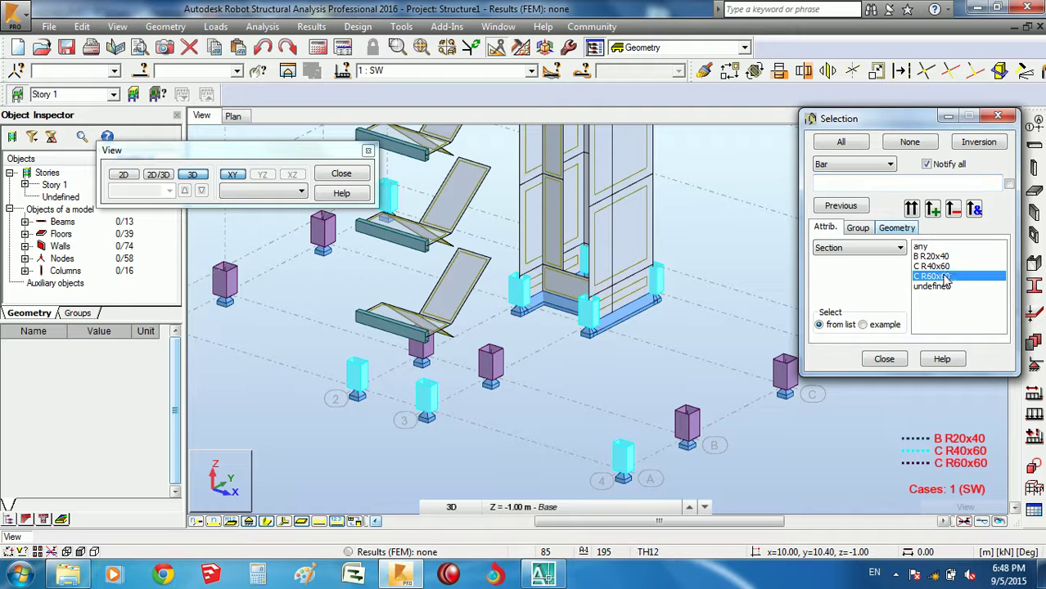
pyautogui.click(910, 210)
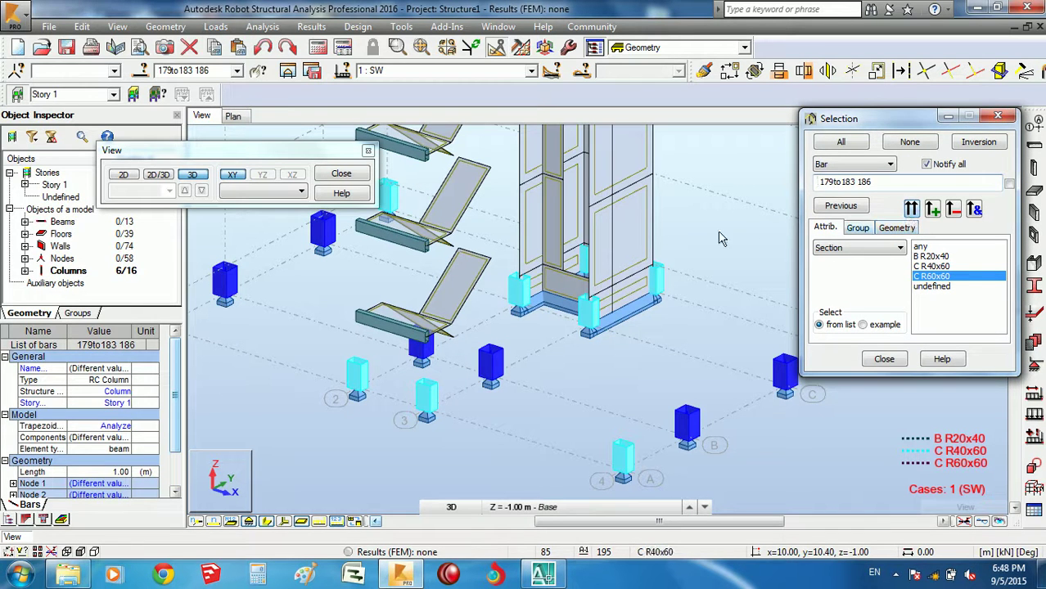
pyautogui.keyDown('shift'); pyautogui.moveTo(757, 229); pyautogui.dragTo(676, 249, button='middle'); pyautogui.keyUp('shift')
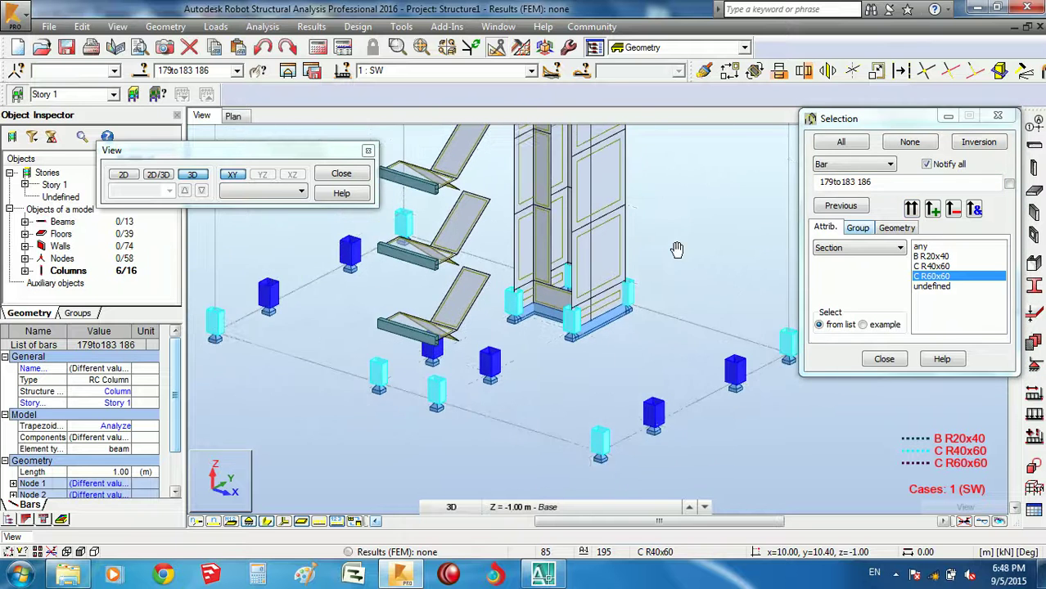
pyautogui.click(686, 251)
pyautogui.rightClick(677, 253)
pyautogui.click(678, 257)
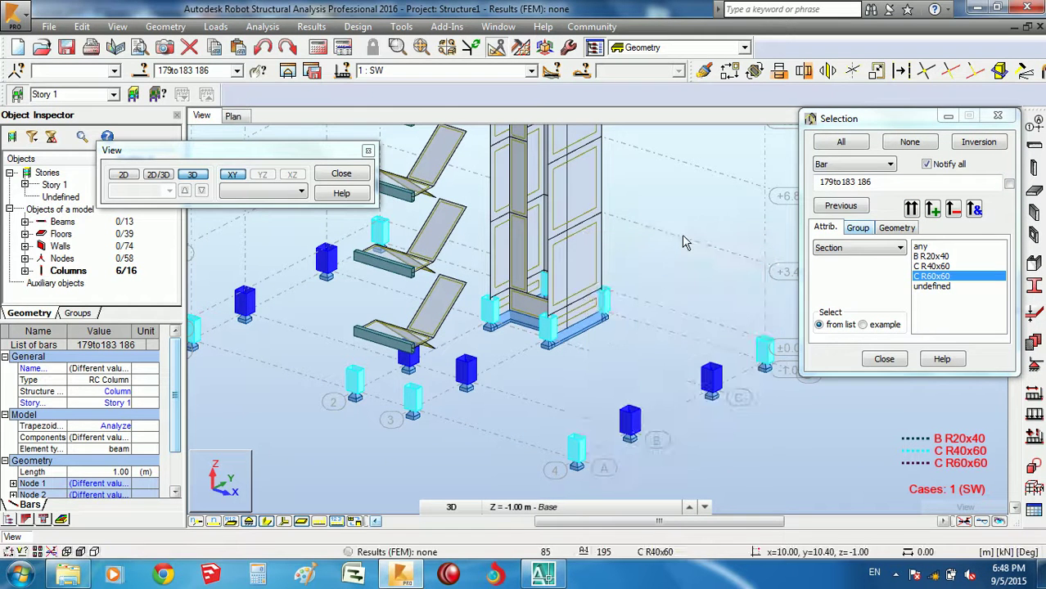
pyautogui.rightClick(678, 223)
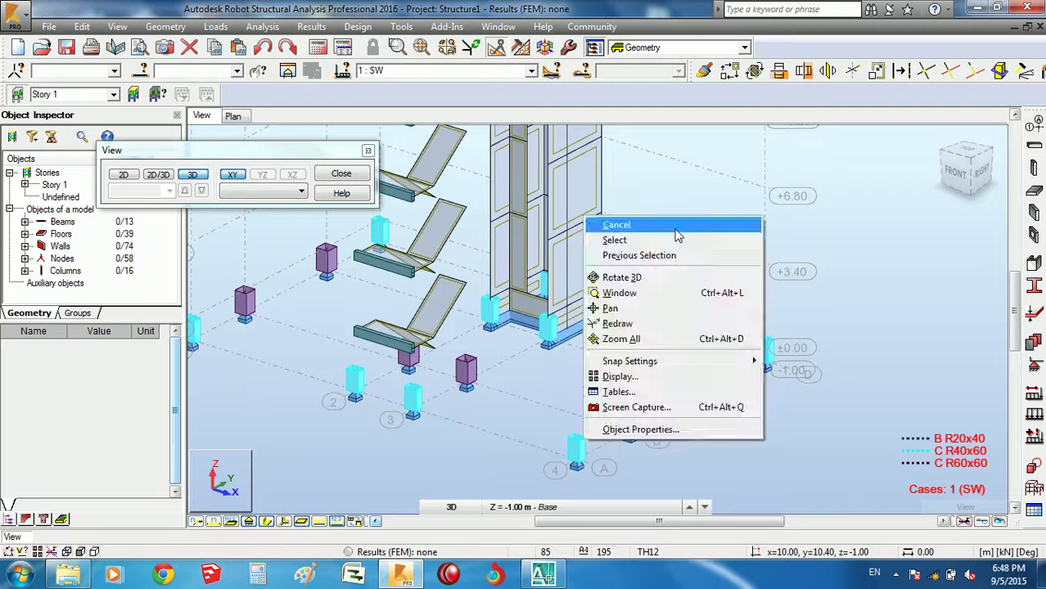
pyautogui.click(677, 238)
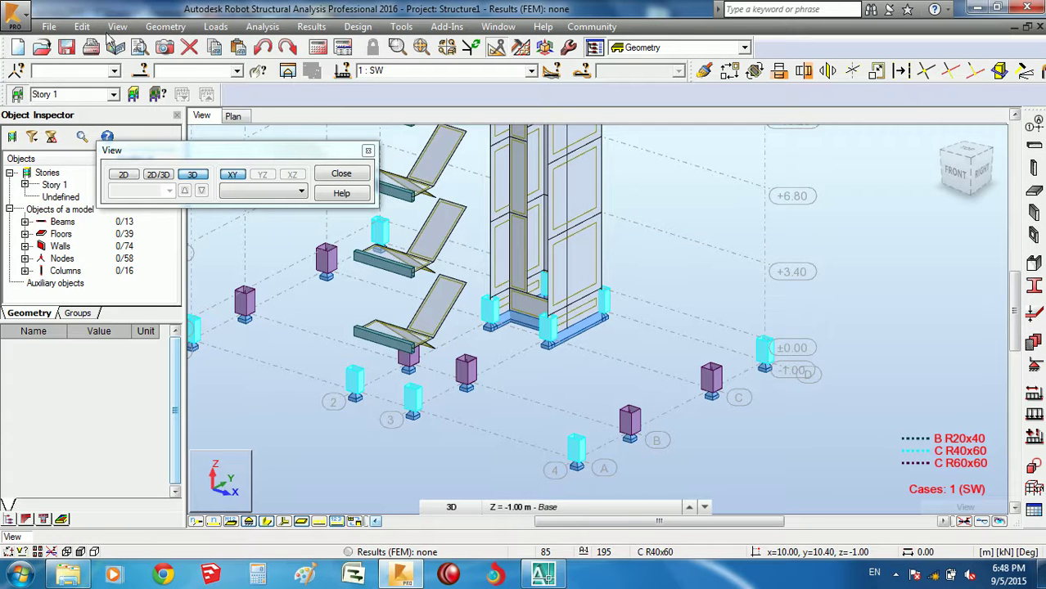
# Select the C R60x60 and then the C R40x60 columns by section attribute.
pyautogui.click(82, 26)
pyautogui.click(163, 248)
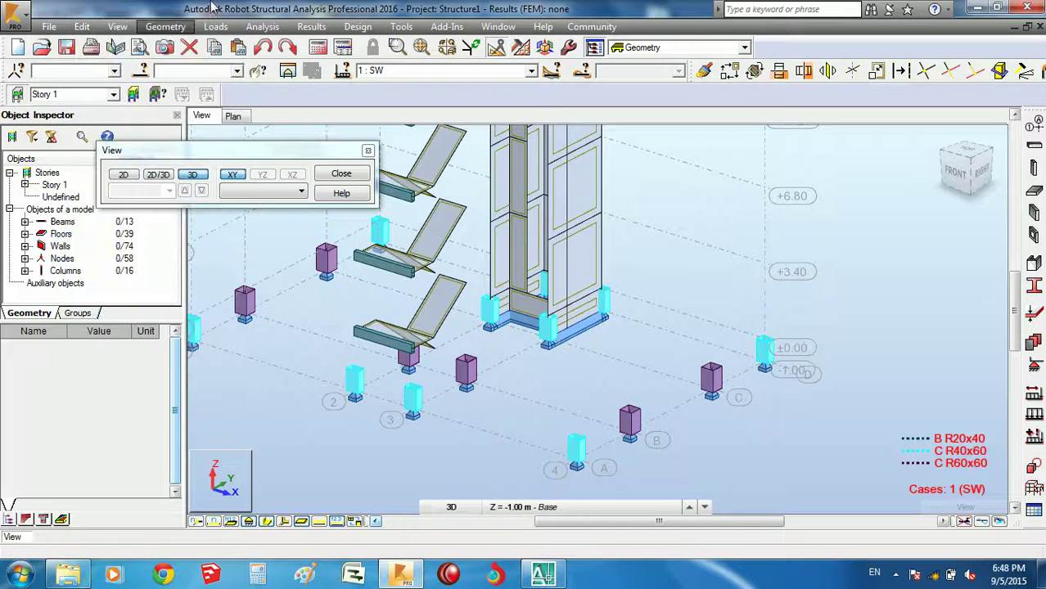
pyautogui.click(141, 71)
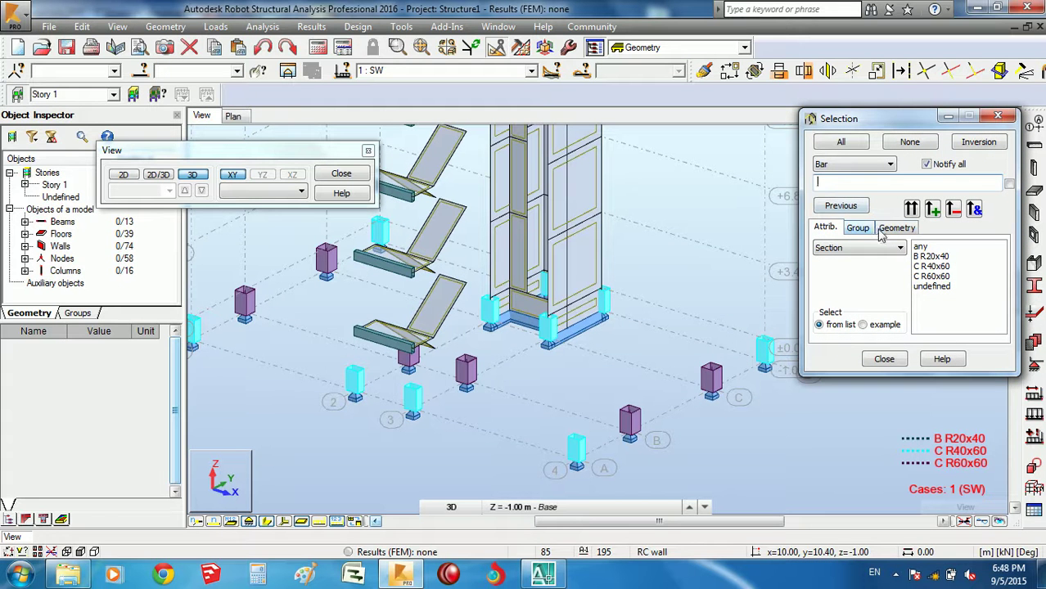
pyautogui.click(932, 276)
pyautogui.click(911, 210)
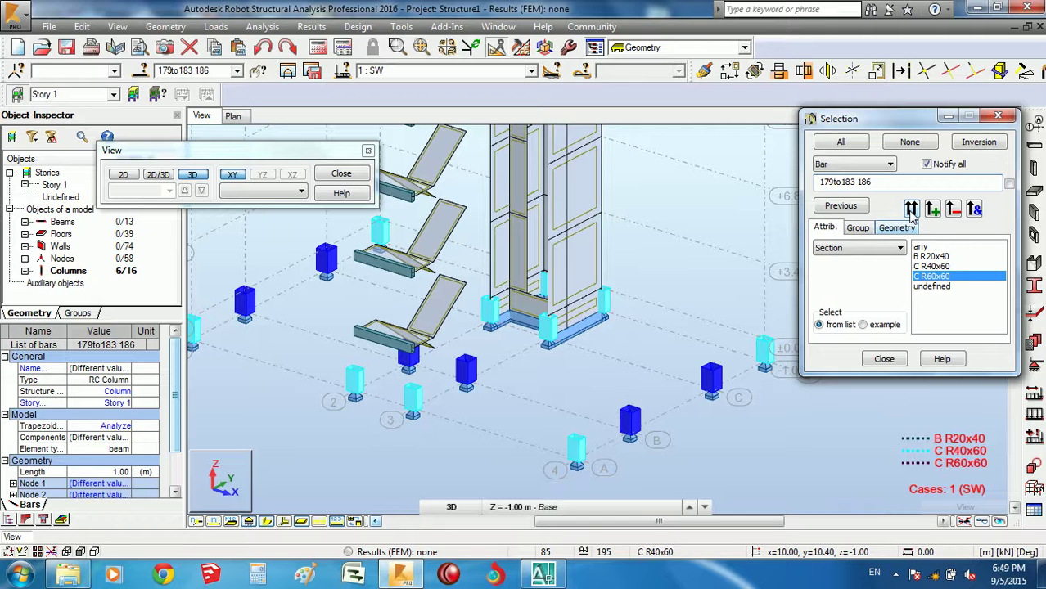
pyautogui.click(931, 266)
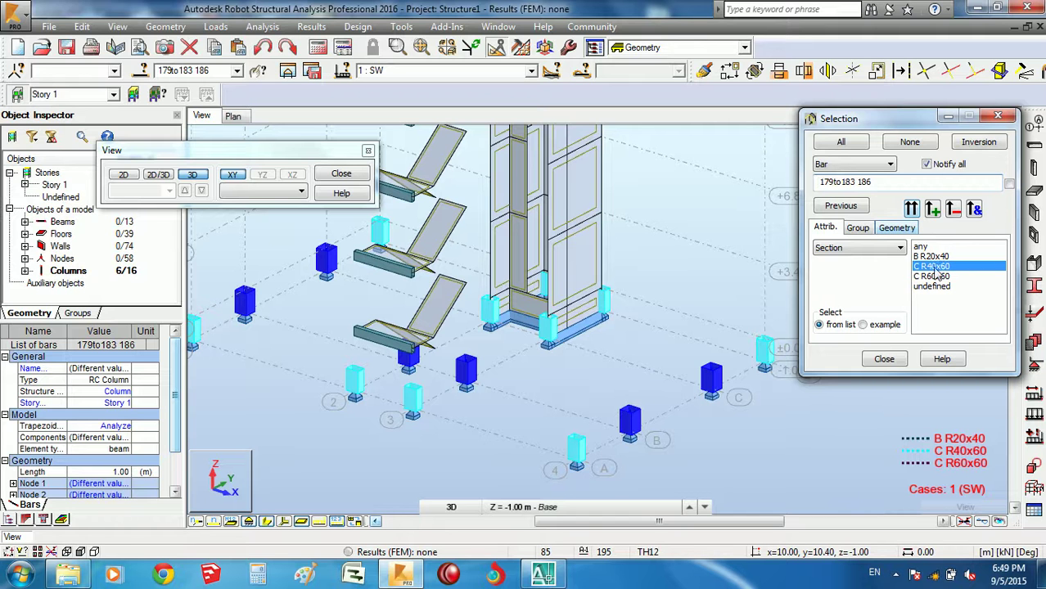
pyautogui.click(912, 210)
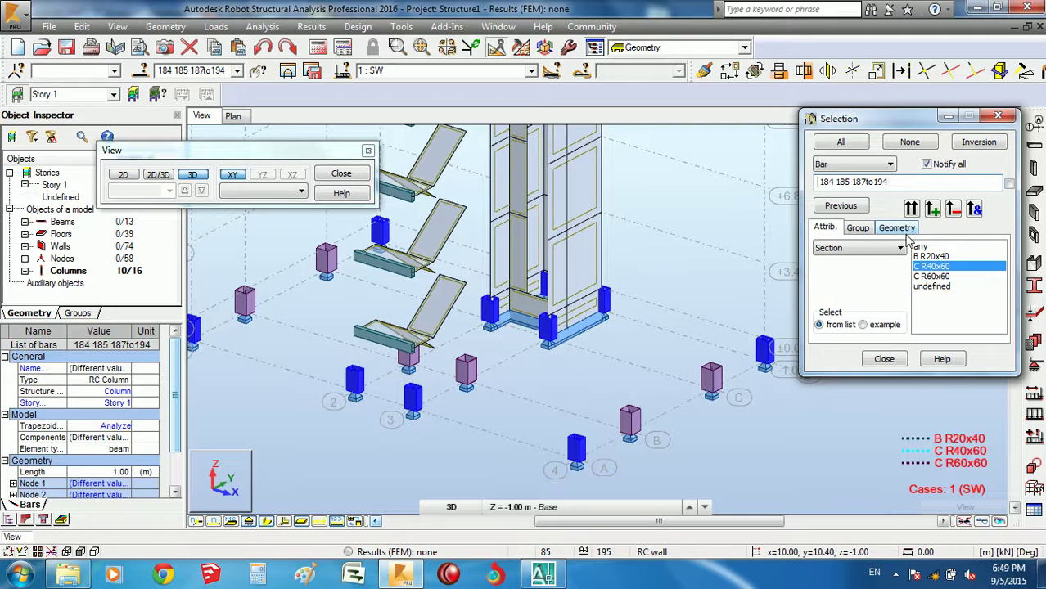
pyautogui.click(932, 210)
pyautogui.click(948, 268)
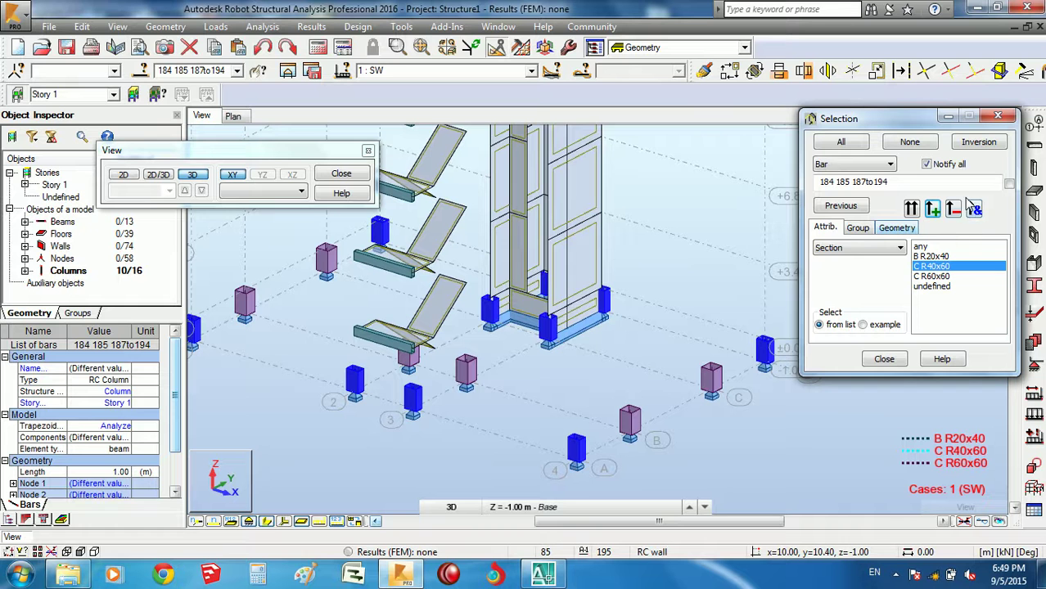
pyautogui.click(884, 358)
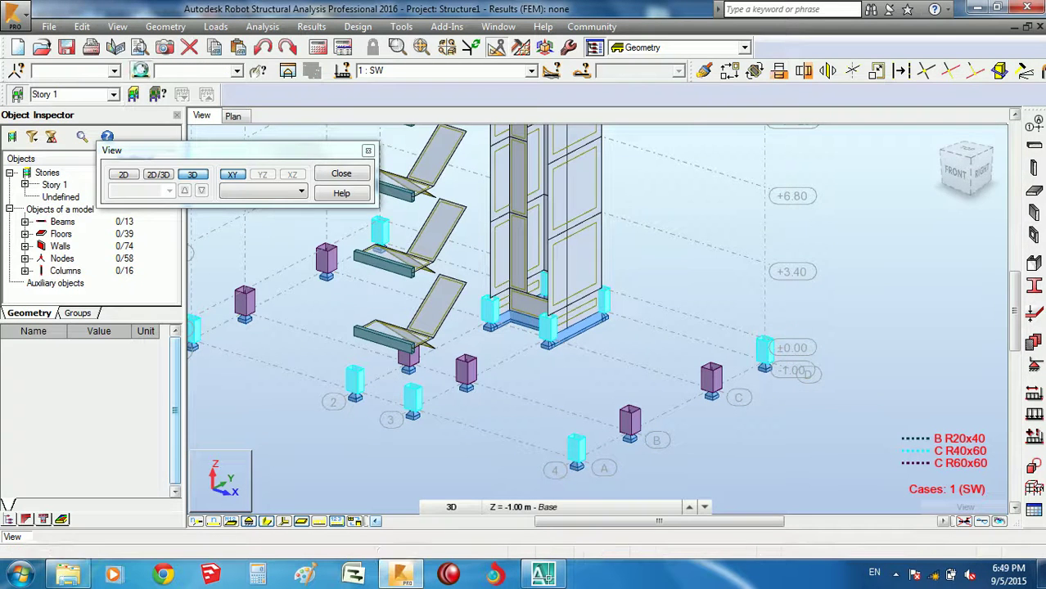
# Select the B R20x40 beams and C R60x60 columns by section.
pyautogui.click(143, 70)
pyautogui.click(933, 276)
pyautogui.keyDown('ctrl'); pyautogui.click(933, 256); pyautogui.keyUp('ctrl')
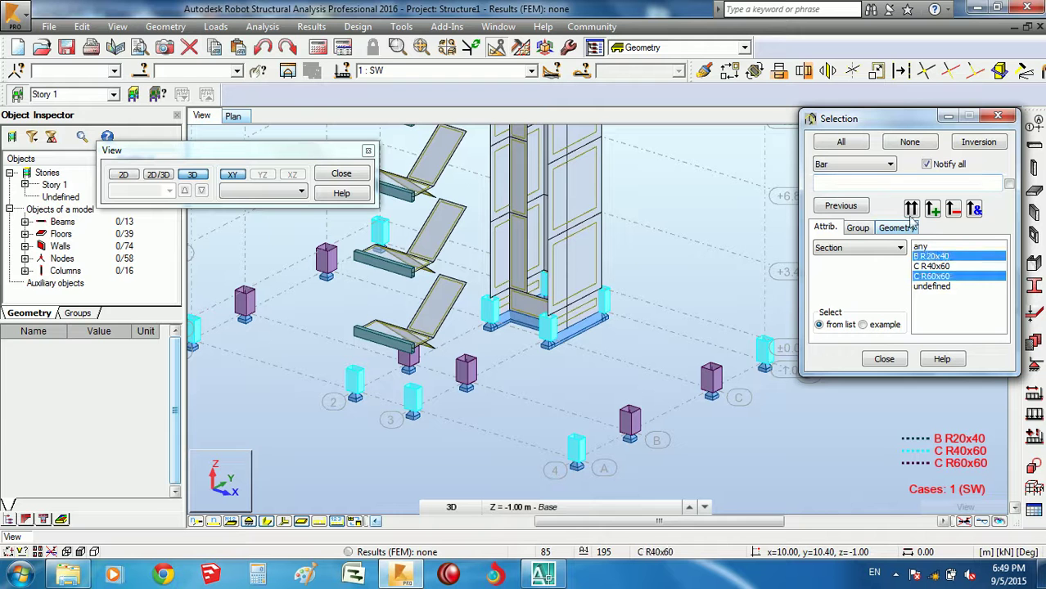
pyautogui.click(911, 209)
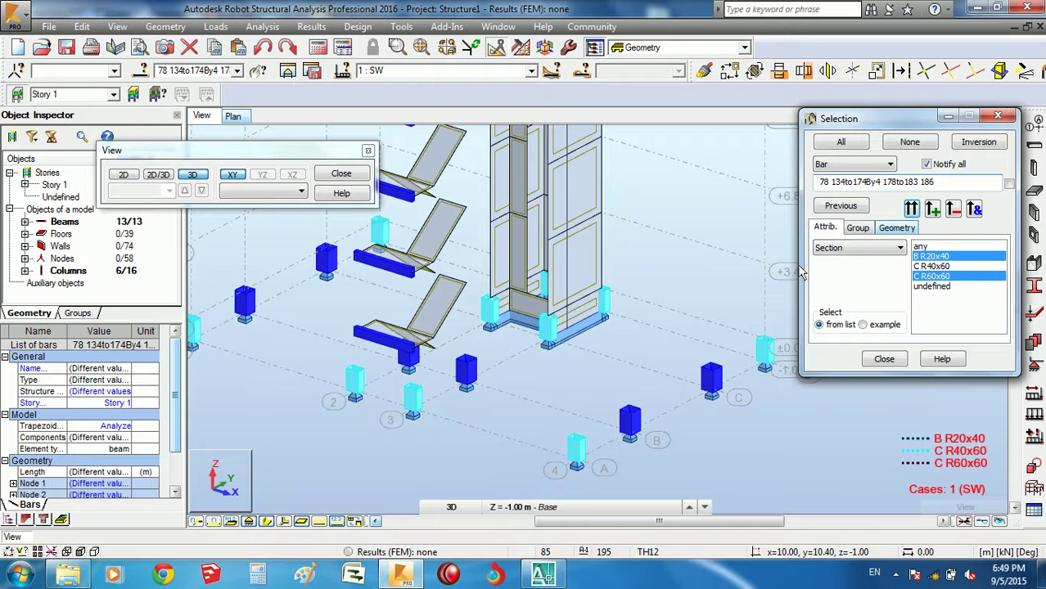
pyautogui.click(884, 360)
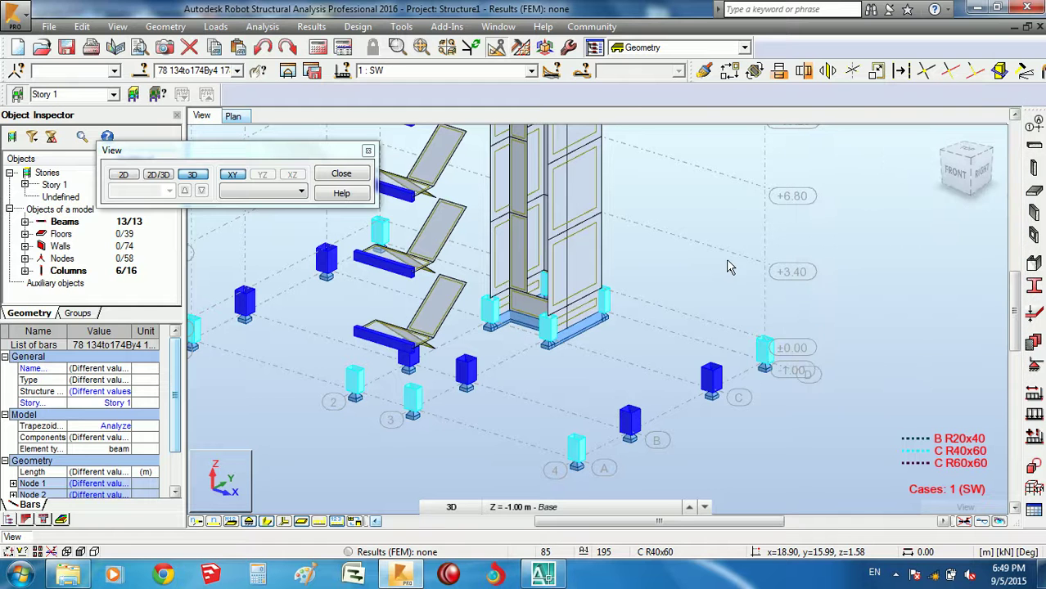
# Orbit the 3D model slightly.
pyautogui.rightClick(632, 258)
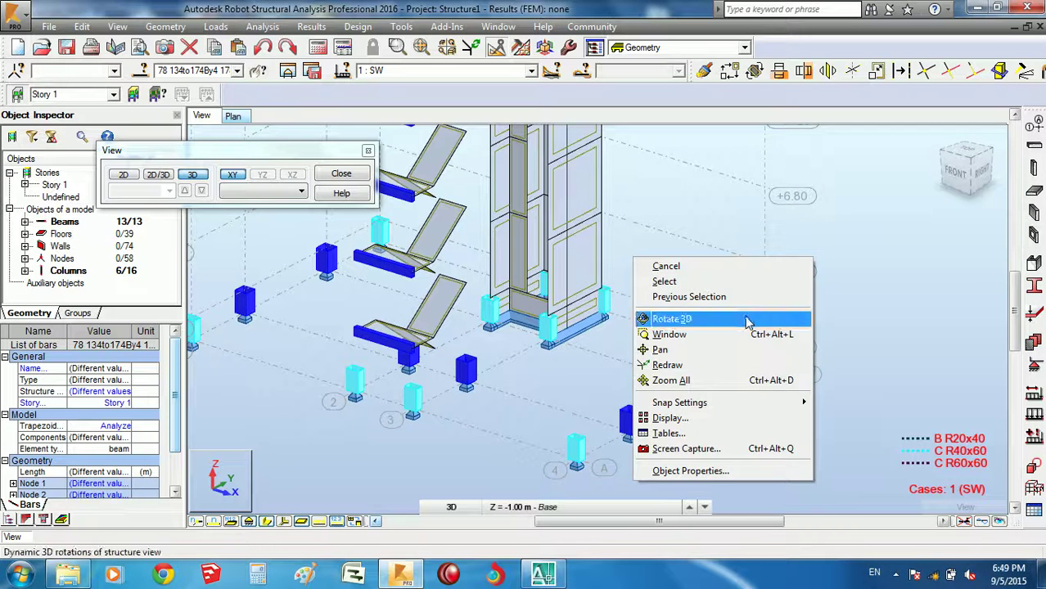
pyautogui.click(729, 318)
pyautogui.moveTo(729, 317); pyautogui.dragTo(753, 308)
pyautogui.rightClick(655, 229)
# Clear the selection and return to selection mode.
pyautogui.click(665, 244)
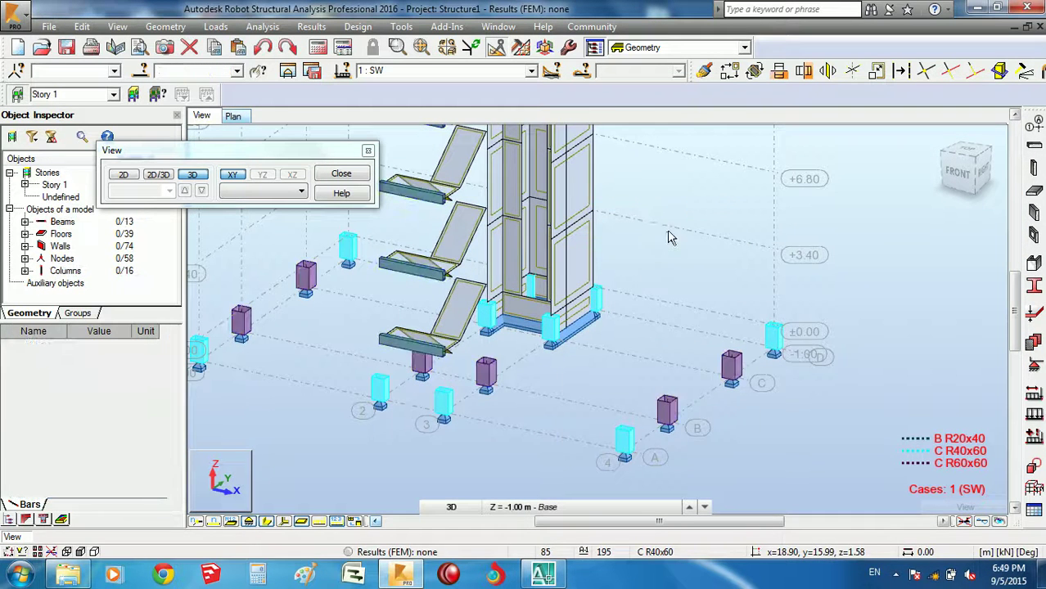
pyautogui.click(1034, 314)
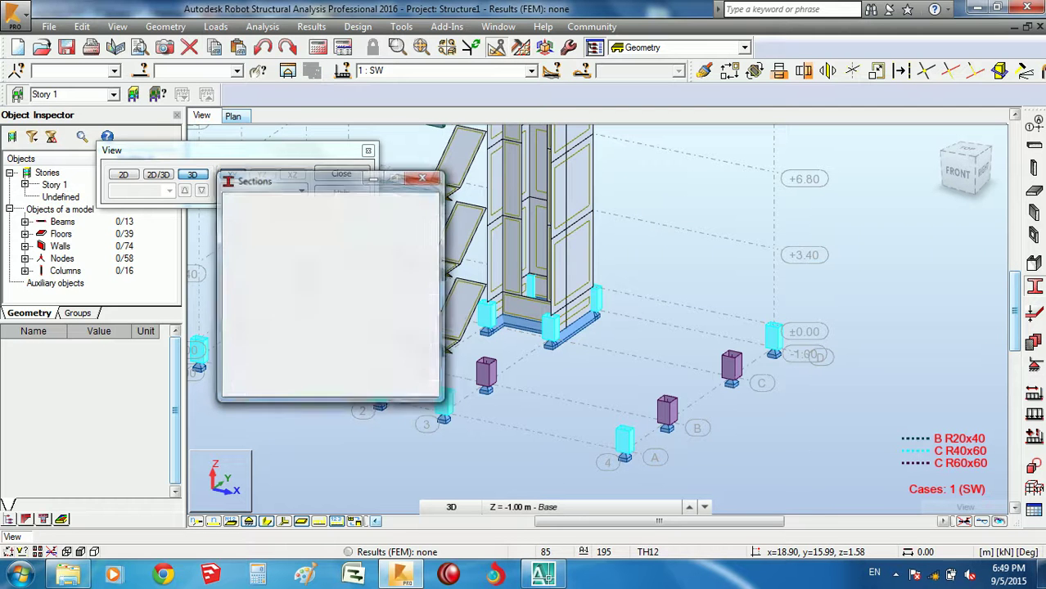
pyautogui.click(423, 178)
pyautogui.rightClick(670, 190)
pyautogui.click(682, 210)
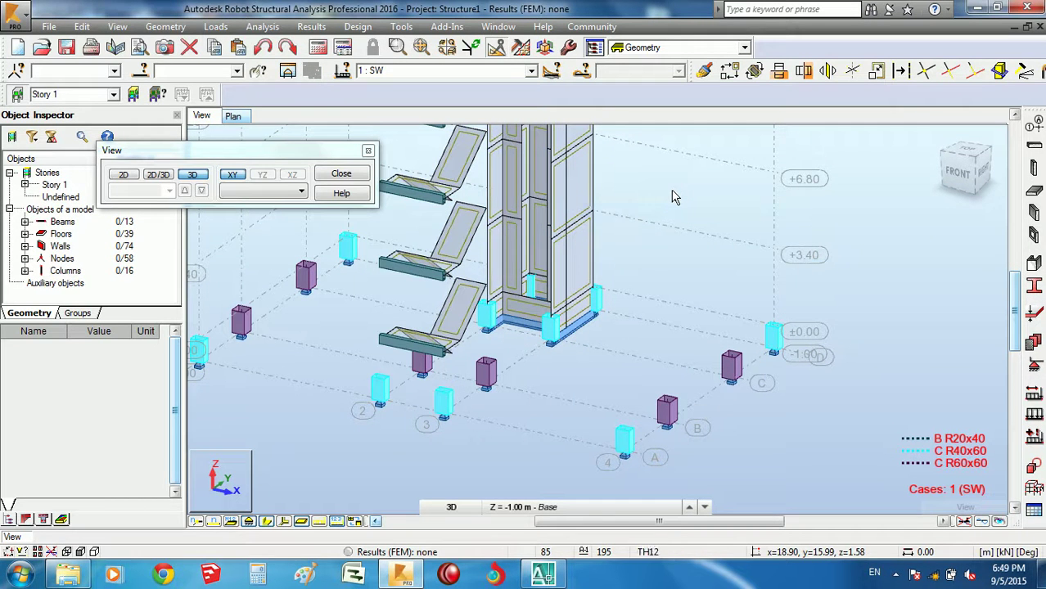
# Select the C R60x60 columns by attribute and assign them the C R60x60 section.
pyautogui.click(144, 71)
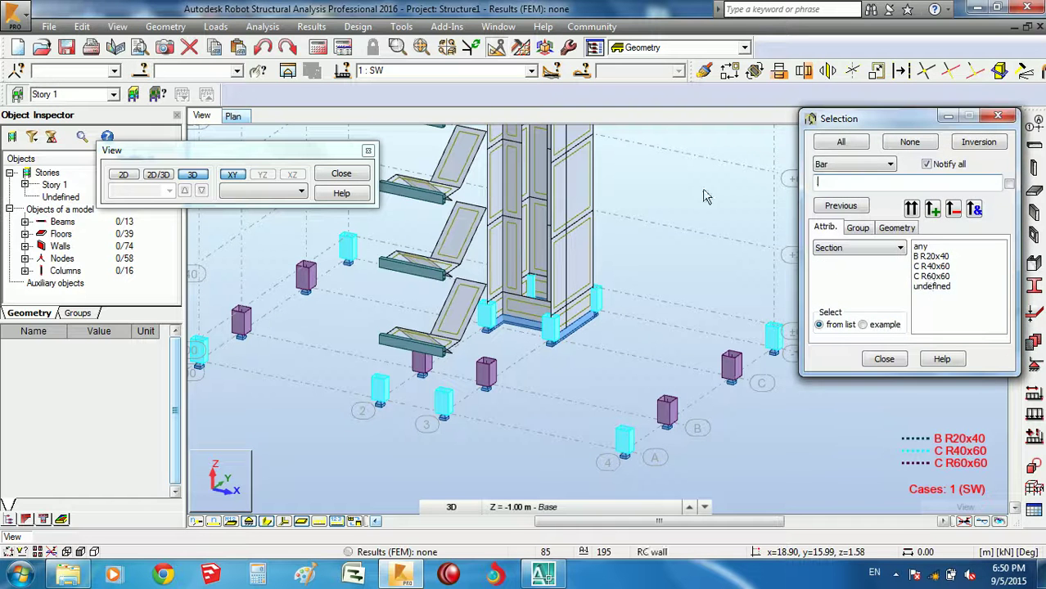
pyautogui.click(930, 276)
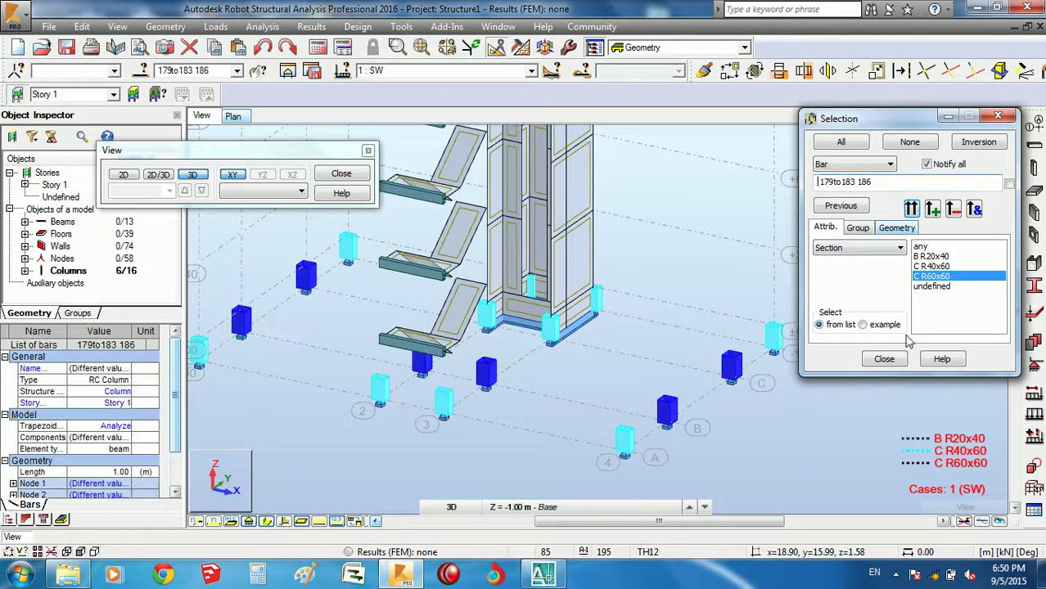
pyautogui.click(897, 359)
pyautogui.click(1033, 291)
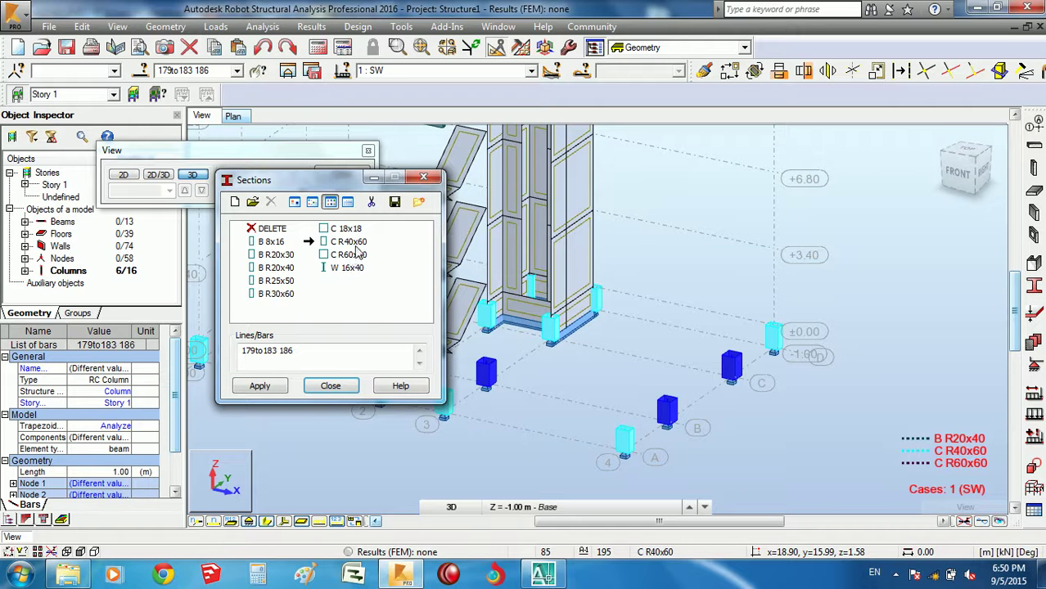
pyautogui.click(354, 255)
pyautogui.click(327, 385)
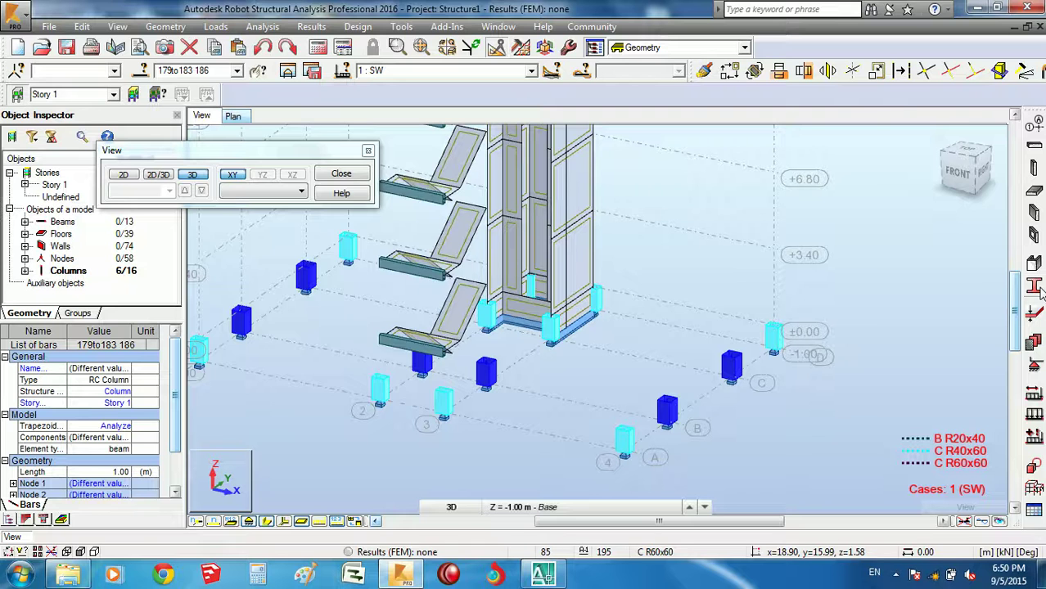
pyautogui.click(1033, 290)
pyautogui.click(327, 357)
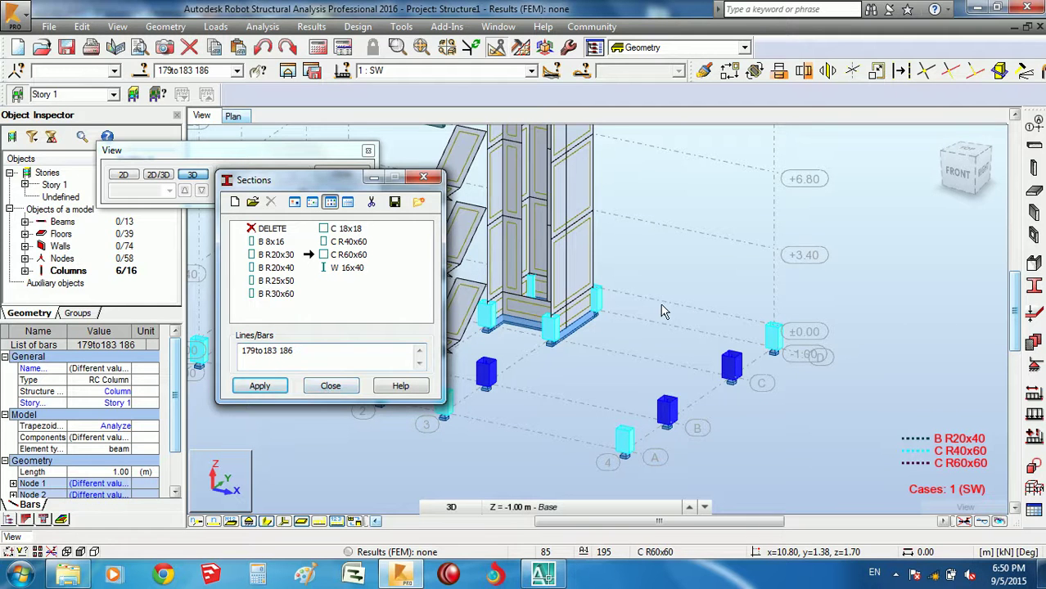
# Orbit and pan the model to look down on the columns.
pyautogui.keyDown('shift'); pyautogui.moveTo(661, 304); pyautogui.dragTo(782, 279, button='middle'); pyautogui.keyUp('shift')
pyautogui.rightClick(782, 279)
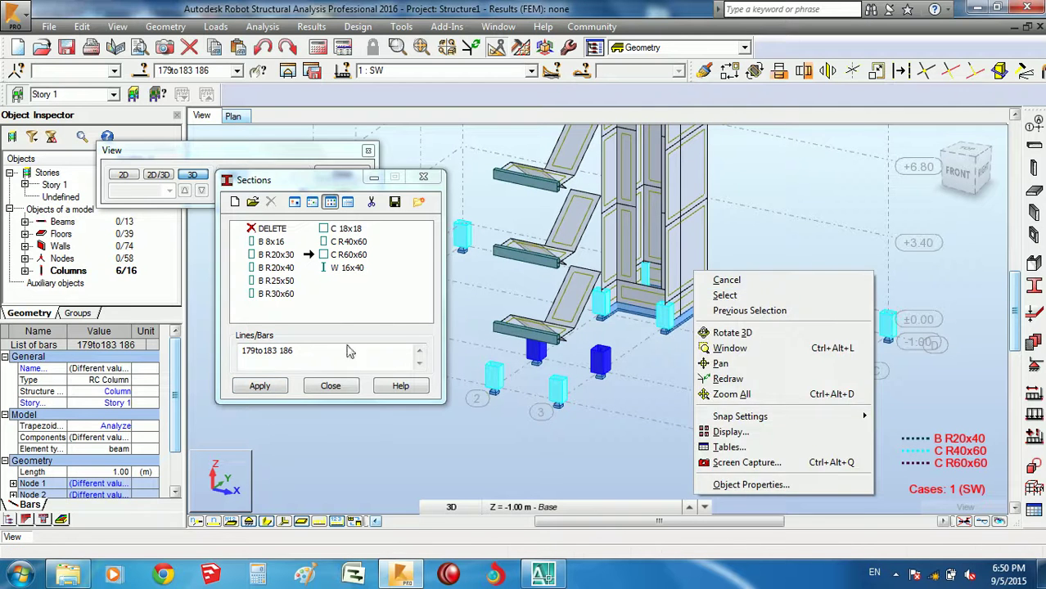
pyautogui.click(779, 296)
pyautogui.rightClick(709, 283)
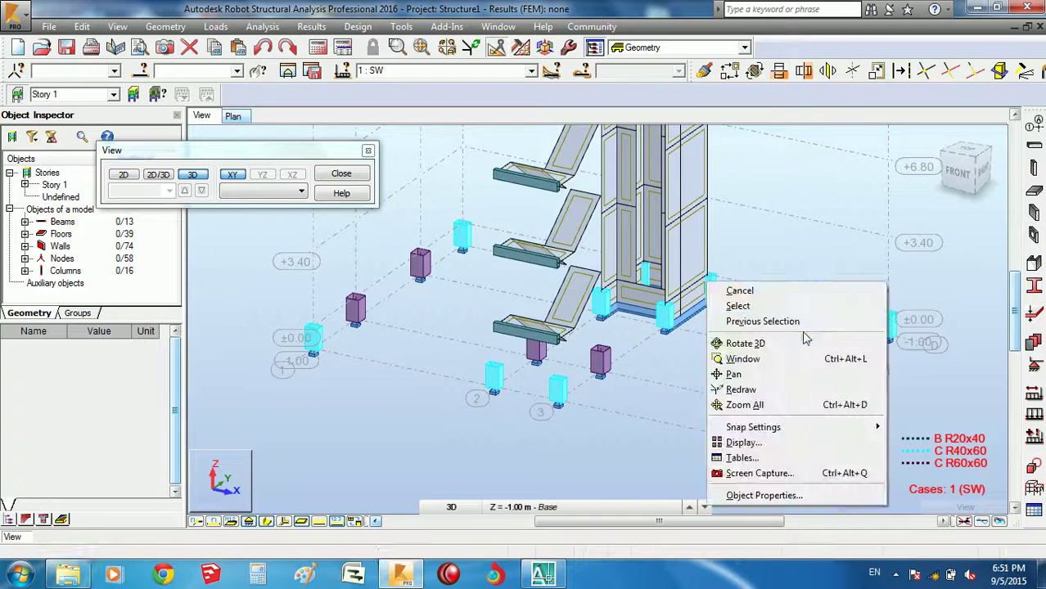
pyautogui.click(743, 342)
pyautogui.moveTo(719, 296)
pyautogui.mouseDown()
pyautogui.moveTo(742, 301)
pyautogui.moveTo(702, 335)
pyautogui.mouseUp()
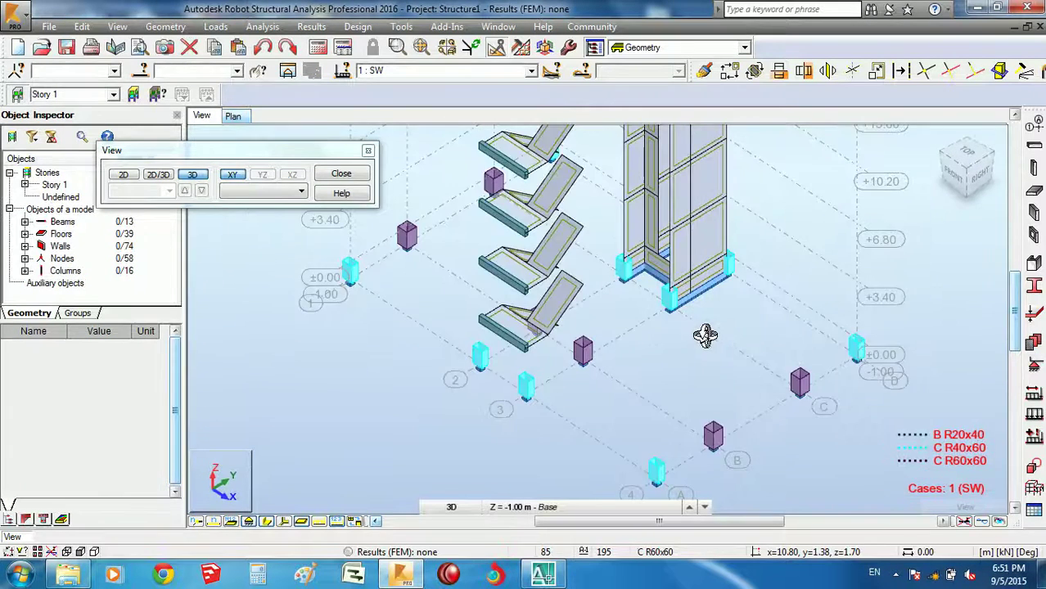
pyautogui.moveTo(737, 367); pyautogui.dragTo(697, 336, button='middle')
pyautogui.rightClick(673, 254)
pyautogui.click(770, 277)
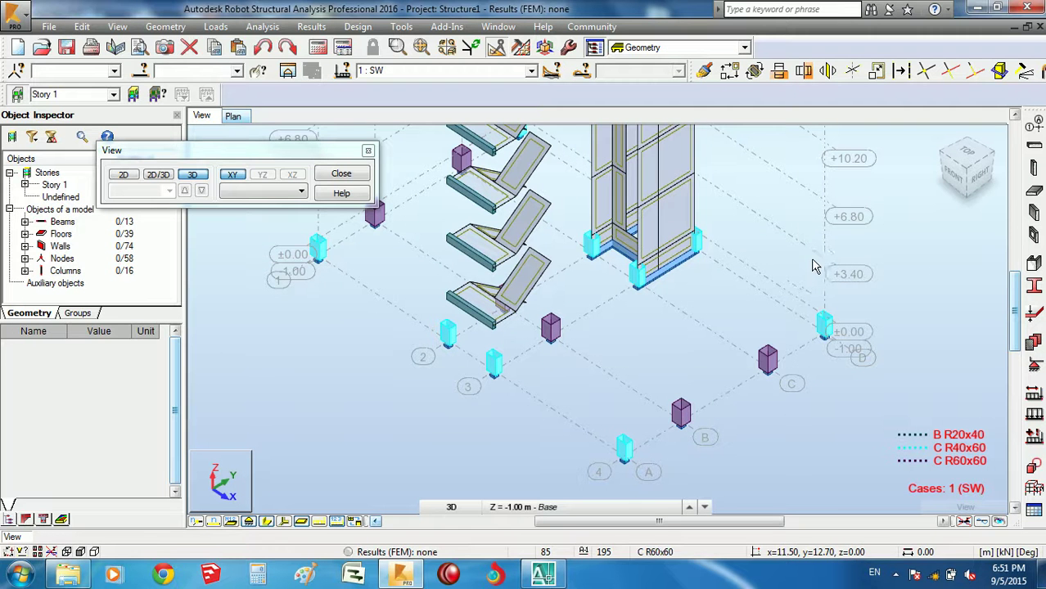
# Start a new bar section definition, then cancel it and close the sections list.
pyautogui.click(1034, 287)
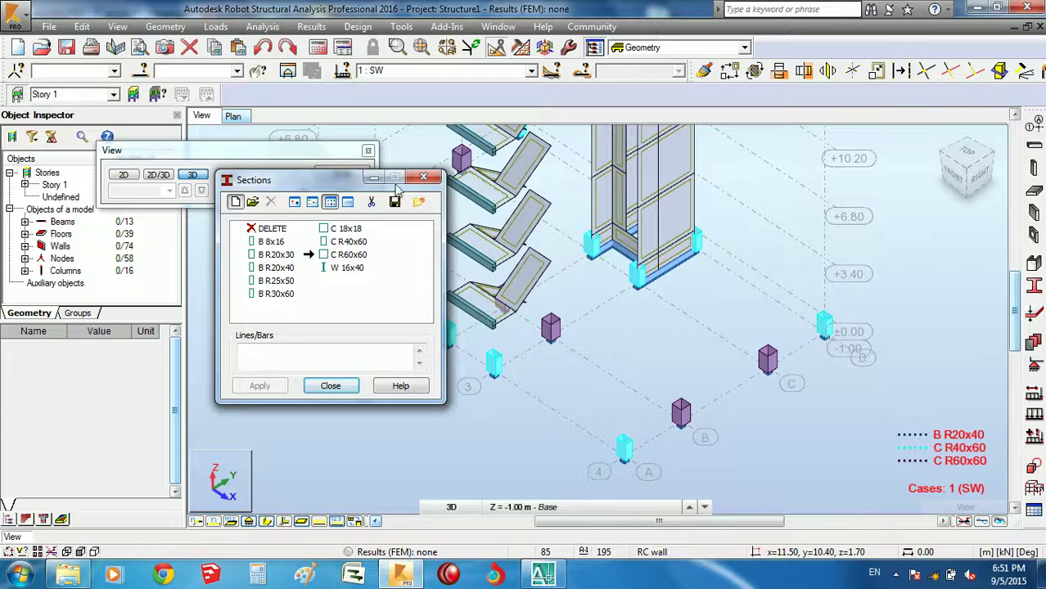
pyautogui.click(235, 201)
pyautogui.click(581, 260)
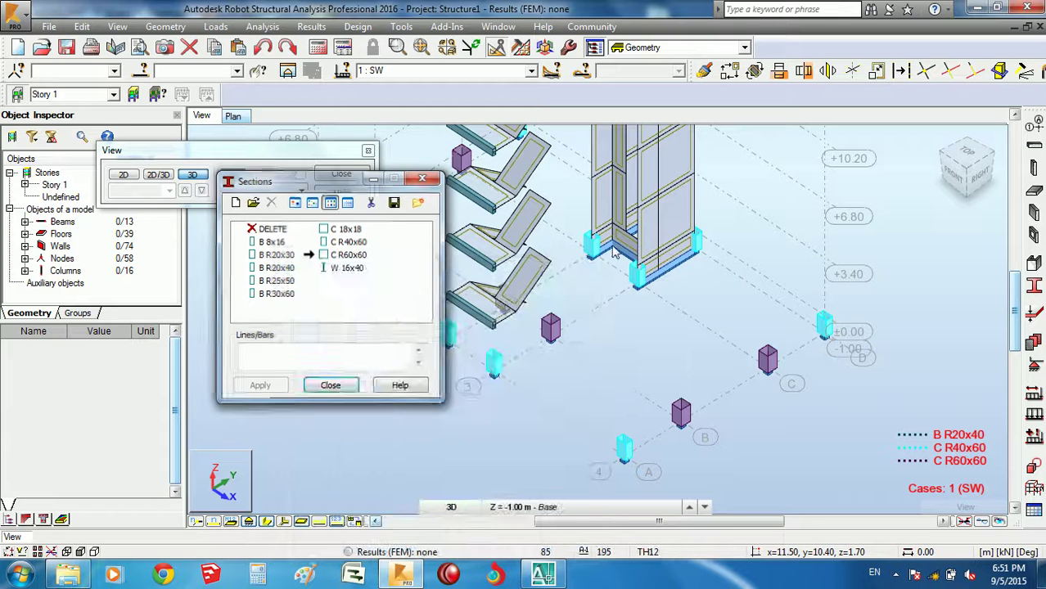
pyautogui.click(423, 177)
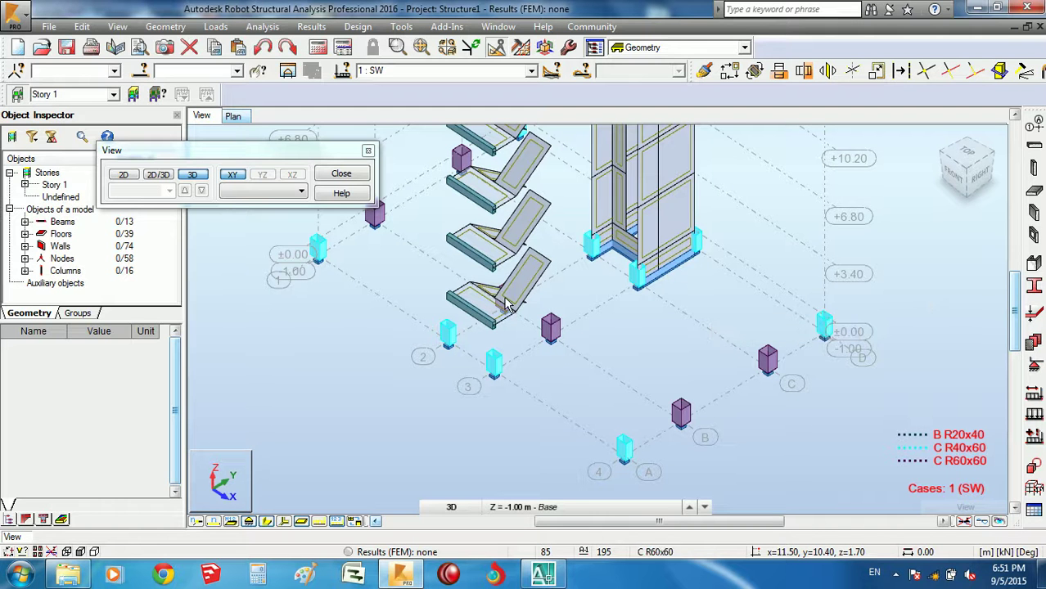
# Select the C R40x60 columns by section attribute.
pyautogui.click(144, 72)
pyautogui.click(931, 266)
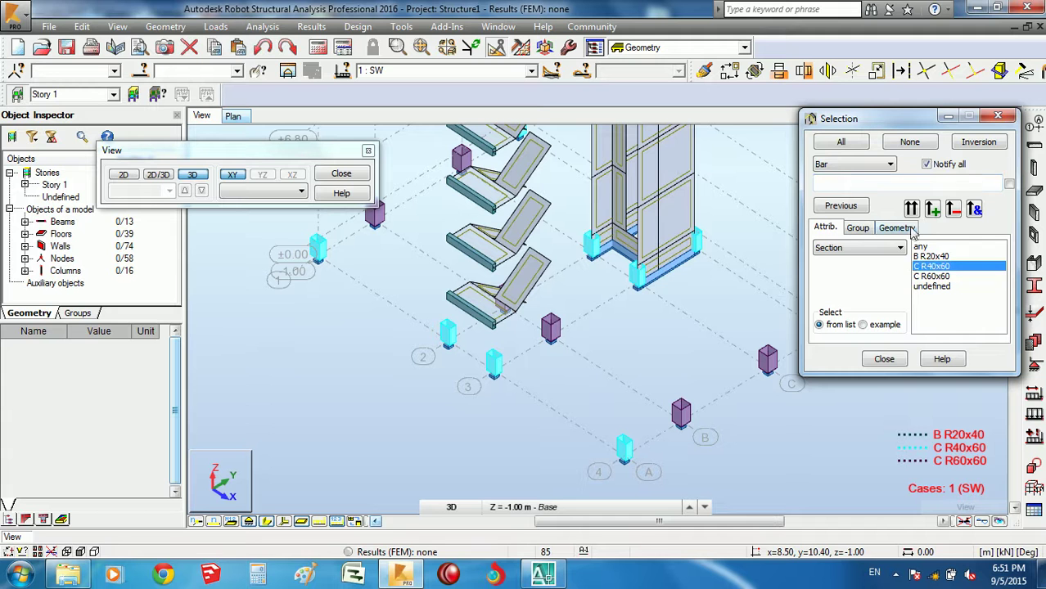
pyautogui.click(890, 358)
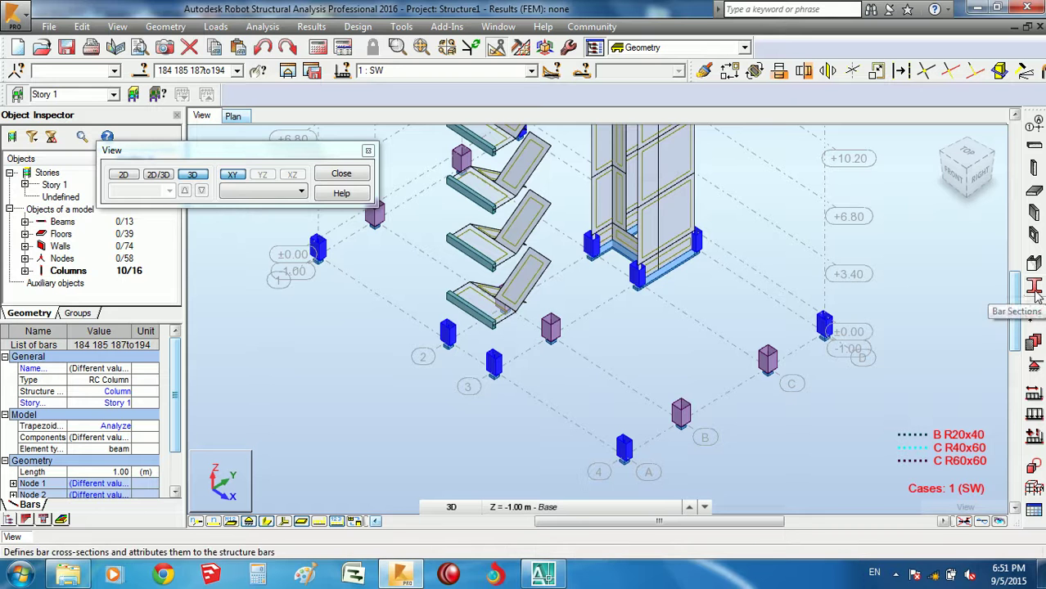
# Define a 60 × 40 cm section and confirm it over the existing C R60x60 name.
pyautogui.click(1034, 292)
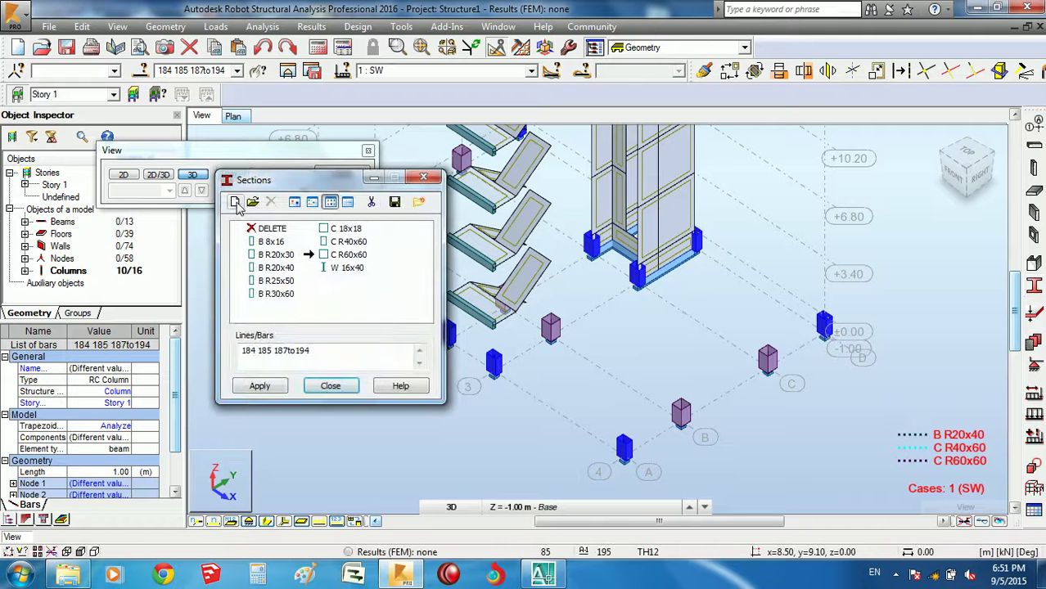
pyautogui.click(235, 203)
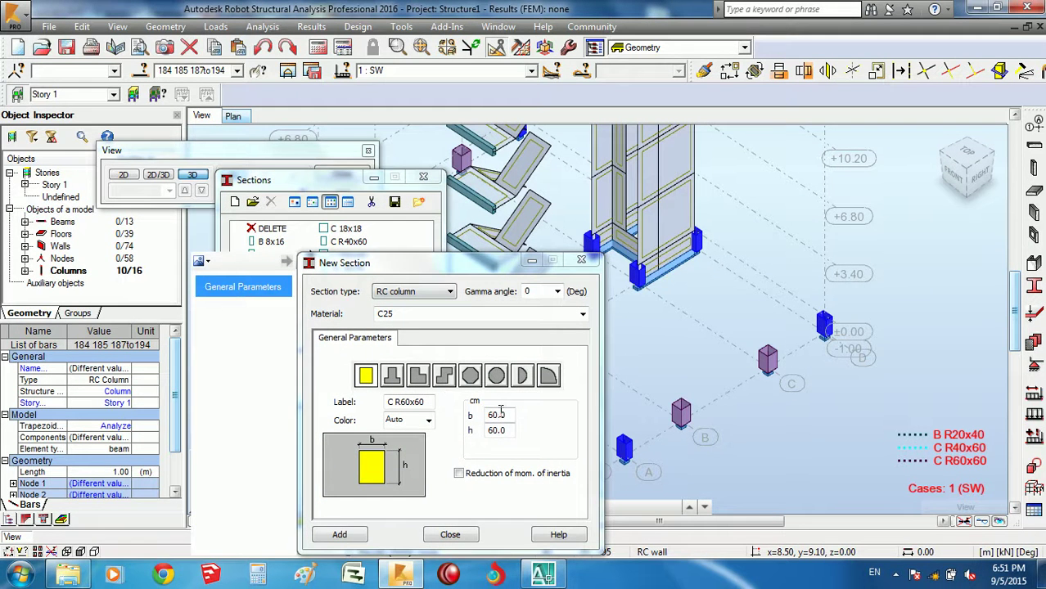
pyautogui.click(510, 415)
pyautogui.write('0')
pyautogui.click(509, 430)
pyautogui.write('40')
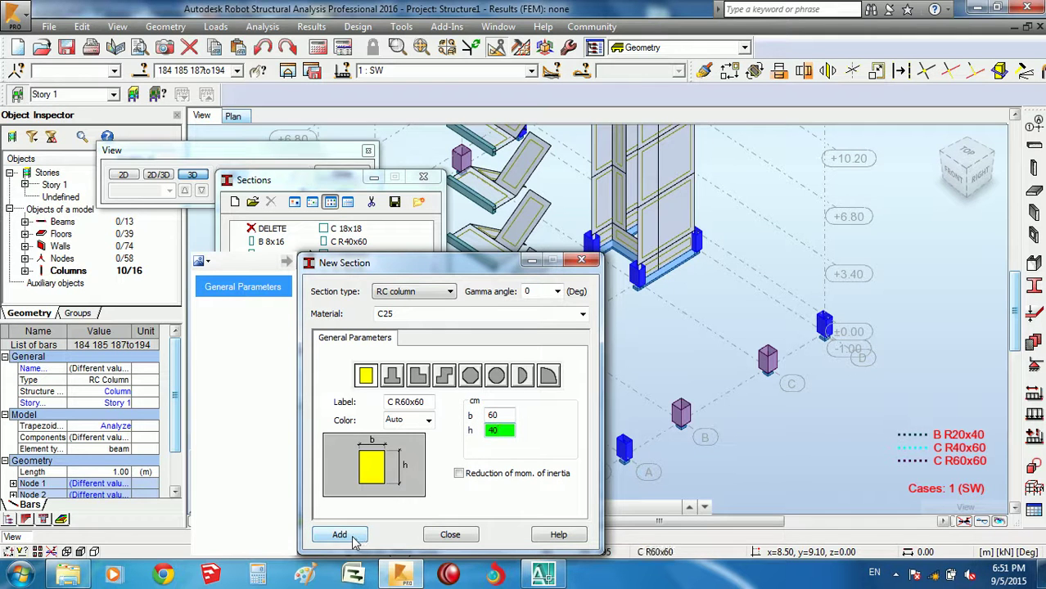
pyautogui.click(354, 540)
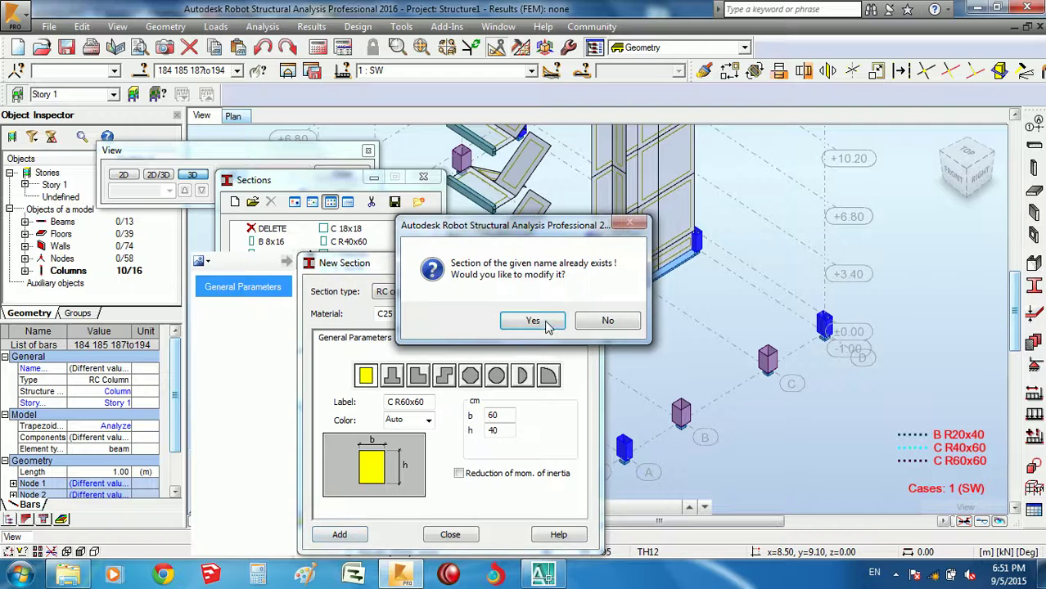
pyautogui.click(608, 322)
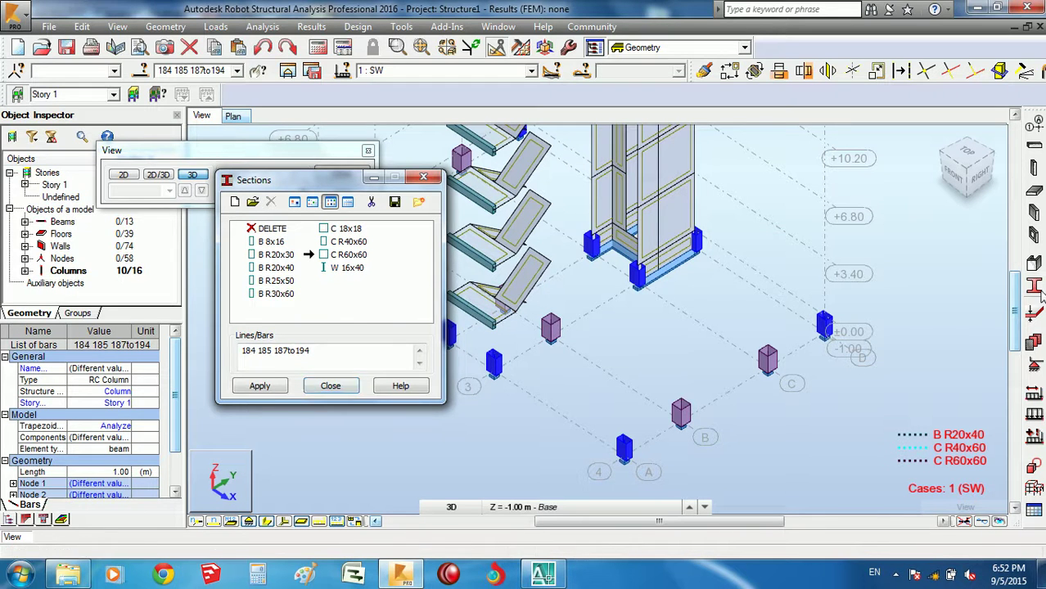
# Enter a 60 × 40 section and decline overwriting the existing C R60x60.
pyautogui.click(235, 202)
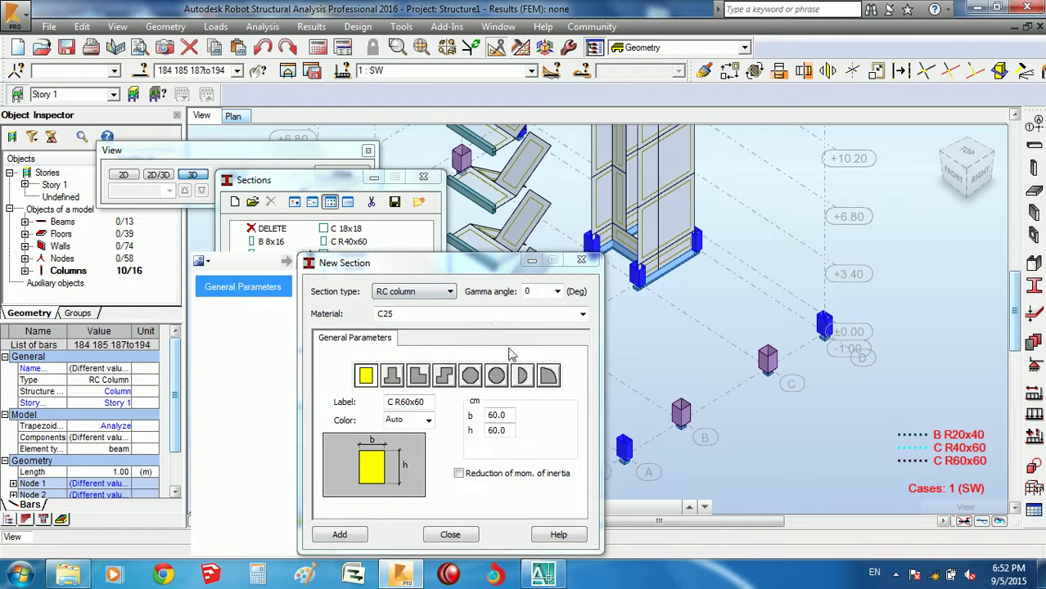
pyautogui.doubleClick(512, 418)
pyautogui.write('6')
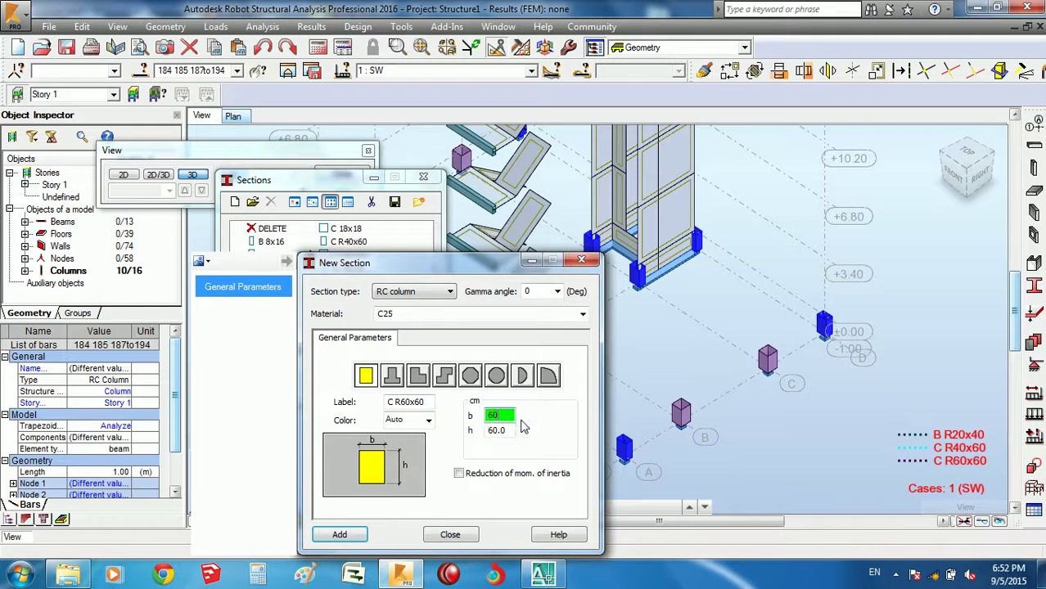
pyautogui.press('Tab')
pyautogui.write('4')
pyautogui.click(343, 534)
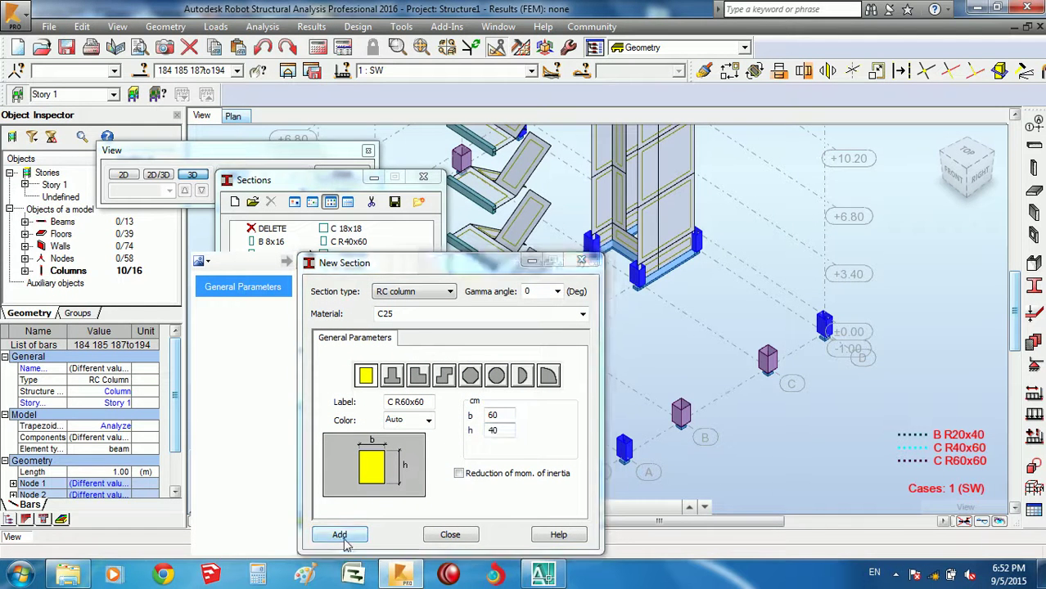
pyautogui.moveTo(511, 243); pyautogui.dragTo(667, 221)
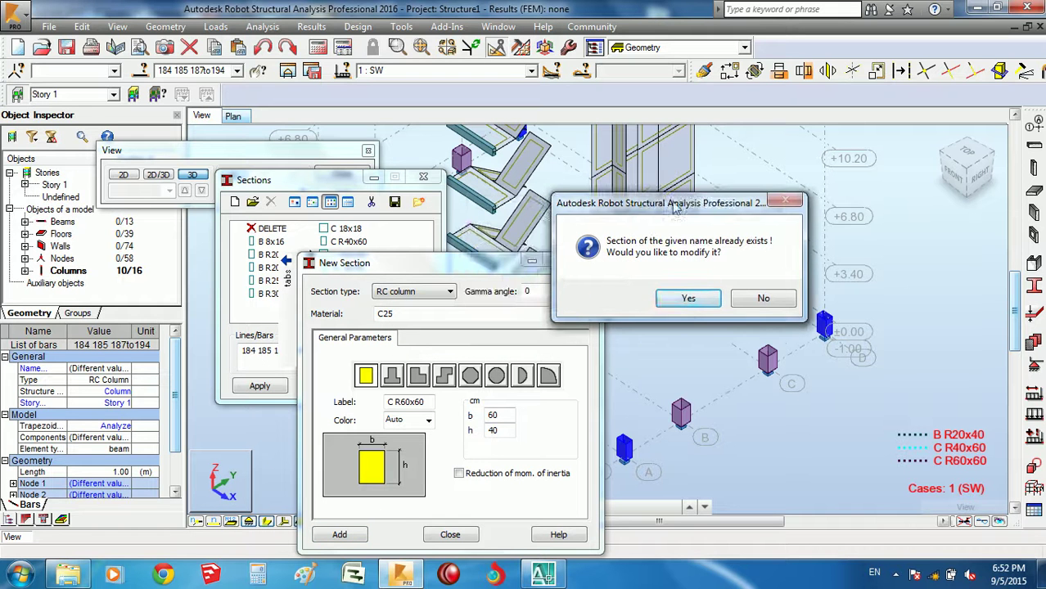
pyautogui.click(763, 297)
pyautogui.click(429, 402)
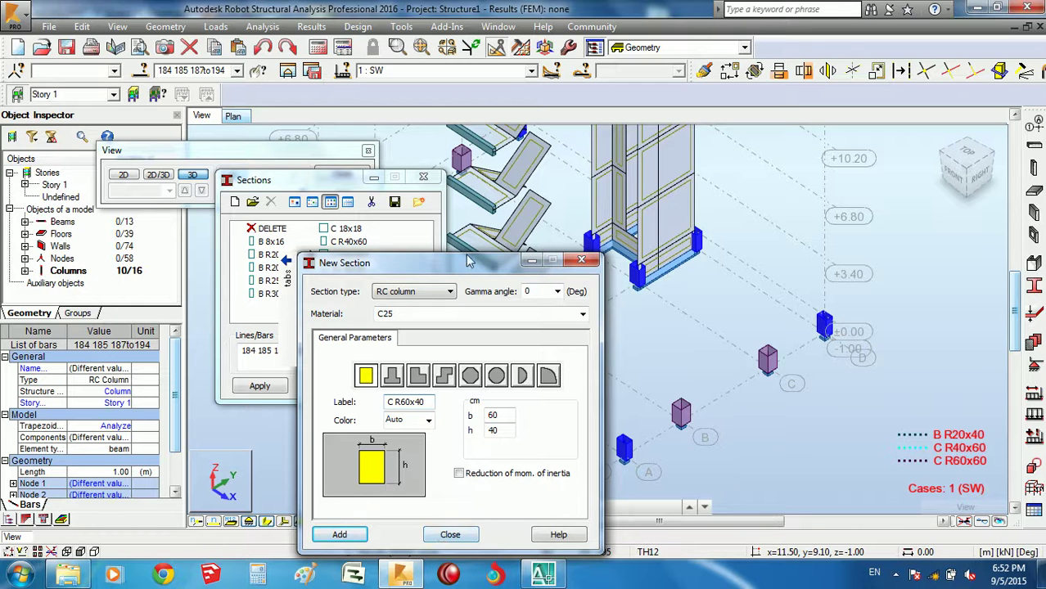
# Relabel the section C R40x60, accept modifying it, and close both section windows.
pyautogui.moveTo(468, 260); pyautogui.dragTo(671, 233)
pyautogui.click(632, 374)
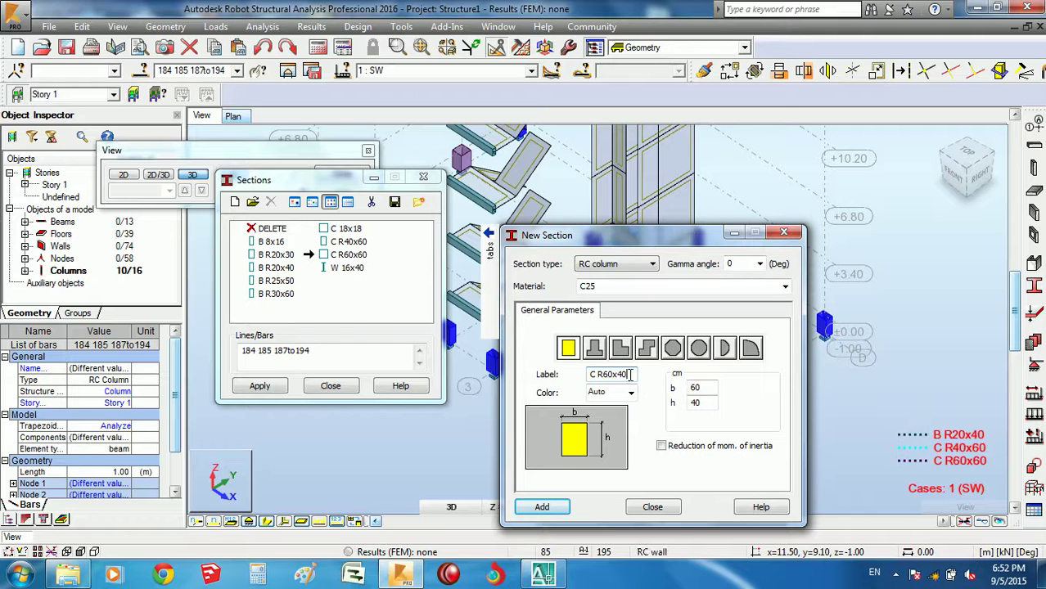
pyautogui.write('40x6')
pyautogui.write('0')
pyautogui.click(547, 509)
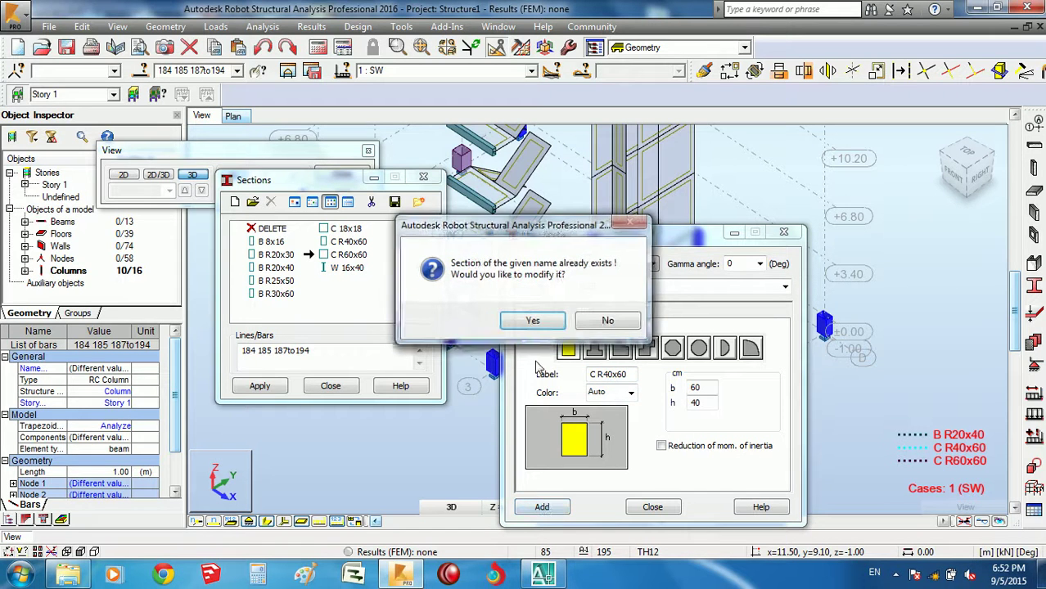
pyautogui.click(533, 320)
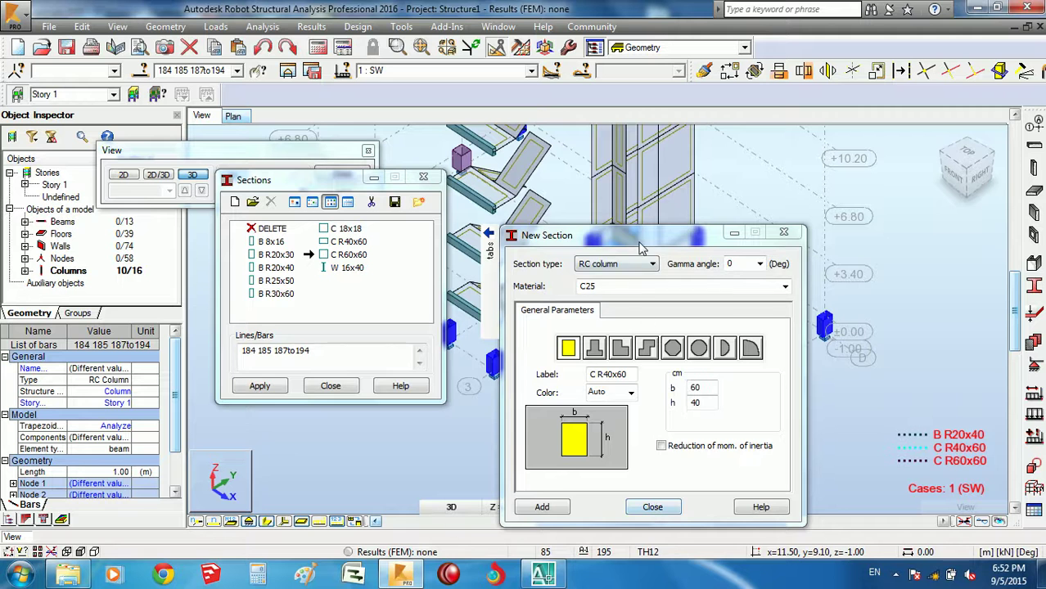
pyautogui.moveTo(572, 235); pyautogui.dragTo(515, 199)
pyautogui.click(593, 468)
pyautogui.click(330, 386)
# Zoom in and orbit to inspect the C R40x60 and C R60x60 columns around the stair core.
pyautogui.scroll(1, 656, 314)
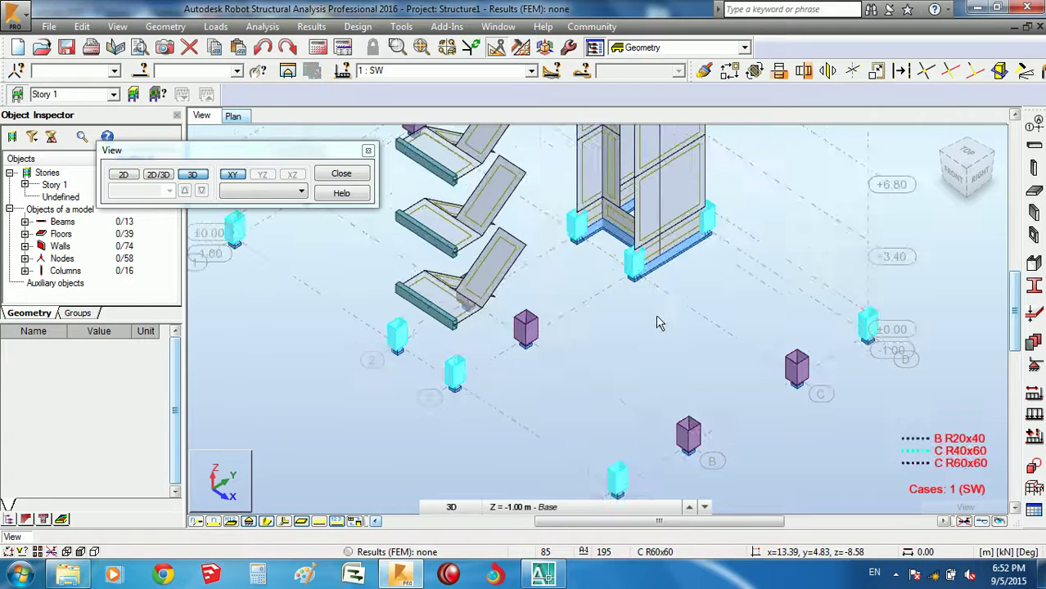
pyautogui.scroll(1, 625, 315)
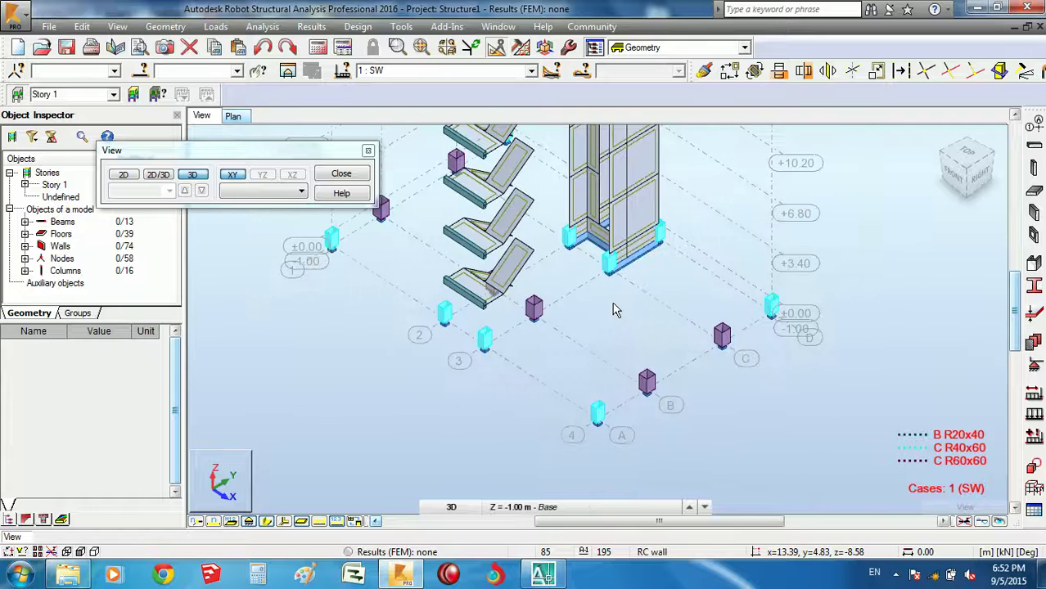
pyautogui.rightClick(522, 303)
pyautogui.click(565, 366)
pyautogui.moveTo(561, 395)
pyautogui.mouseDown()
pyautogui.moveTo(635, 435)
pyautogui.moveTo(635, 374)
pyautogui.moveTo(572, 322)
pyautogui.moveTo(597, 320)
pyautogui.moveTo(589, 350)
pyautogui.moveTo(644, 305)
pyautogui.mouseUp()
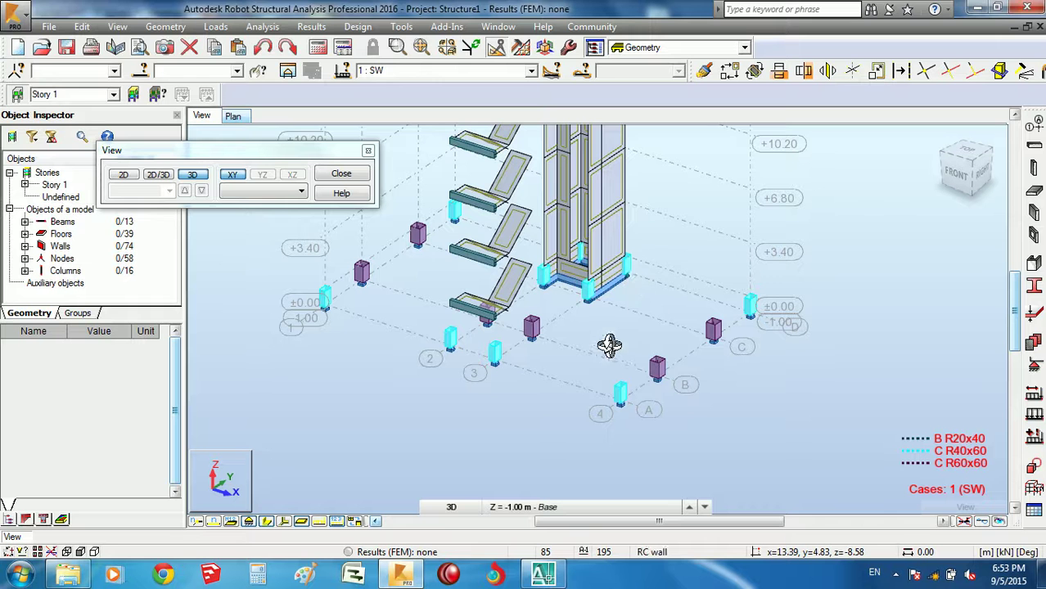
# Zoom and orbit the 3D model lower to inspect the base columns.
pyautogui.scroll(1, 648, 298)
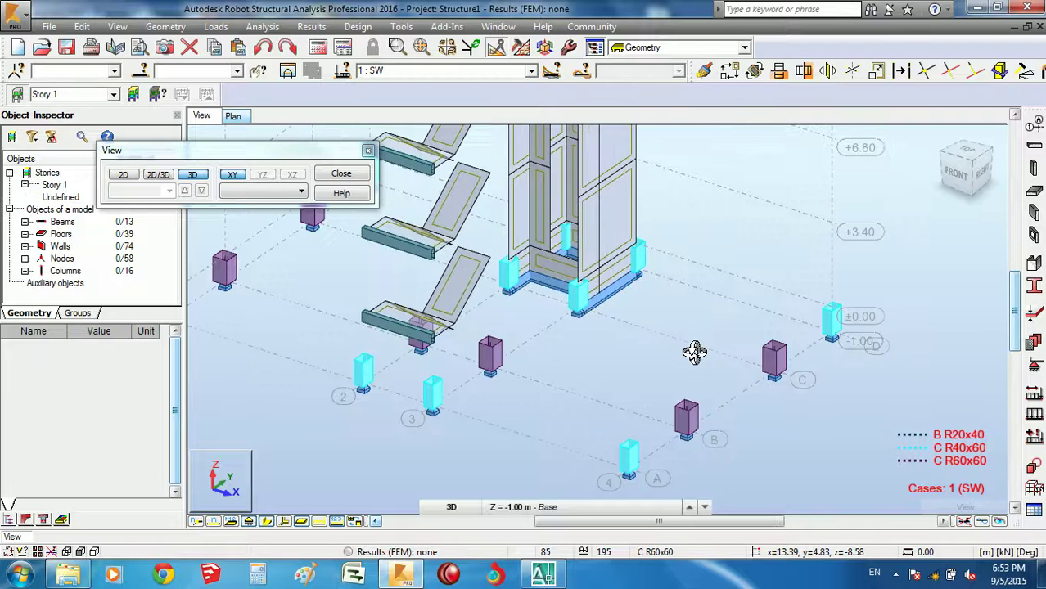
pyautogui.scroll(2, 687, 352)
pyautogui.moveTo(675, 355); pyautogui.dragTo(649, 304, button='middle')
pyautogui.scroll(2, 635, 320)
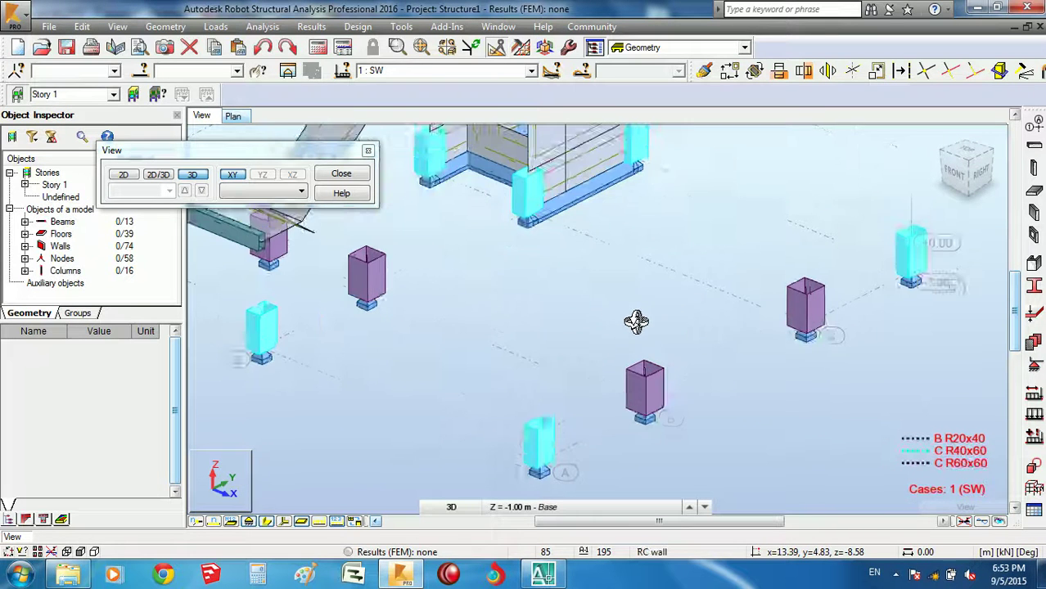
pyautogui.scroll(2, 561, 393)
pyautogui.scroll(-2, 550, 393)
pyautogui.scroll(-1, 556, 350)
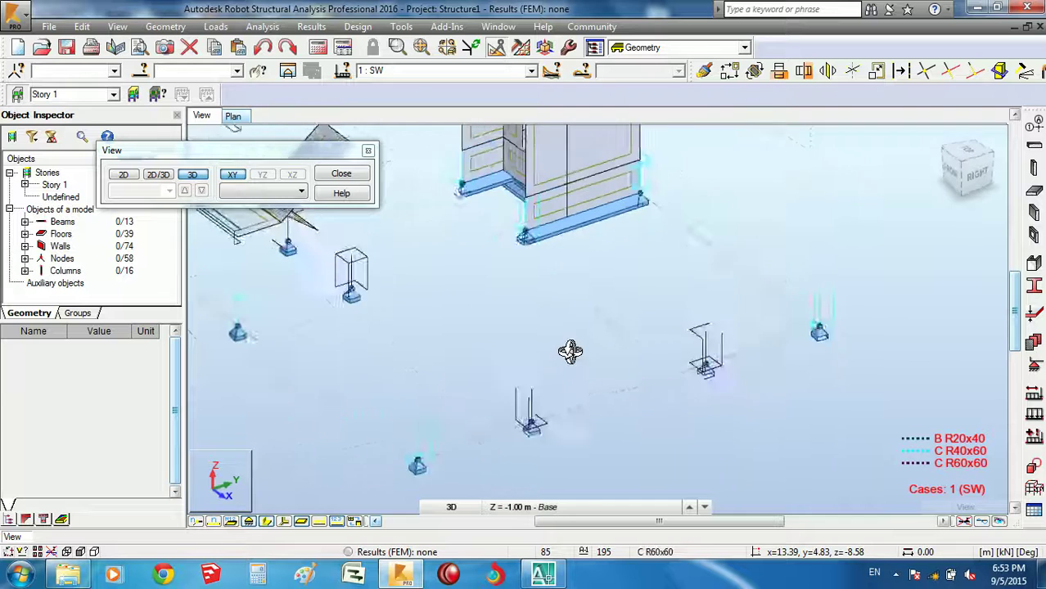
pyautogui.scroll(-1, 567, 352)
pyautogui.scroll(-1, 581, 318)
pyautogui.moveTo(577, 322)
pyautogui.keyDown('shift'); pyautogui.mouseDown(button='middle')
pyautogui.moveTo(602, 334)
pyautogui.moveTo(638, 320)
pyautogui.mouseUp(button='middle'); pyautogui.keyUp('shift')
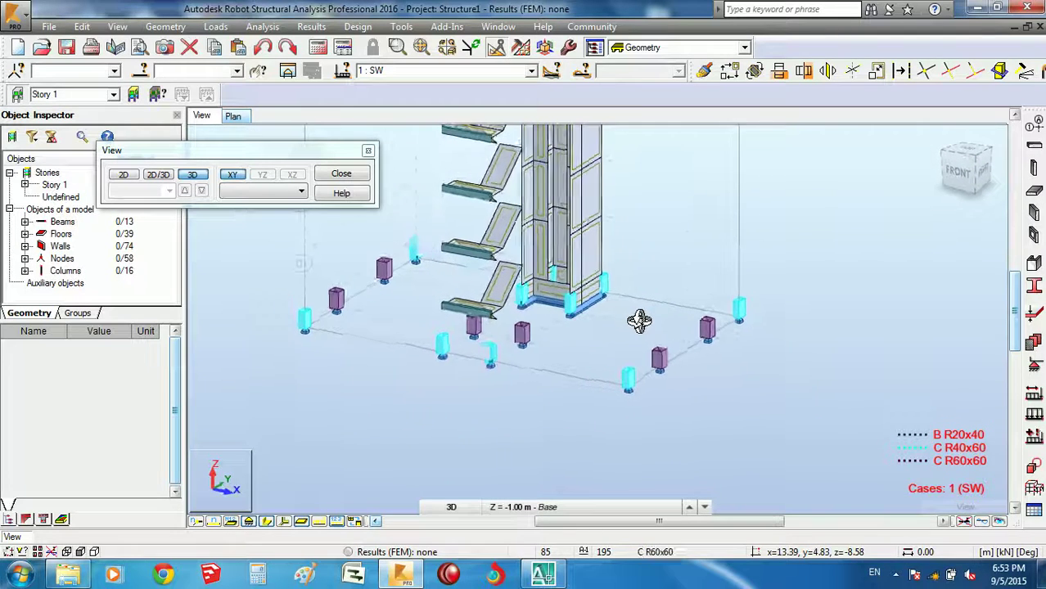
pyautogui.rightClick(645, 265)
pyautogui.click(645, 265)
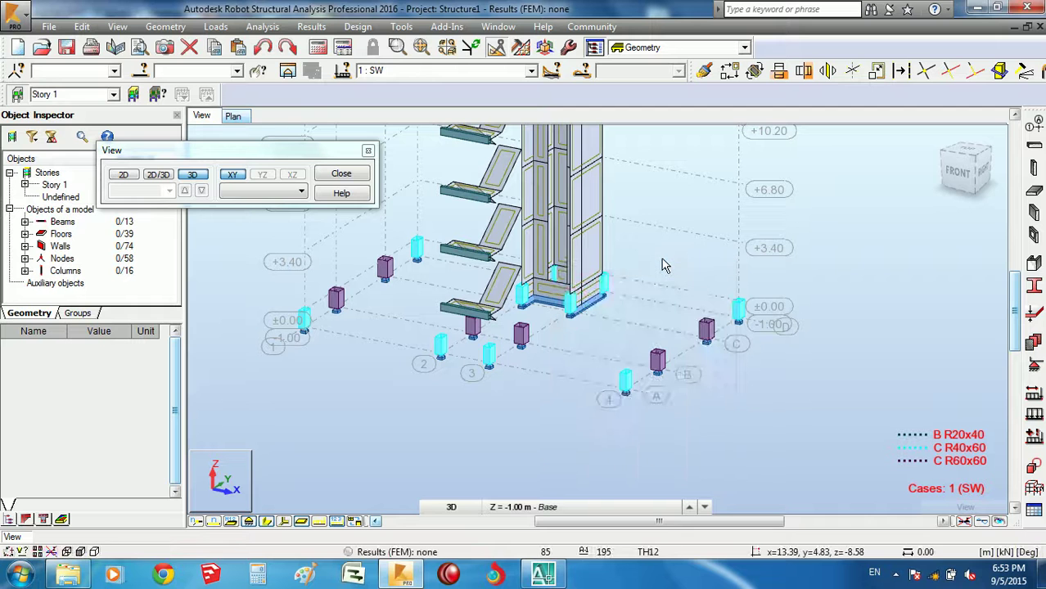
# Save the project, then rotate the 3D view slightly to recheck the columns.
pyautogui.click(67, 47)
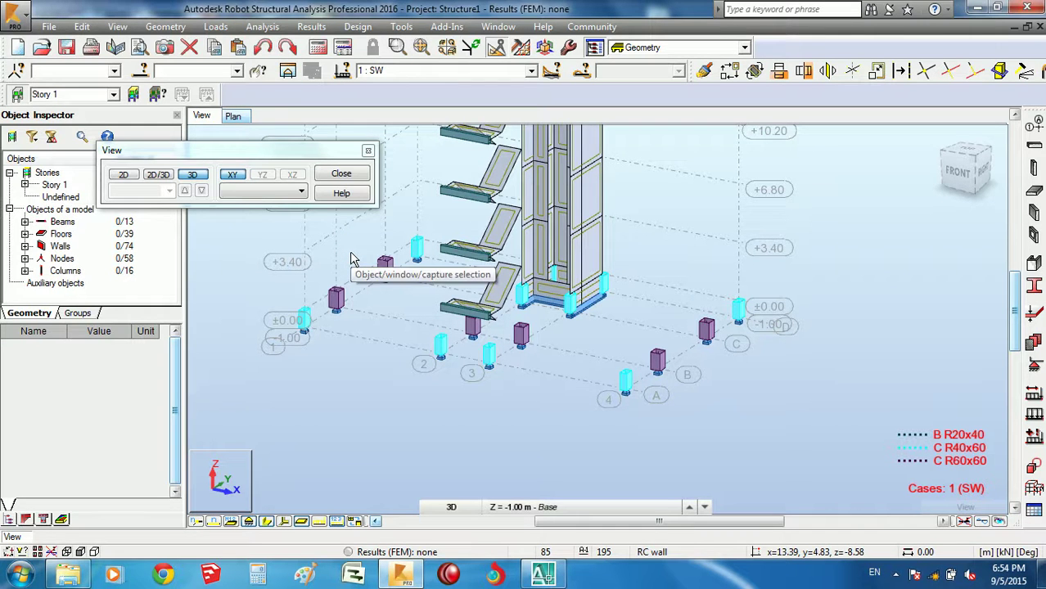
pyautogui.scroll(-2, 507, 278)
pyautogui.scroll(-2, 628, 262)
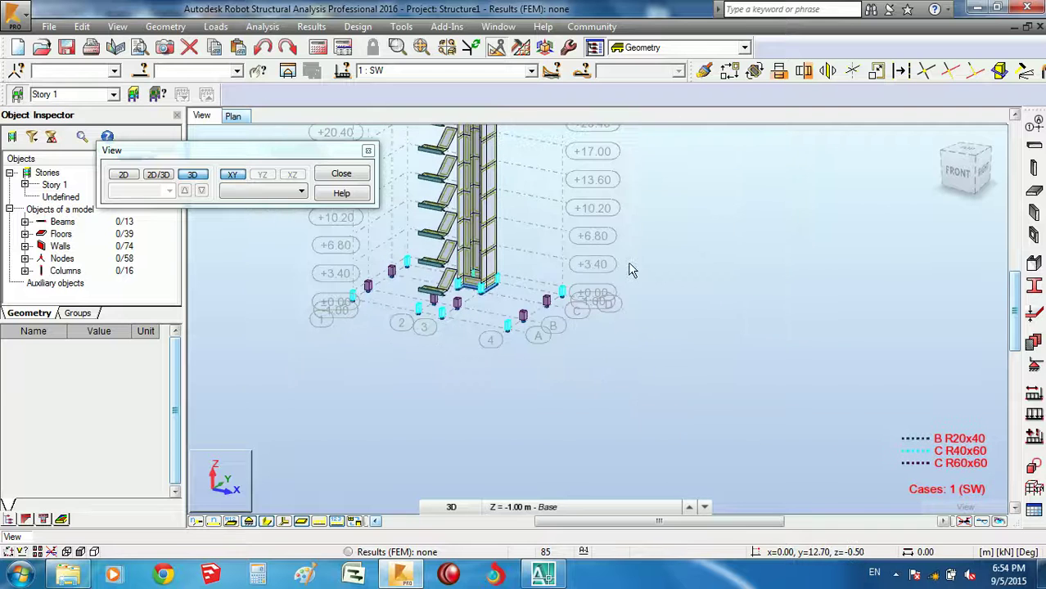
pyautogui.scroll(-1, 654, 269)
pyautogui.rightClick(668, 272)
pyautogui.click(658, 326)
pyautogui.moveTo(659, 295)
pyautogui.mouseDown()
pyautogui.moveTo(658, 306)
pyautogui.moveTo(490, 346)
pyautogui.moveTo(707, 362)
pyautogui.moveTo(663, 335)
pyautogui.moveTo(680, 334)
pyautogui.moveTo(654, 379)
pyautogui.moveTo(738, 297)
pyautogui.mouseUp()
pyautogui.rightClick(781, 293)
pyautogui.click(781, 295)
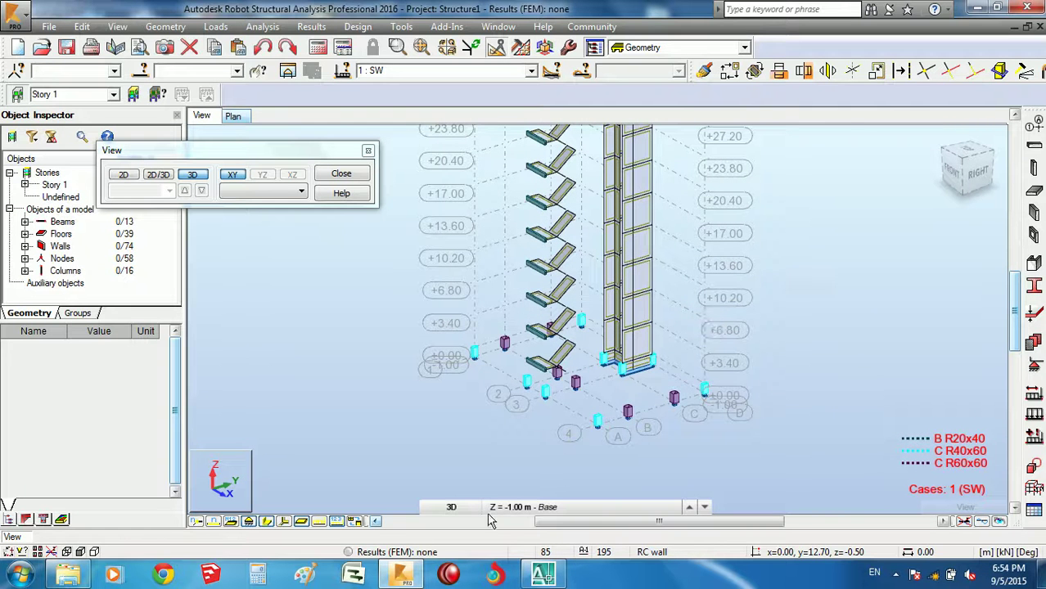
# Shift the model to the right and switch to the structure's plan view.
pyautogui.click(896, 575)
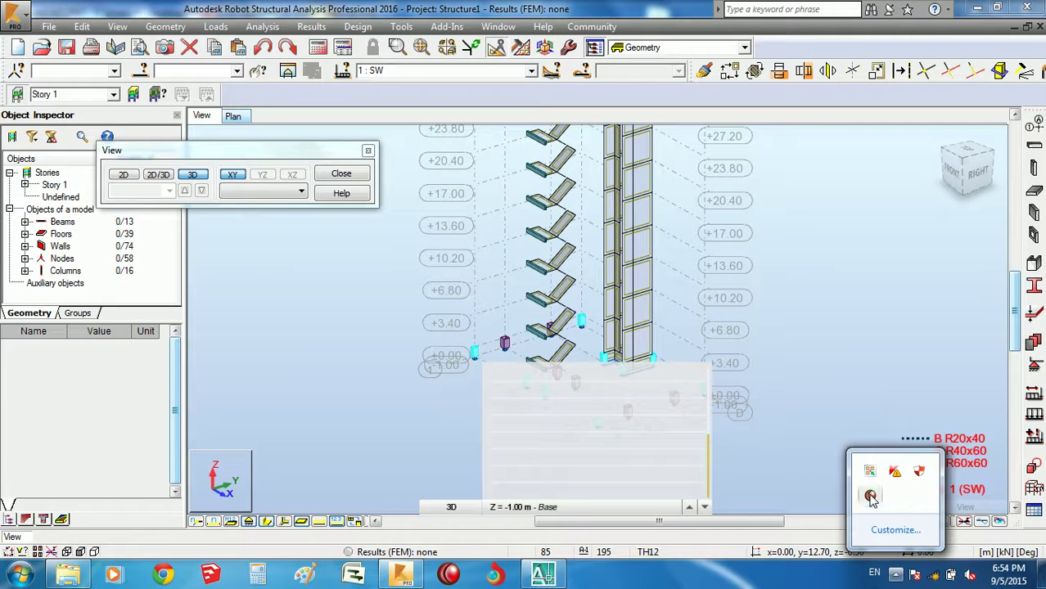
pyautogui.click(872, 498)
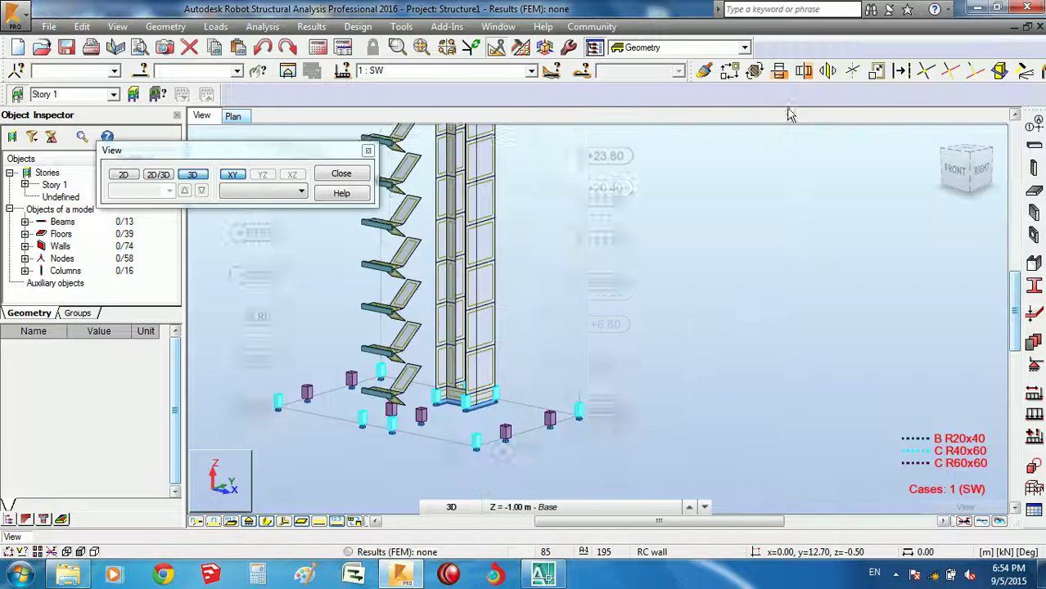
pyautogui.moveTo(679, 337); pyautogui.dragTo(761, 334, button='middle')
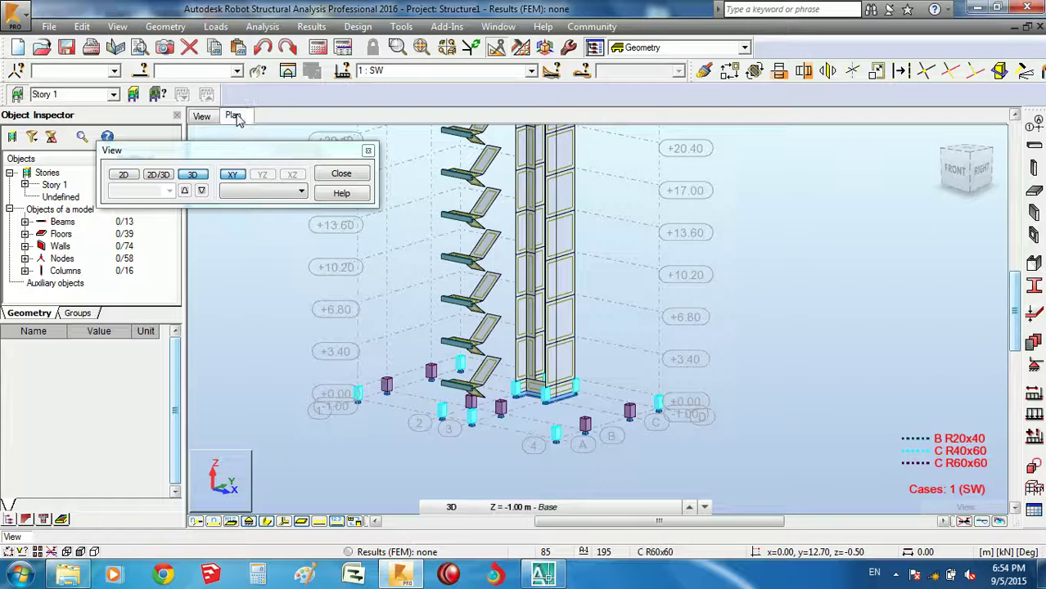
pyautogui.click(233, 116)
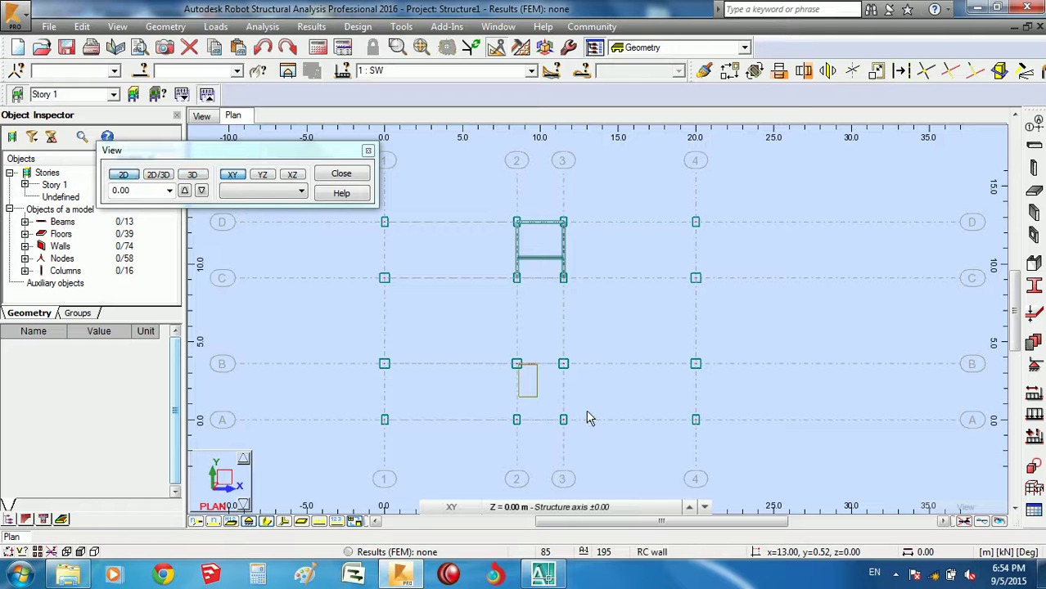
# Show the plan at structure level +3.40 and launch the Column definition tool.
pyautogui.click(606, 508)
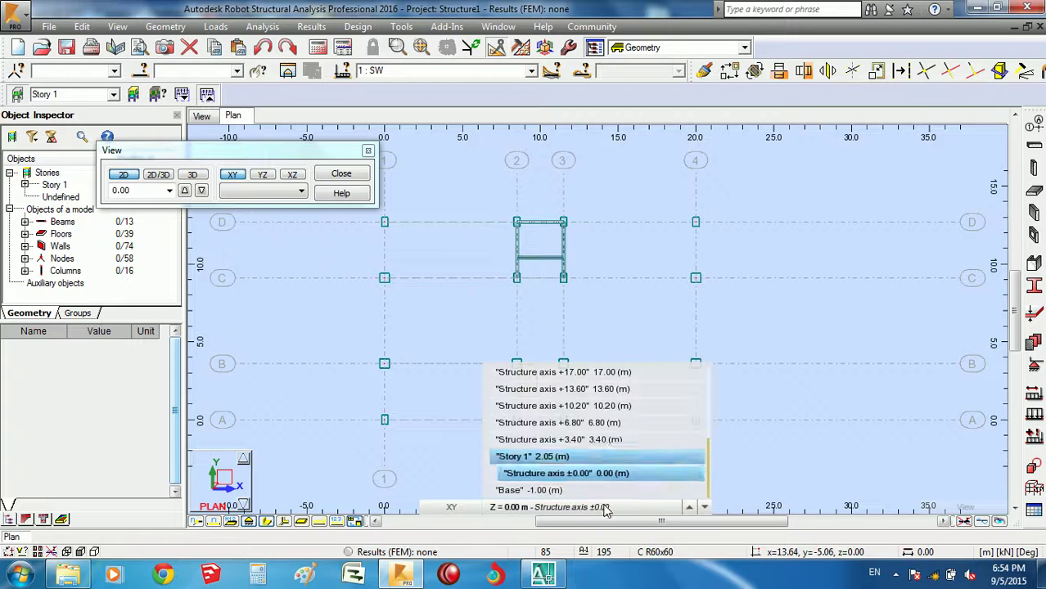
pyautogui.click(615, 440)
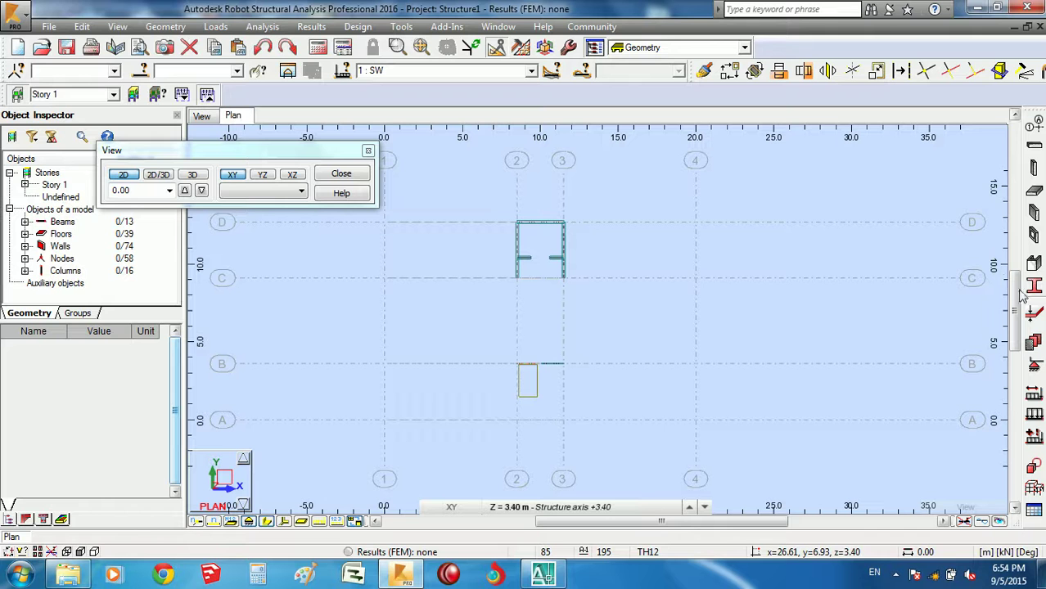
pyautogui.click(1033, 206)
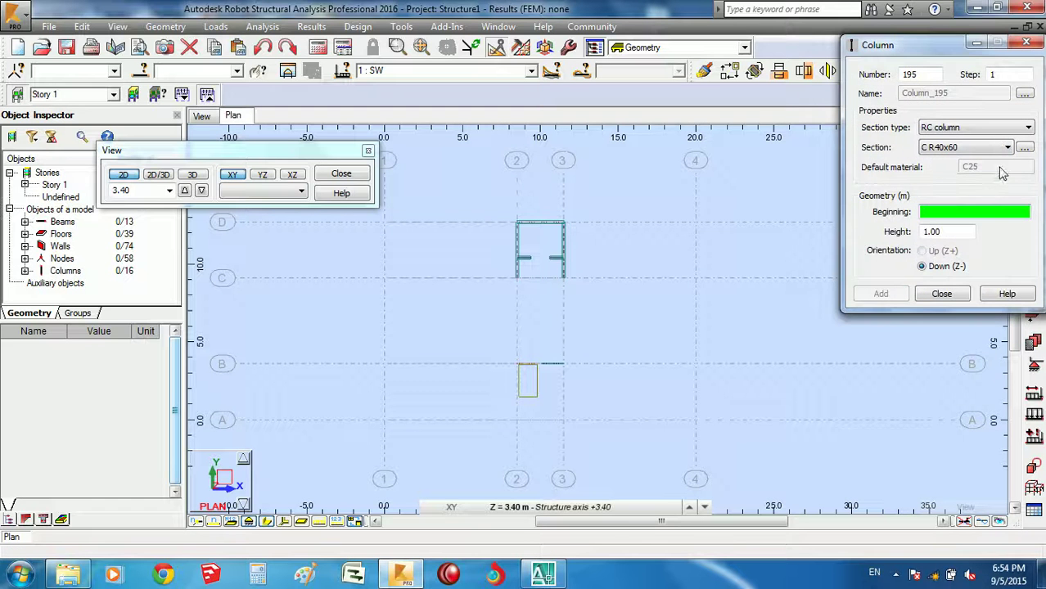
# Set the column height to 3.4 and the section to C R60x60.
pyautogui.click(961, 230)
pyautogui.write('3.4')
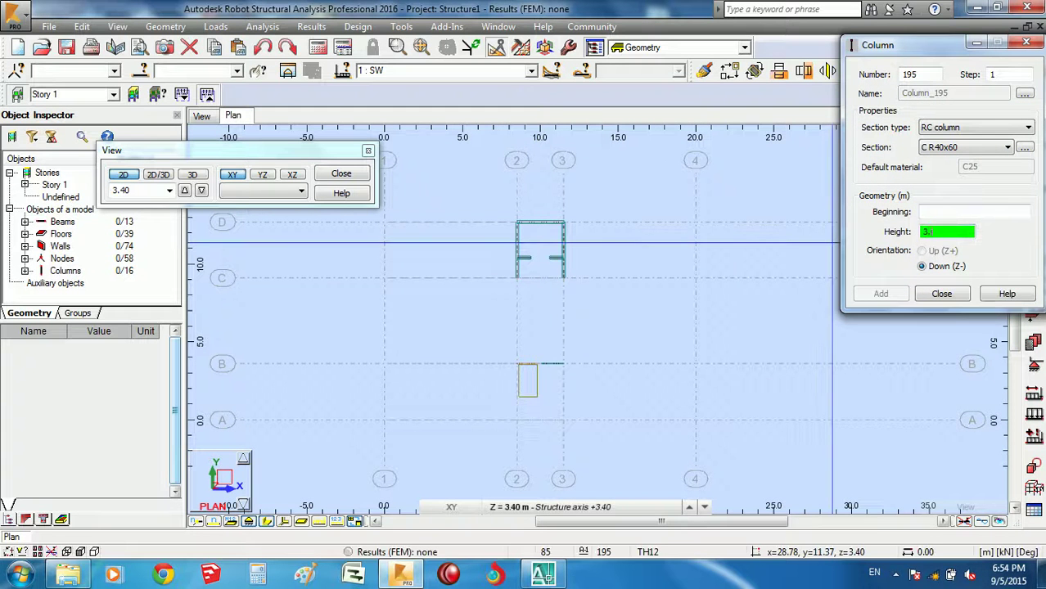
pyautogui.click(994, 210)
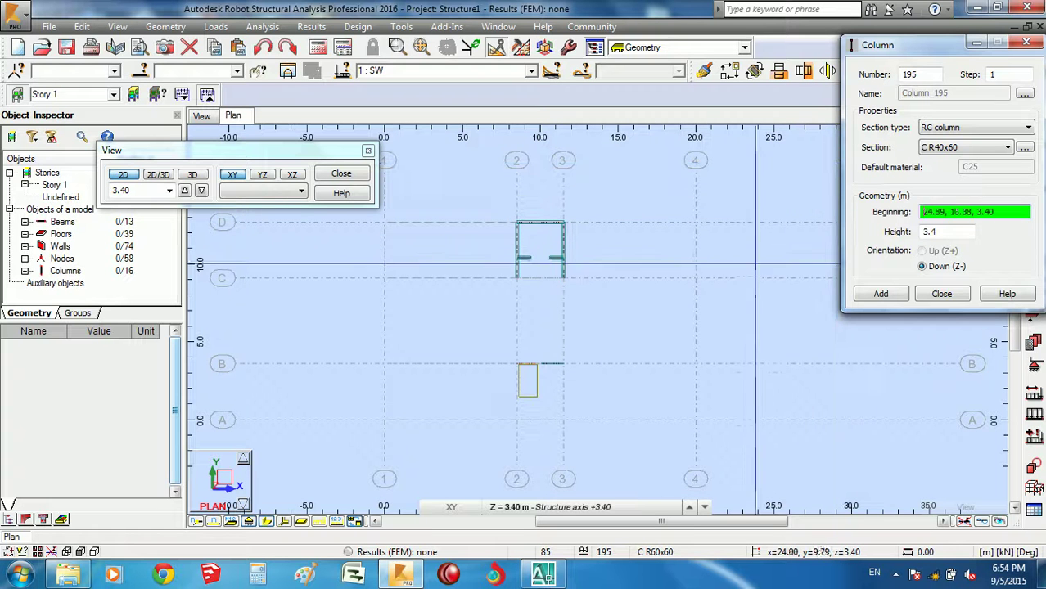
pyautogui.moveTo(695, 278); pyautogui.dragTo(704, 264, button='middle')
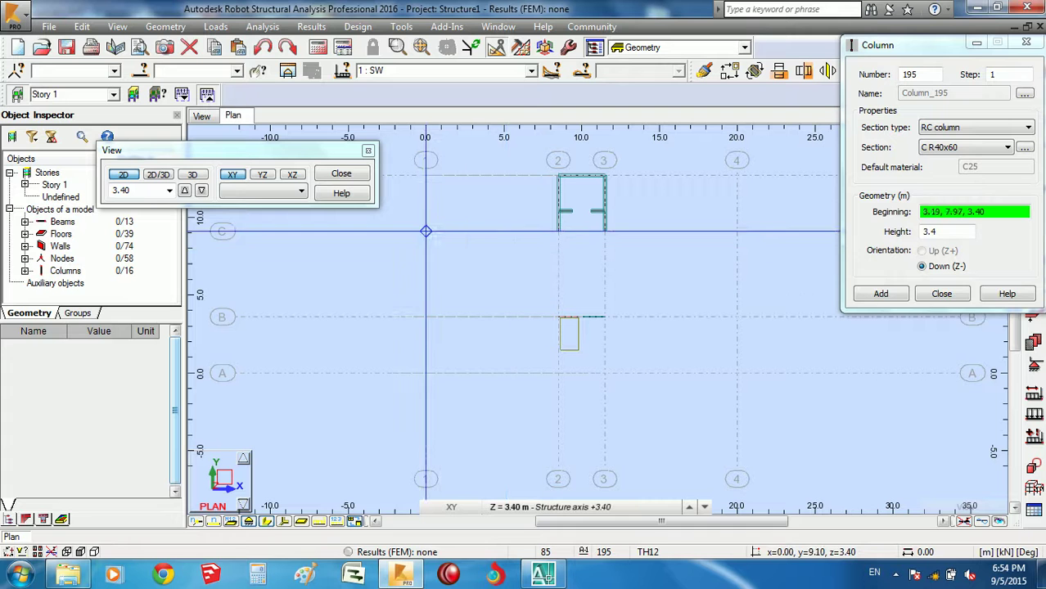
pyautogui.click(958, 149)
pyautogui.click(957, 182)
pyautogui.moveTo(671, 264); pyautogui.dragTo(665, 237, button='middle')
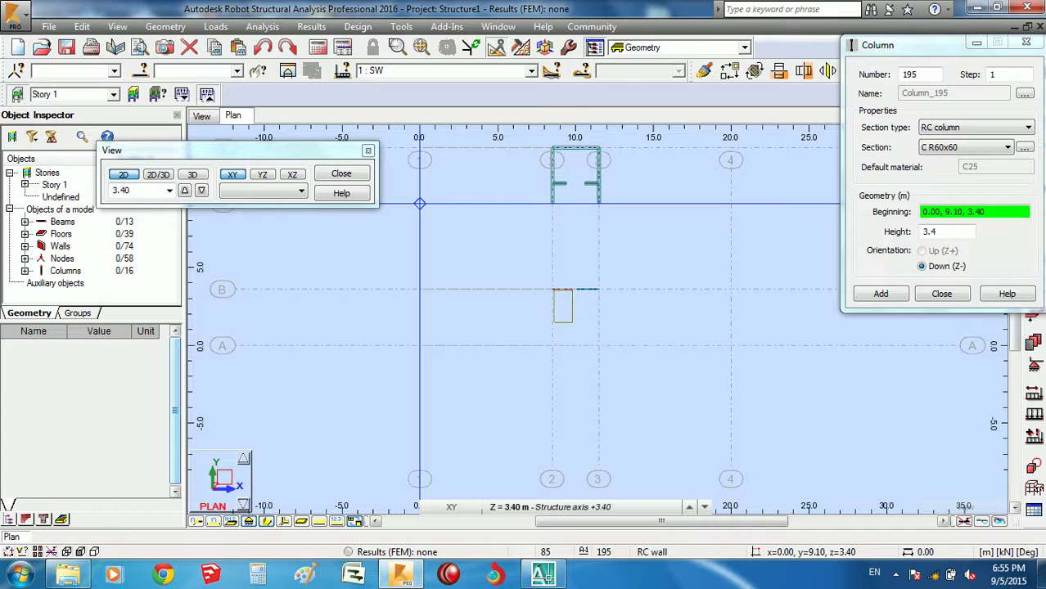
# Place 60x60 columns at grid intersections 1/C, 1/B, 2/B, 3/B, 4/B and 4/C.
pyautogui.click(419, 203)
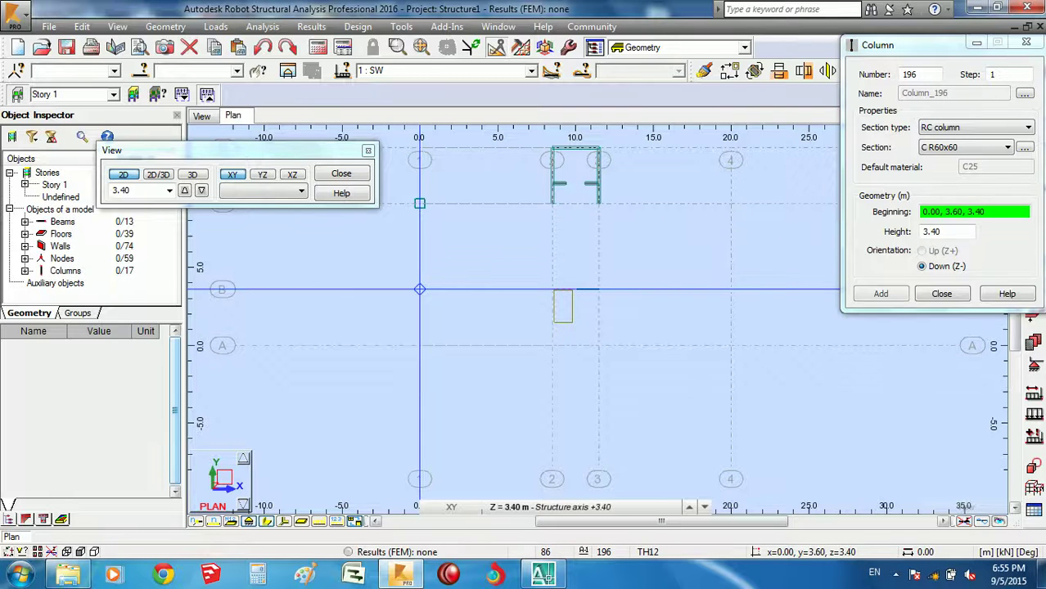
pyautogui.click(419, 289)
pyautogui.click(552, 289)
pyautogui.click(598, 288)
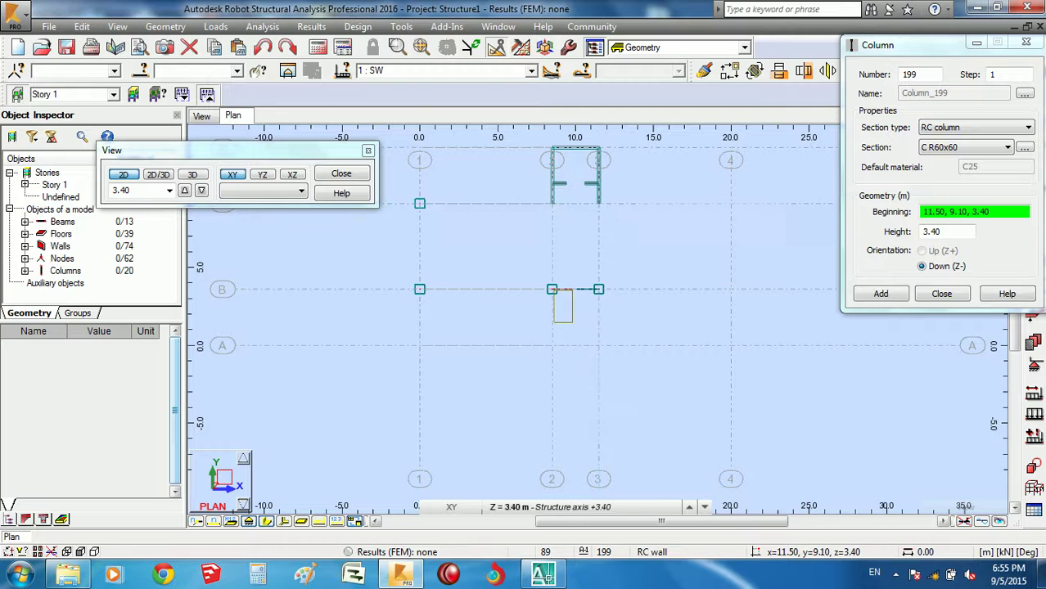
pyautogui.moveTo(698, 247); pyautogui.dragTo(629, 253, button='middle')
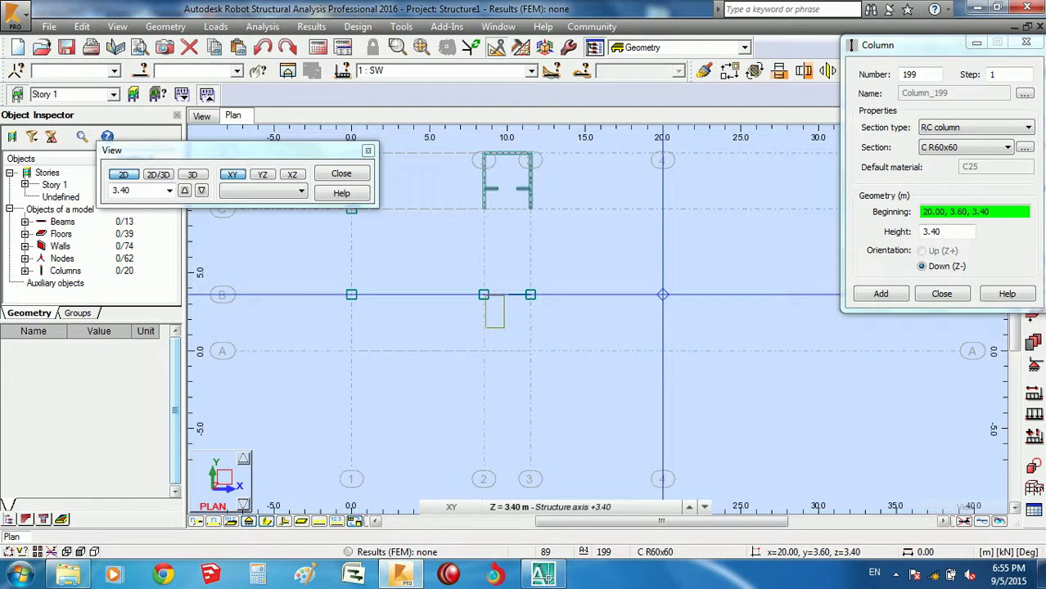
pyautogui.scroll(-2, 515, 223)
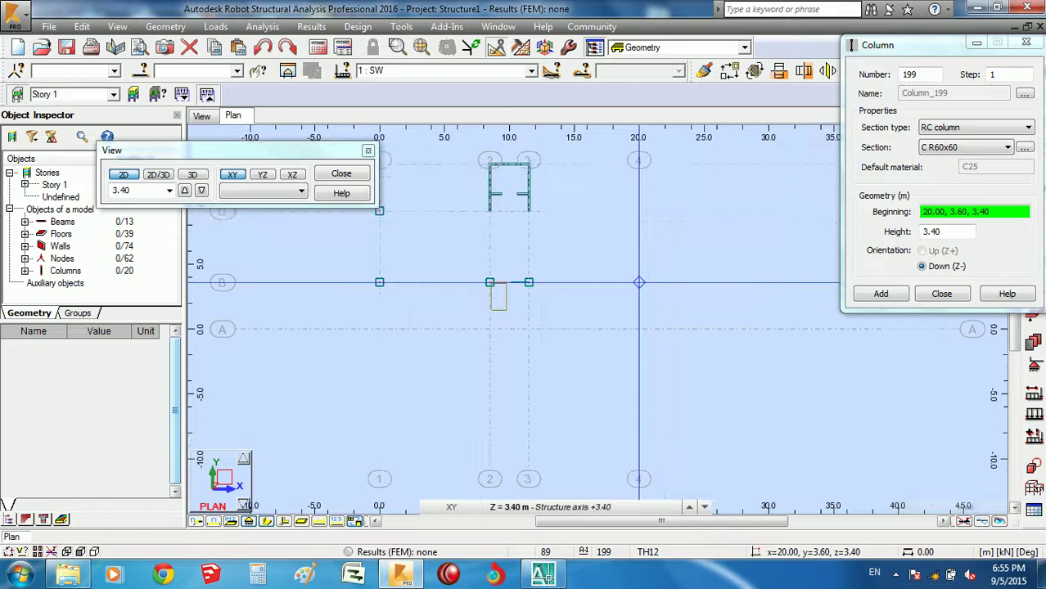
pyautogui.click(638, 282)
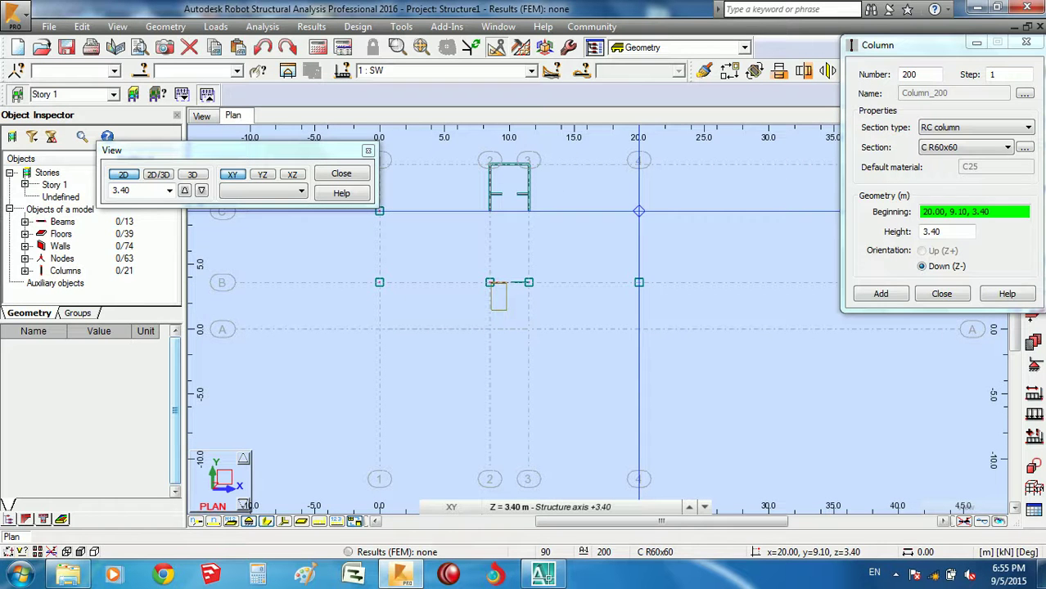
pyautogui.click(638, 211)
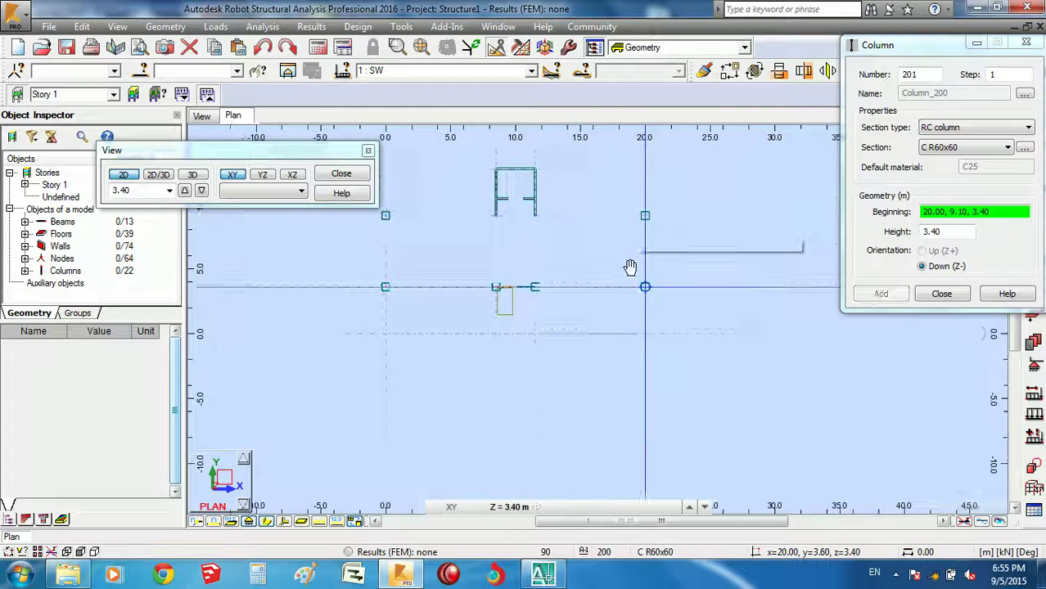
pyautogui.scroll(1, 647, 262)
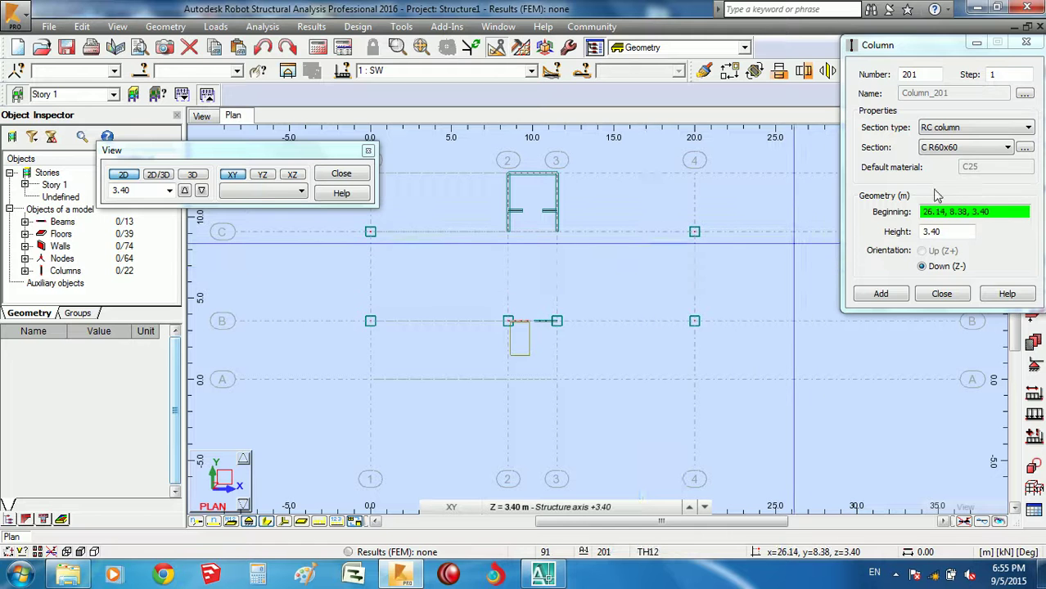
# Switch to section C R40x60 and place columns at 2/D, 2/C, 3/D and 3/C.
pyautogui.click(964, 148)
pyautogui.click(962, 172)
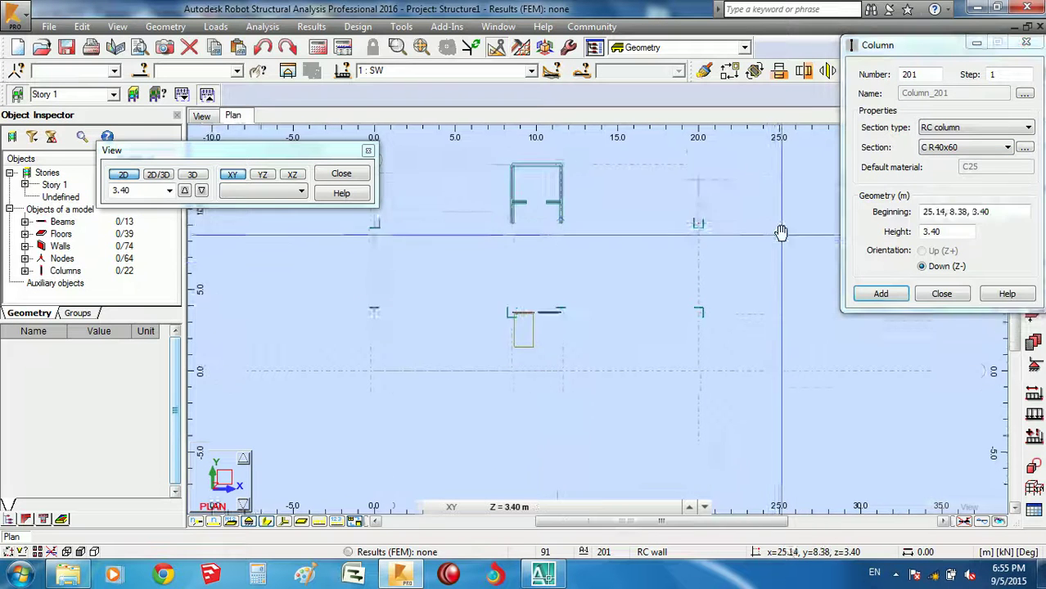
pyautogui.click(530, 182)
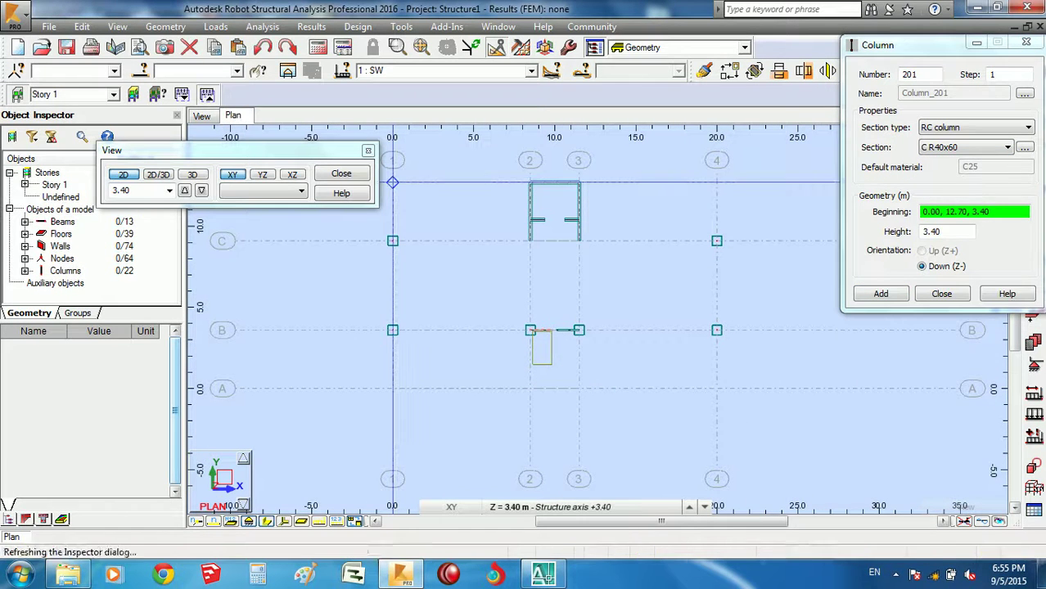
pyautogui.click(530, 183)
pyautogui.click(530, 240)
pyautogui.click(578, 182)
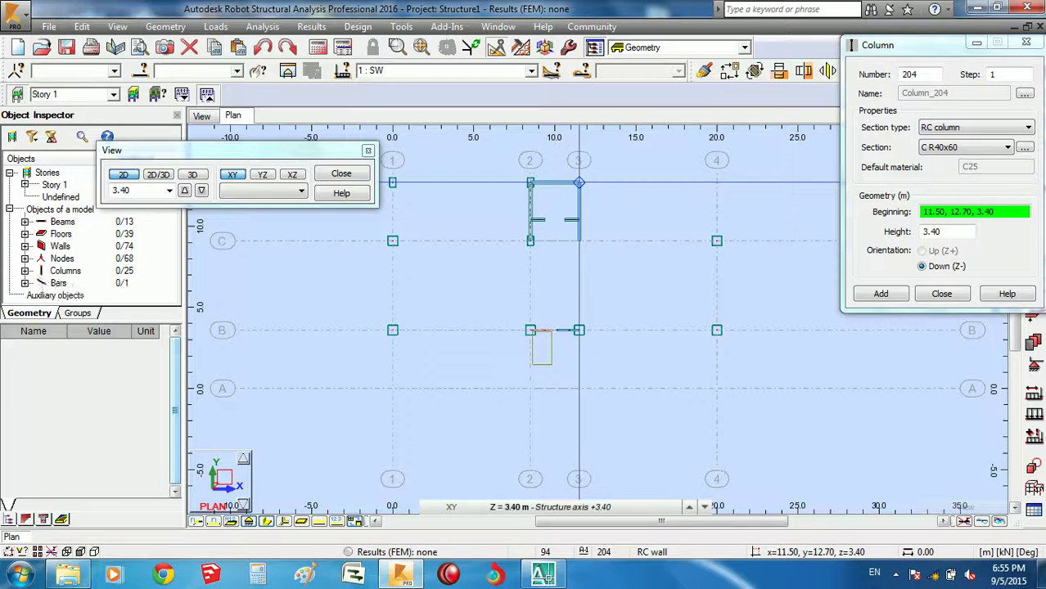
pyautogui.click(579, 240)
# Place 40x60 columns at 4/D, 4/A, 3/A, 2/A and 1/A, then close the dialog.
pyautogui.click(716, 182)
pyautogui.click(716, 389)
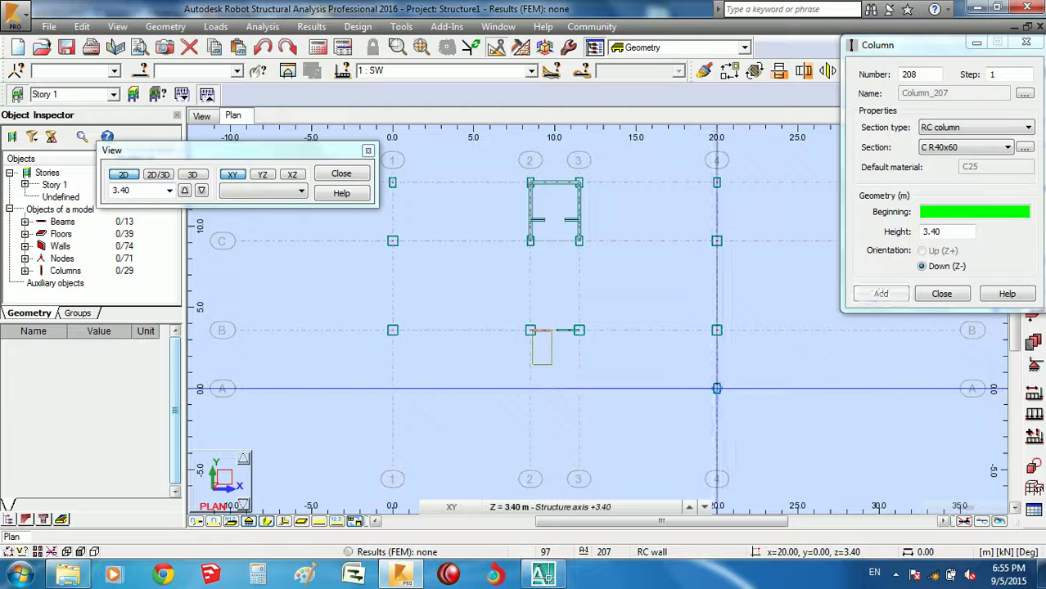
pyautogui.click(578, 389)
pyautogui.click(530, 389)
pyautogui.click(392, 389)
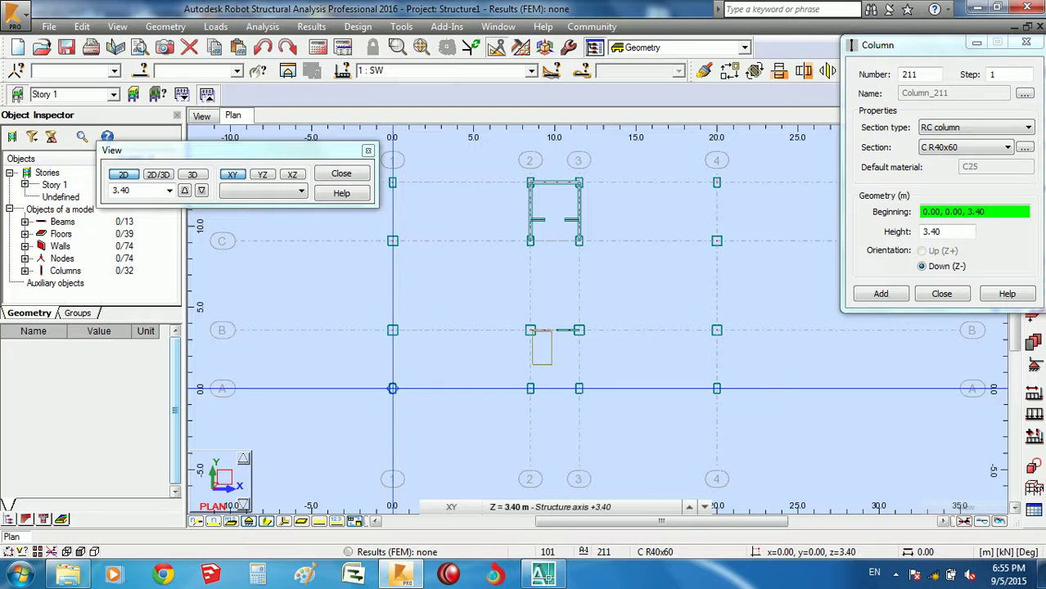
pyautogui.click(941, 293)
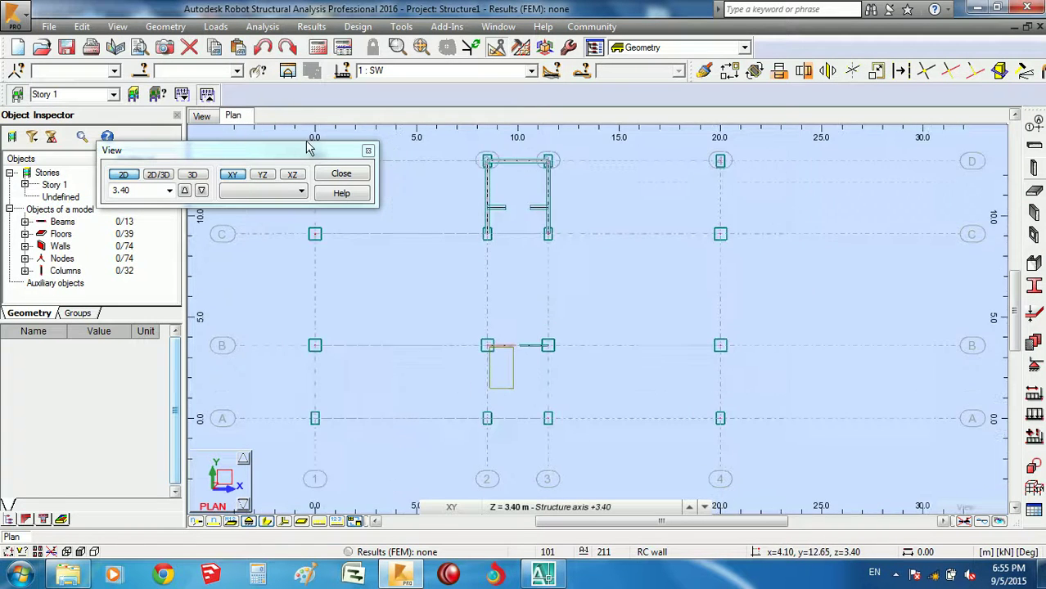
# Switch to the 3D view, then orbit and zoom around the new columns.
pyautogui.click(202, 115)
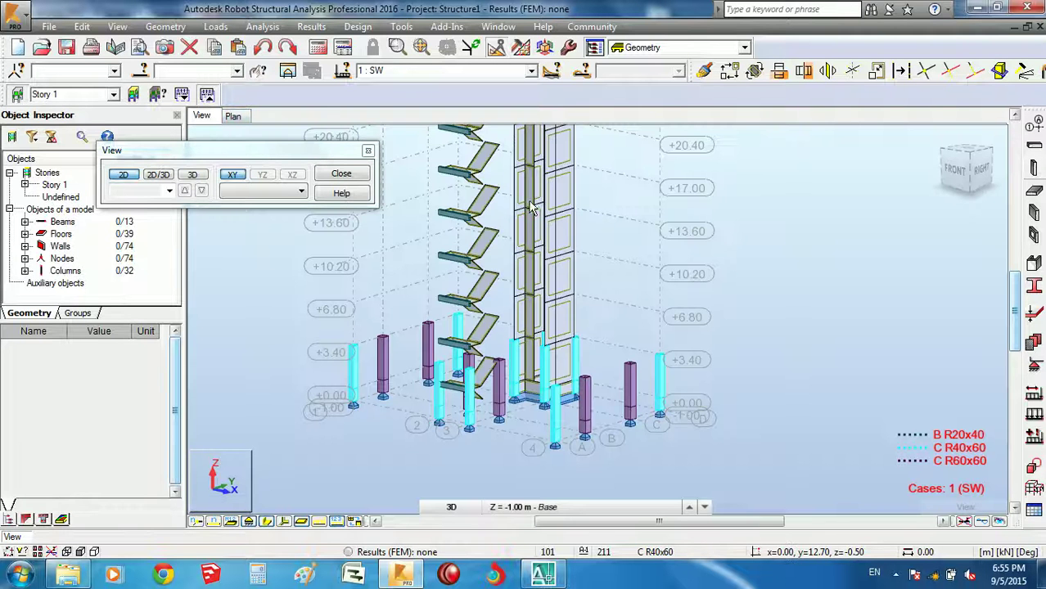
pyautogui.moveTo(540, 235); pyautogui.dragTo(733, 221, button='middle')
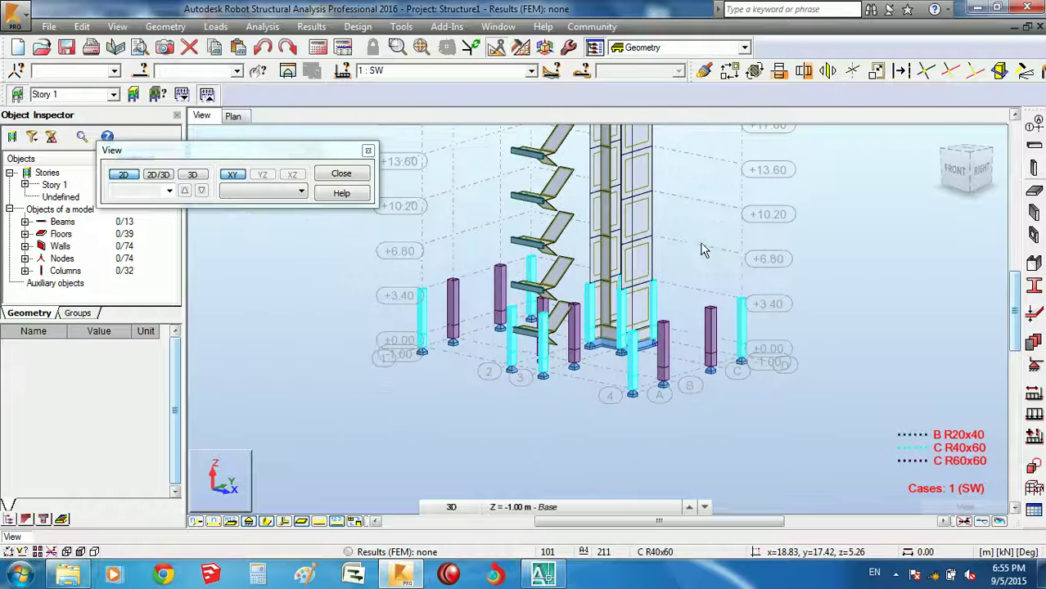
pyautogui.rightClick(643, 214)
pyautogui.click(740, 277)
pyautogui.moveTo(739, 278)
pyautogui.mouseDown()
pyautogui.moveTo(619, 296)
pyautogui.moveTo(665, 301)
pyautogui.moveTo(631, 262)
pyautogui.mouseUp()
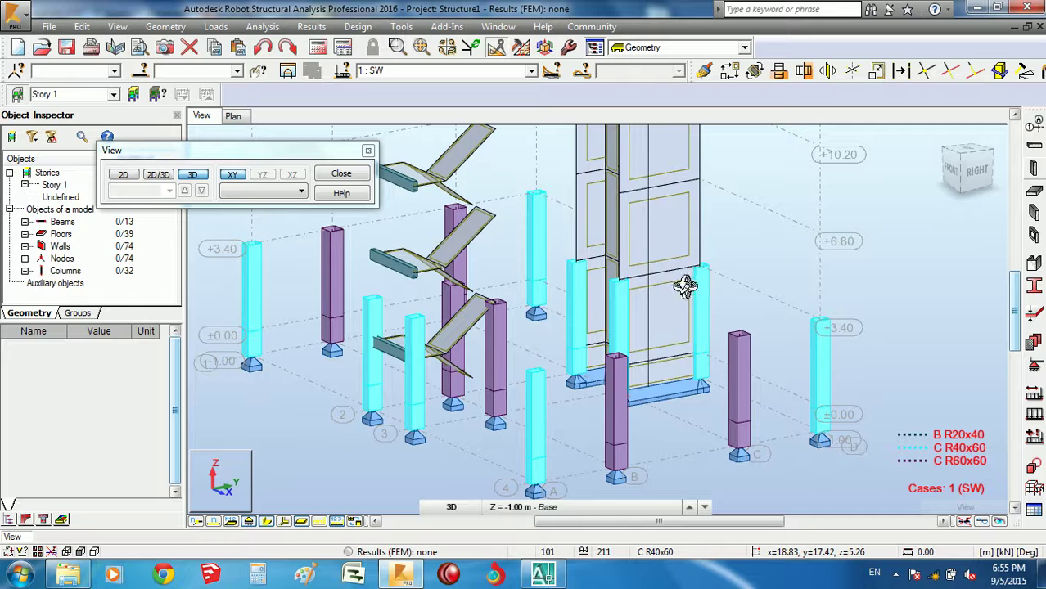
pyautogui.scroll(-1, 733, 287)
pyautogui.scroll(-1, 757, 275)
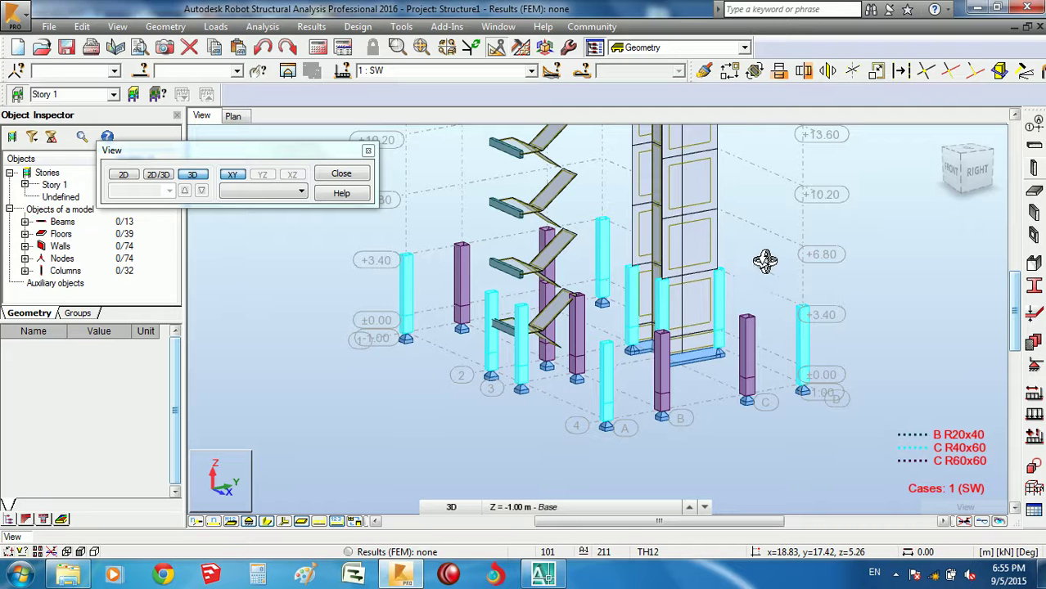
pyautogui.scroll(1, 765, 260)
pyautogui.scroll(1, 785, 246)
# Orbit the 3D model to view the whole tall structure.
pyautogui.rightClick(786, 239)
pyautogui.click(789, 248)
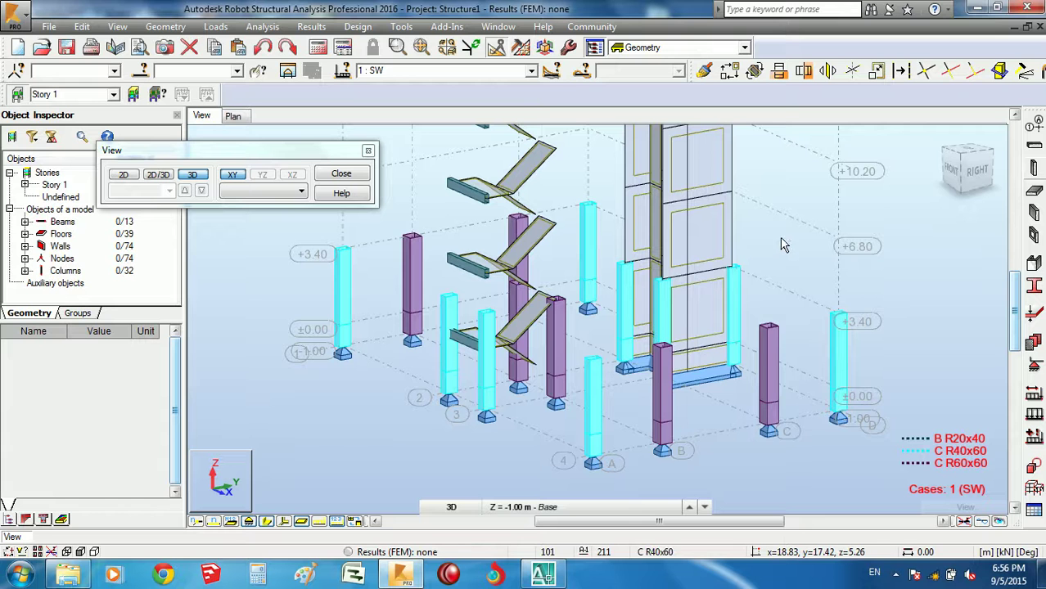
pyautogui.rightClick(688, 239)
pyautogui.click(738, 299)
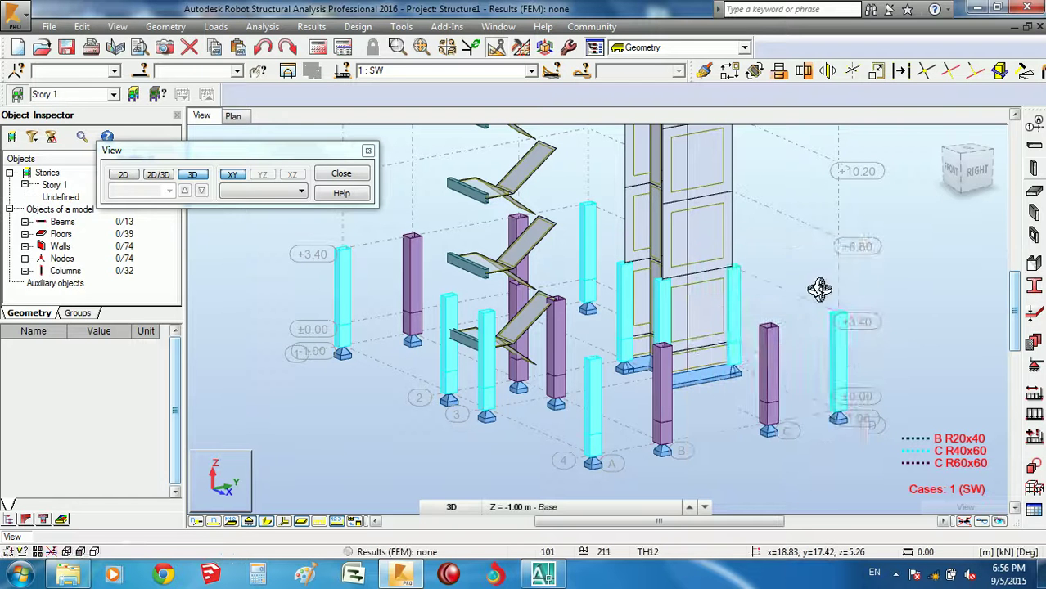
pyautogui.rightClick(905, 182)
pyautogui.click(904, 189)
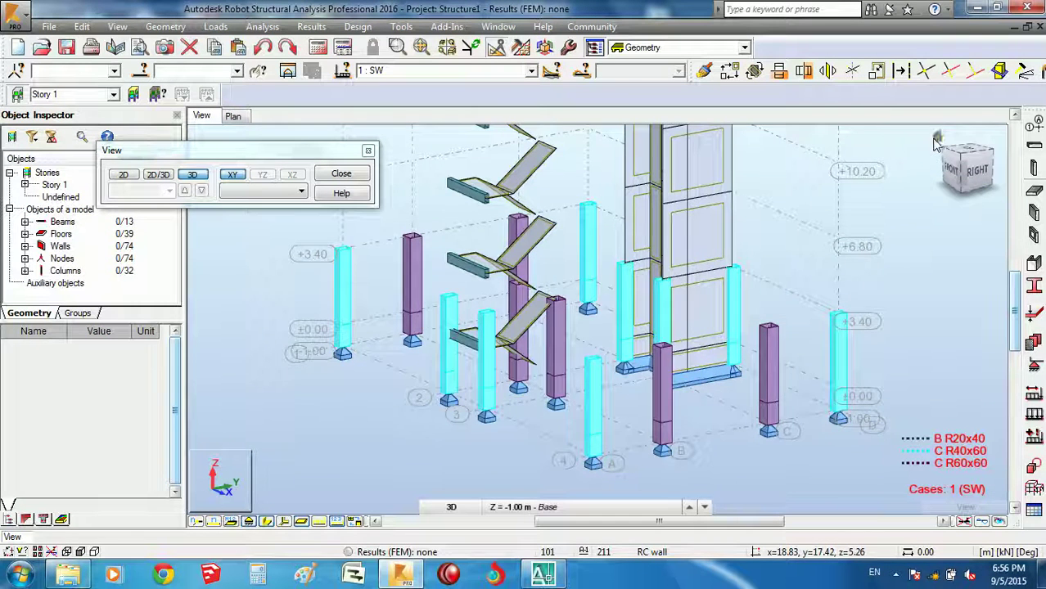
pyautogui.scroll(-5, 789, 217)
pyautogui.keyDown('shift'); pyautogui.moveTo(794, 325); pyautogui.dragTo(702, 315, button='middle'); pyautogui.keyUp('shift')
pyautogui.scroll(3, 609, 371)
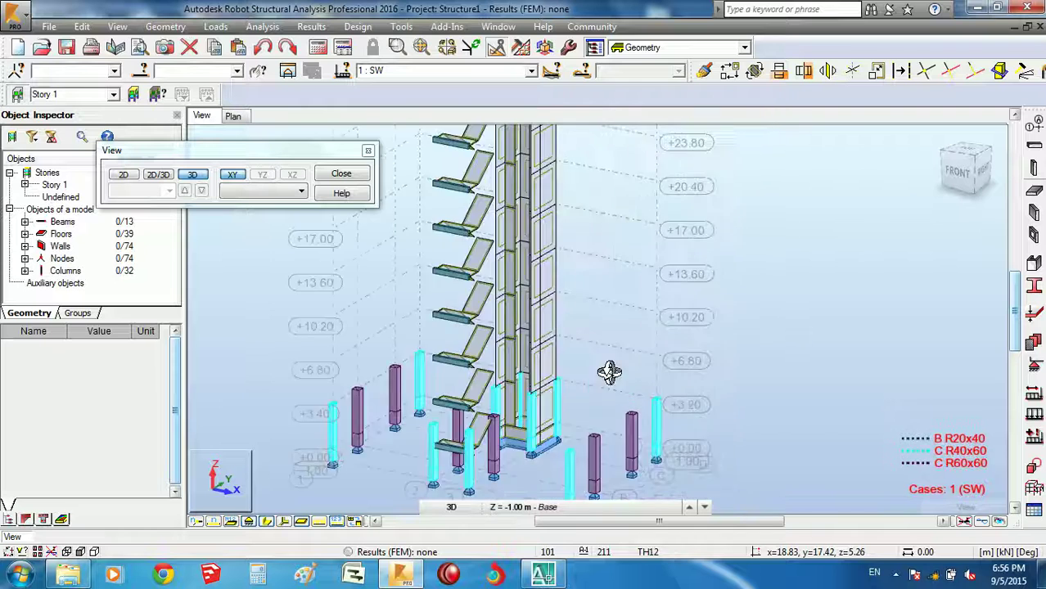
pyautogui.scroll(3, 726, 234)
# Zoom in closer on the upper-level columns stacked around the stair core.
pyautogui.rightClick(714, 258)
pyautogui.click(716, 266)
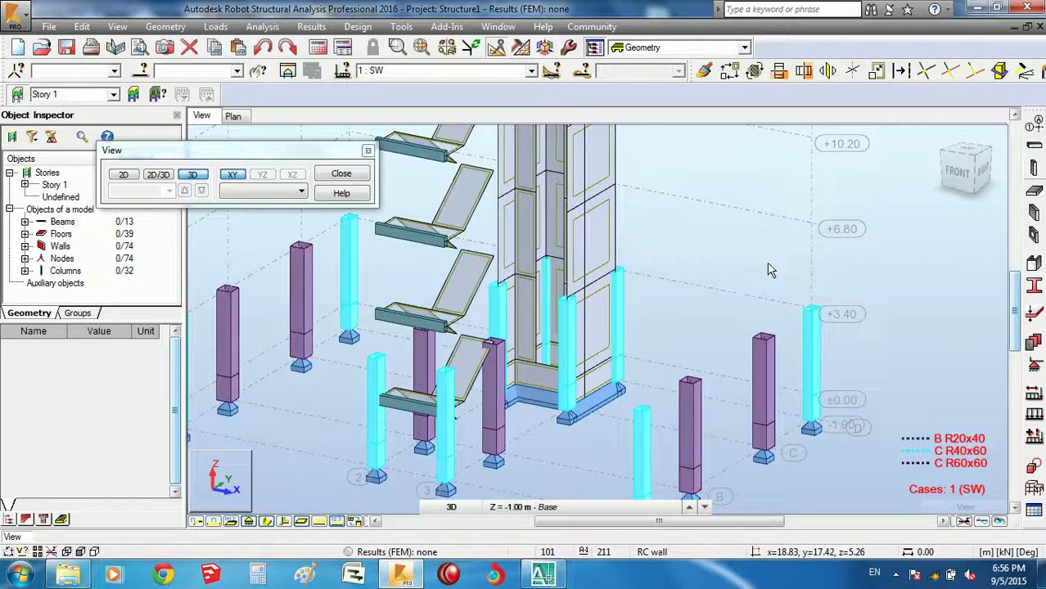
pyautogui.scroll(1, 786, 250)
pyautogui.scroll(2, 716, 307)
pyautogui.scroll(1, 696, 327)
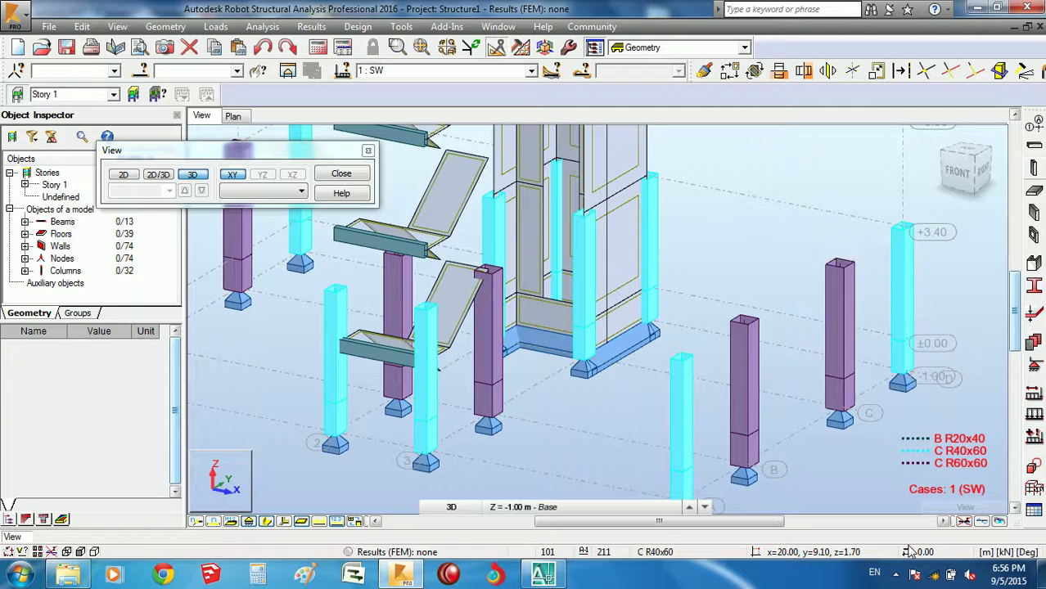
pyautogui.click(894, 575)
pyautogui.click(870, 495)
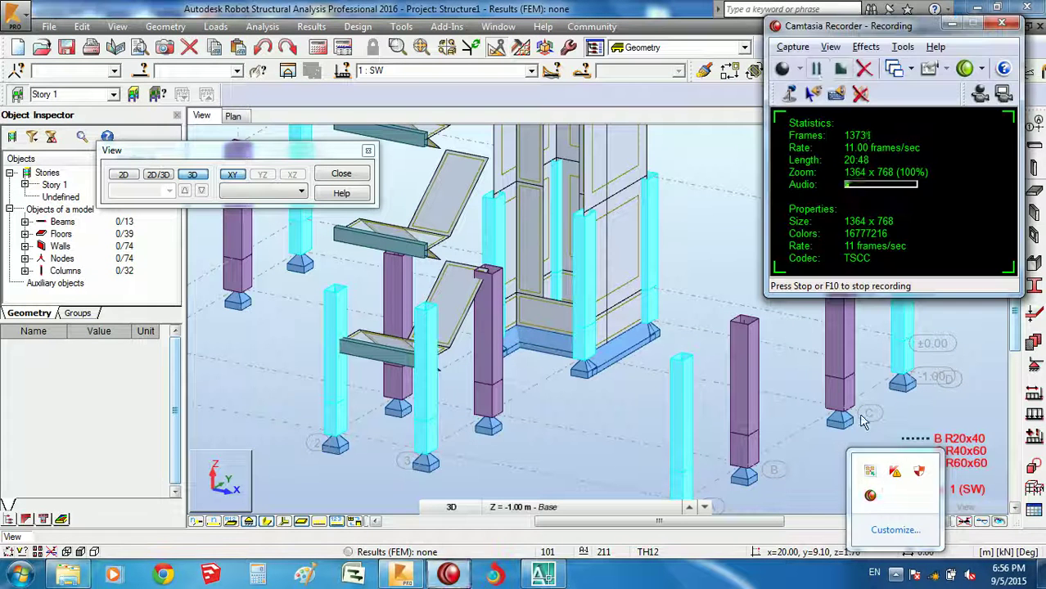